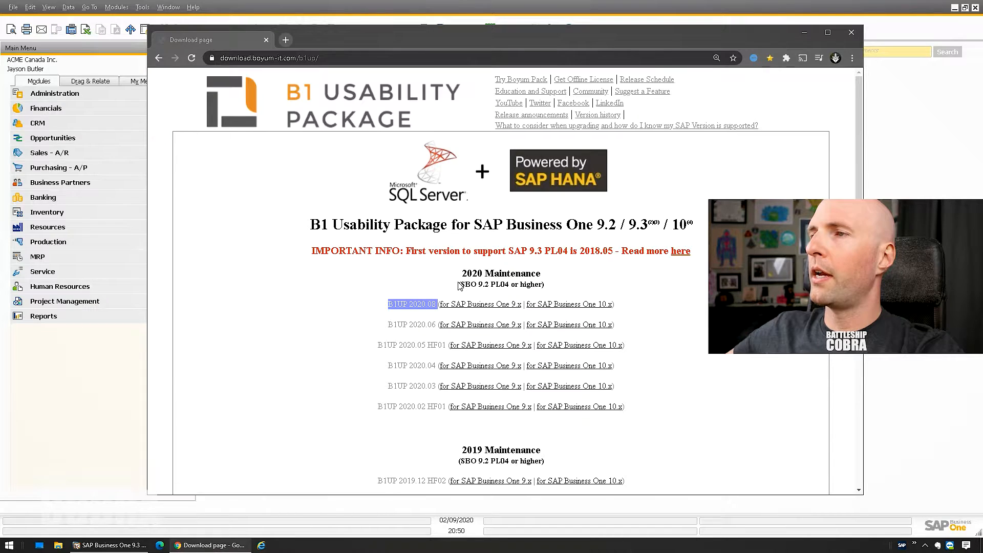
- Download the B1UP 2020.08 package for SAP Business One 9.x from Boyum IT's download page
left_click_drag(460, 284, 523, 285)
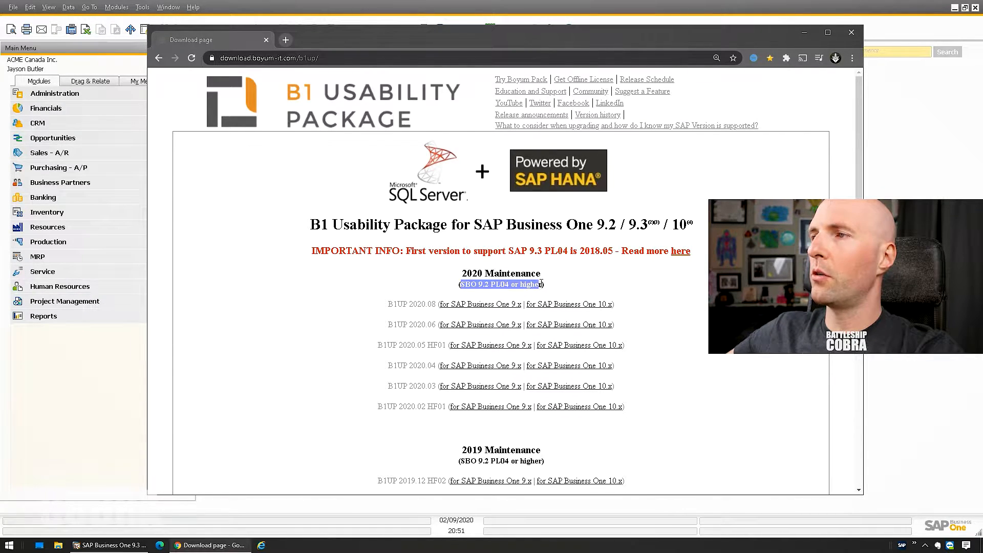
left_click(541, 284)
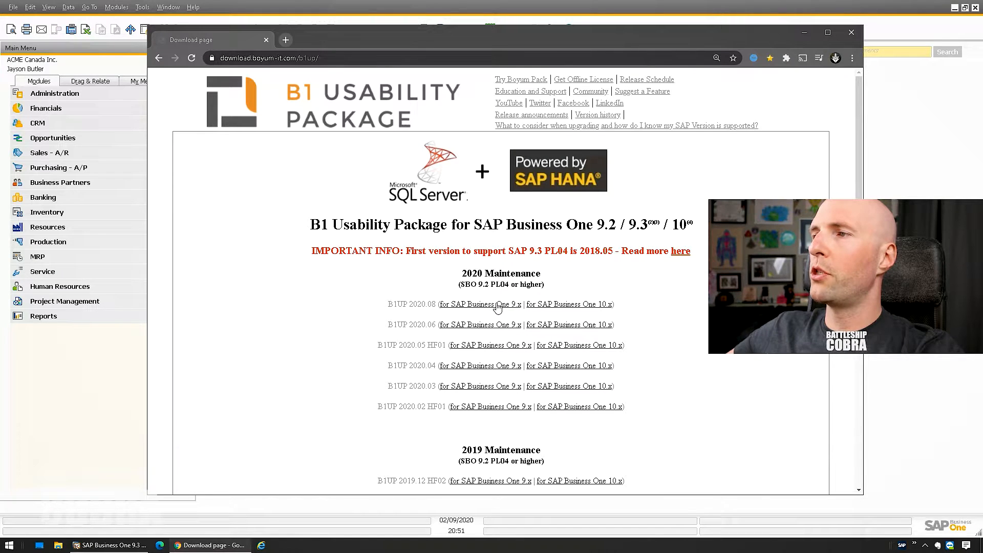
left_click(477, 306)
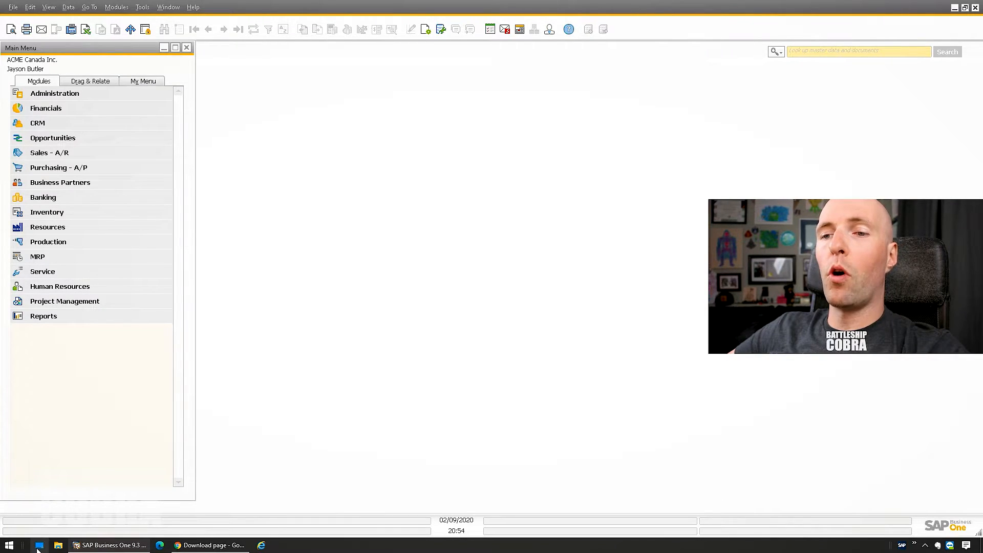
- Open B1_Usability_Package.zip in WinRAR and extract the '32 bit installer (x86)' folder to the Desktop
left_click(39, 546)
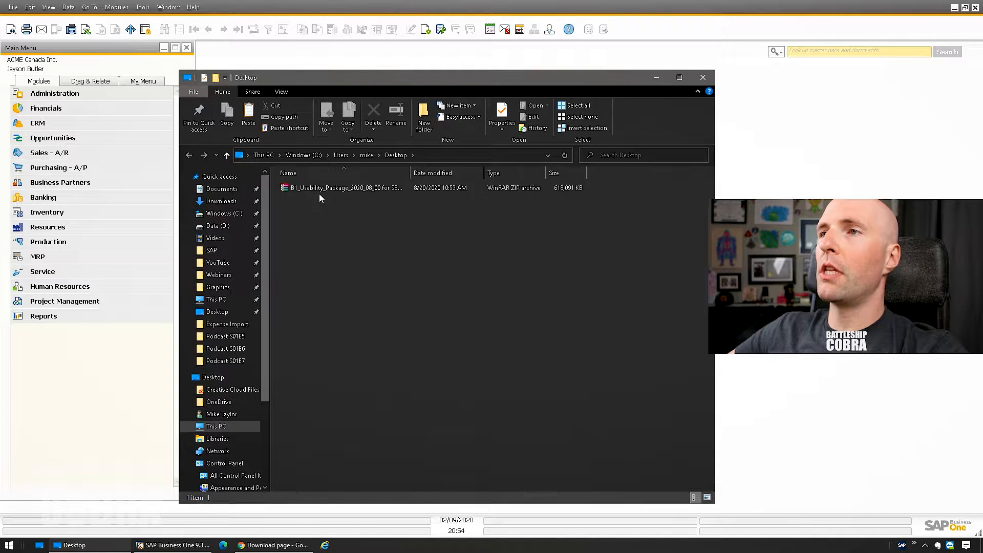
double_click(322, 190)
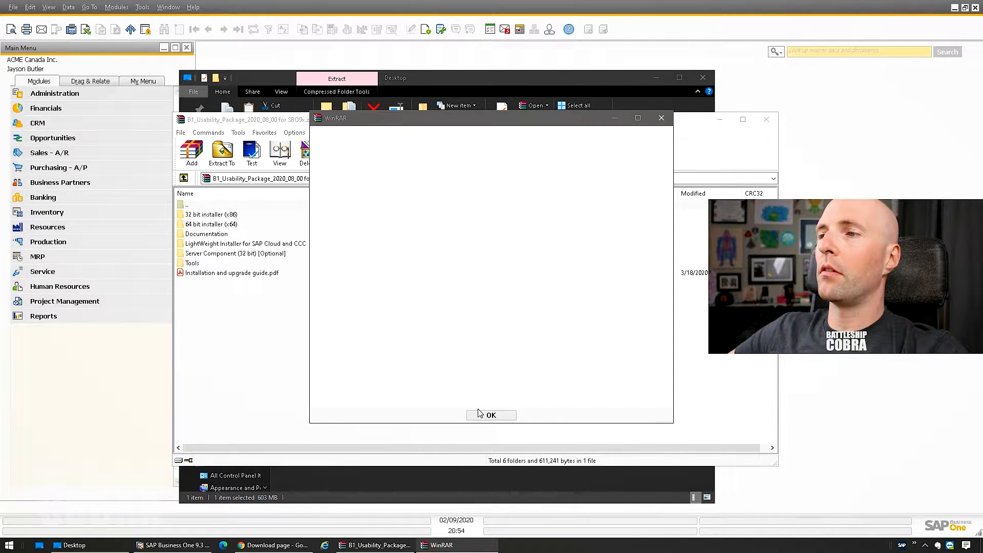
left_click(480, 414)
left_click_drag(413, 123, 546, 118)
left_click(343, 209)
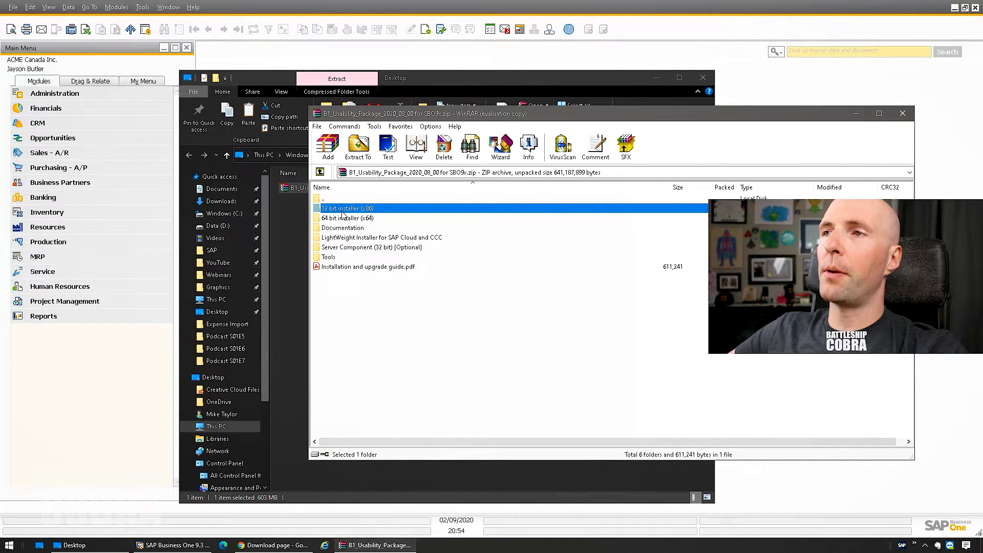
left_click_drag(344, 211, 289, 225)
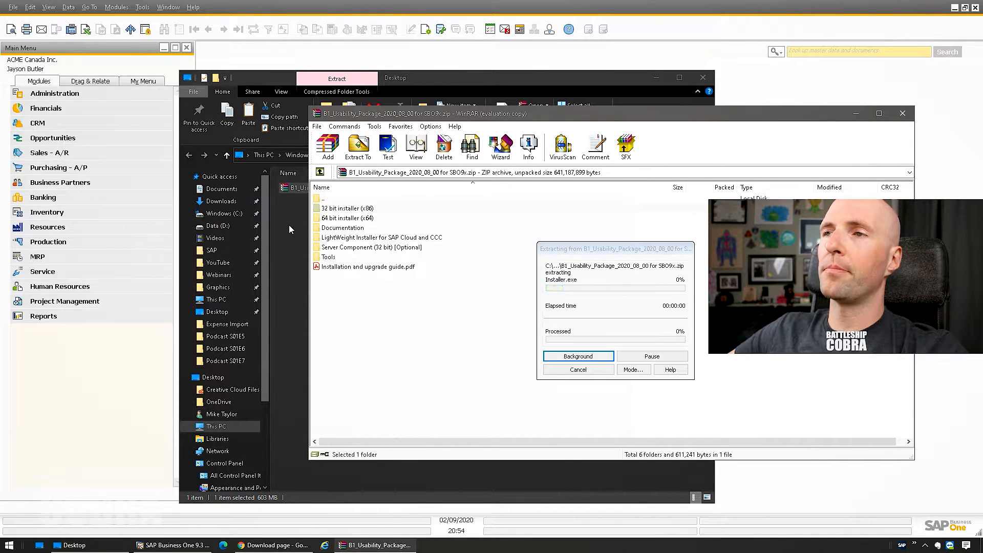
left_click(759, 374)
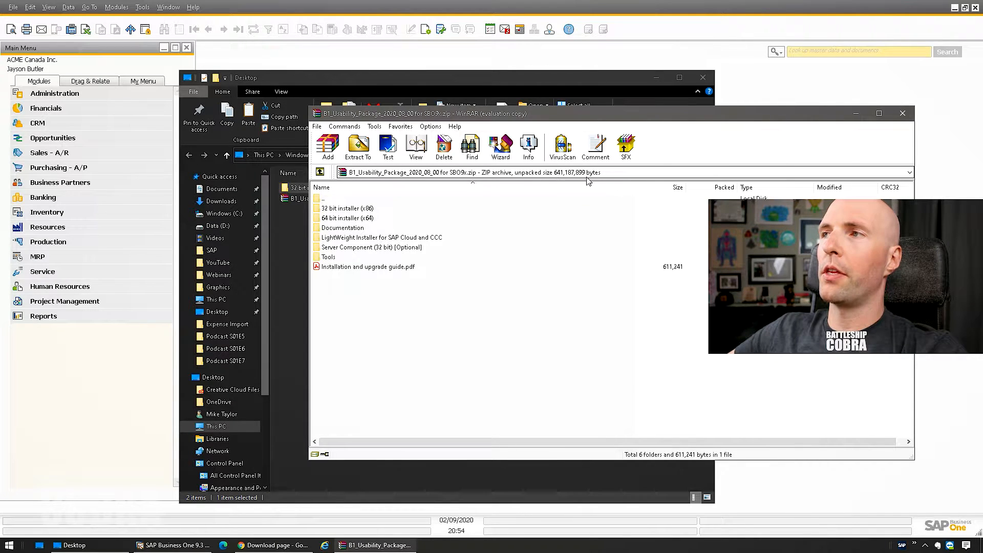
left_click(903, 114)
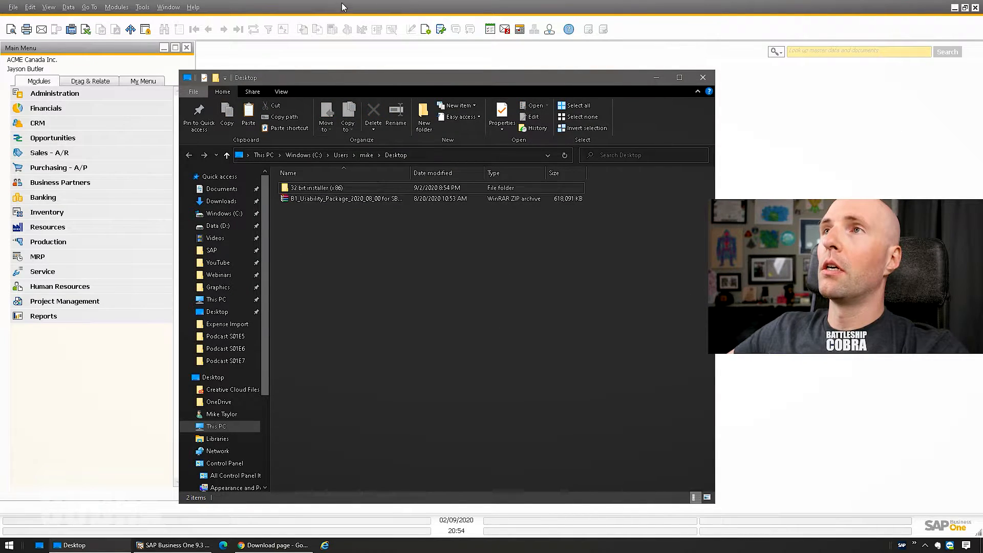
left_click(337, 5)
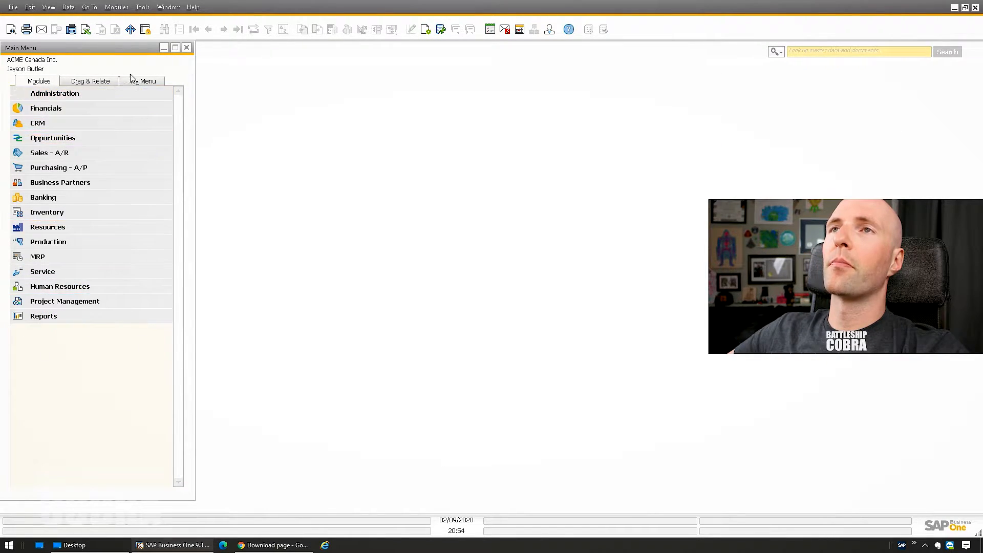
- Open Add-On Administration from Administration > Add-Ons
left_click(116, 7)
mouse_move(145, 23)
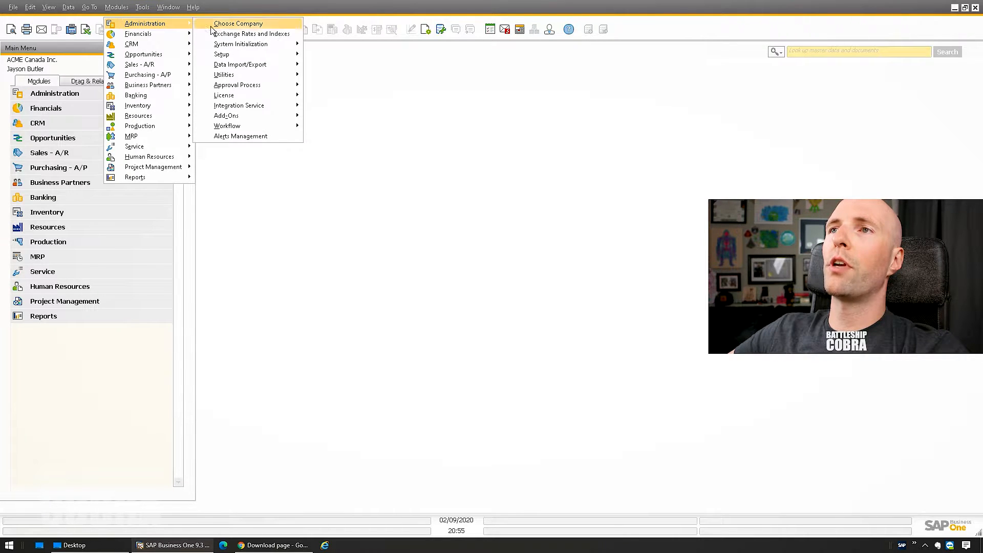
mouse_move(250, 119)
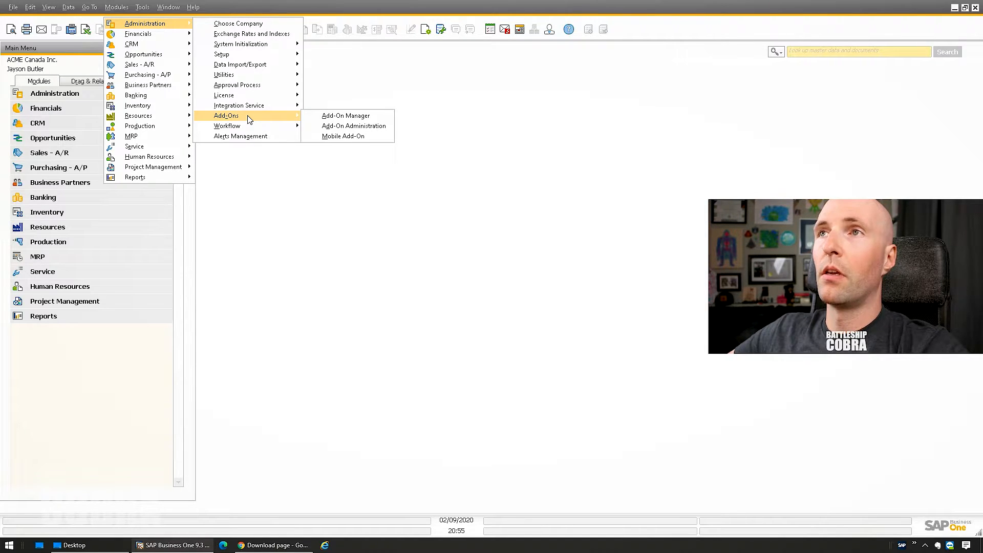
left_click(340, 128)
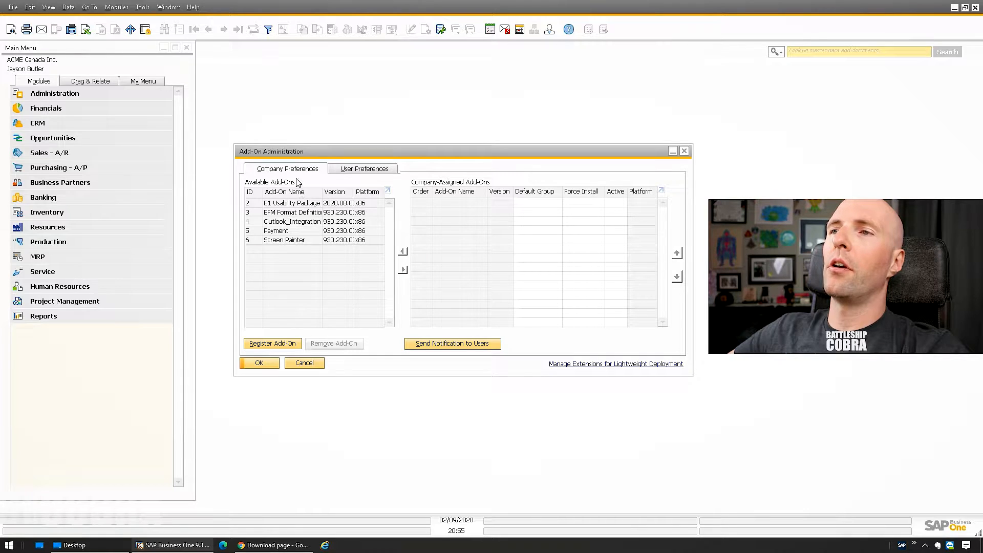
- Start an add-on registration, browse to the '32 bit installer (x86)' folder, then cancel the form
left_click(279, 345)
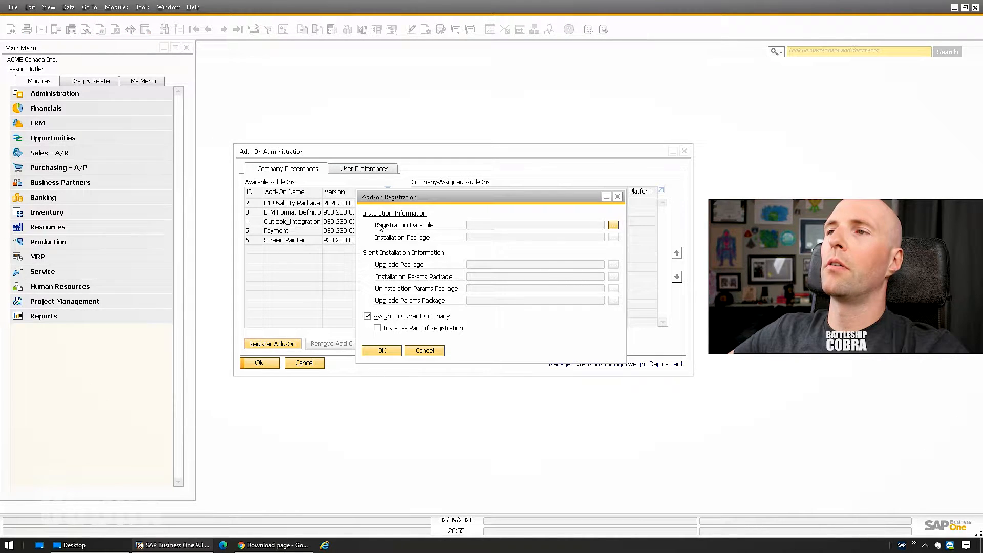
left_click(613, 226)
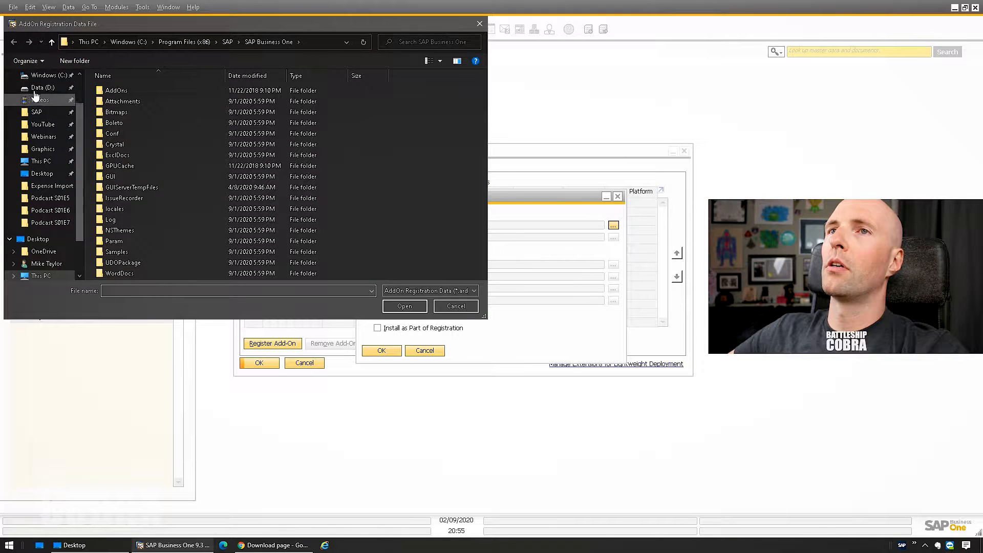
left_click(48, 175)
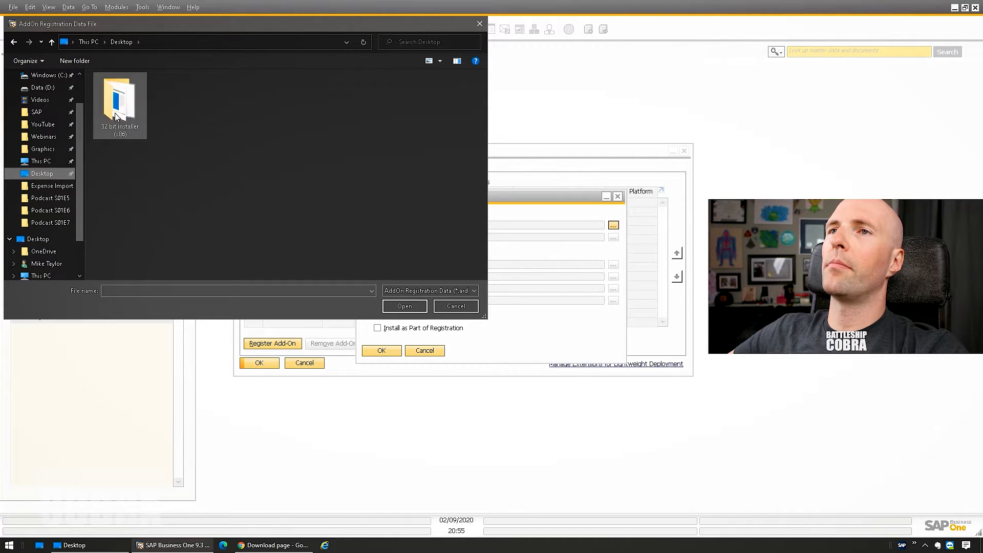
double_click(118, 89)
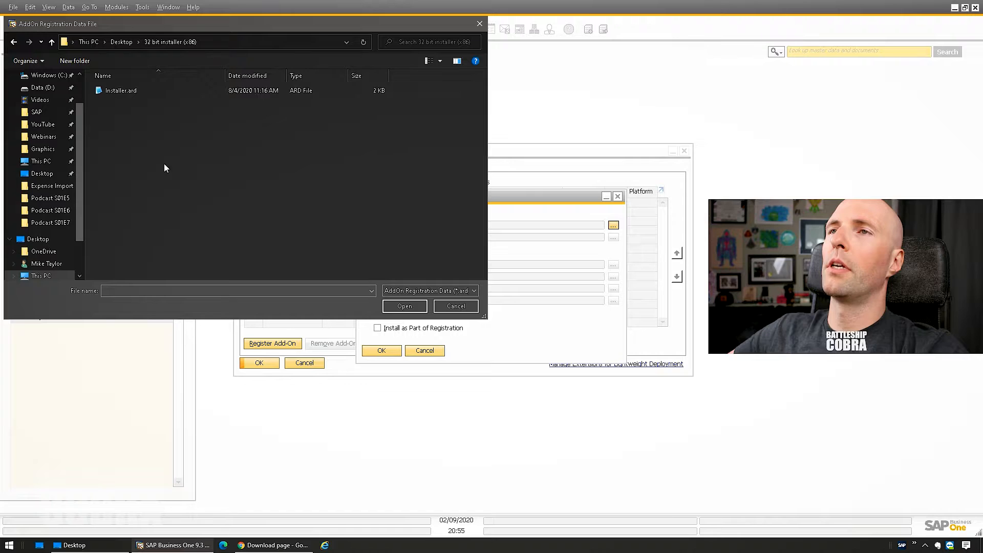
left_click(480, 27)
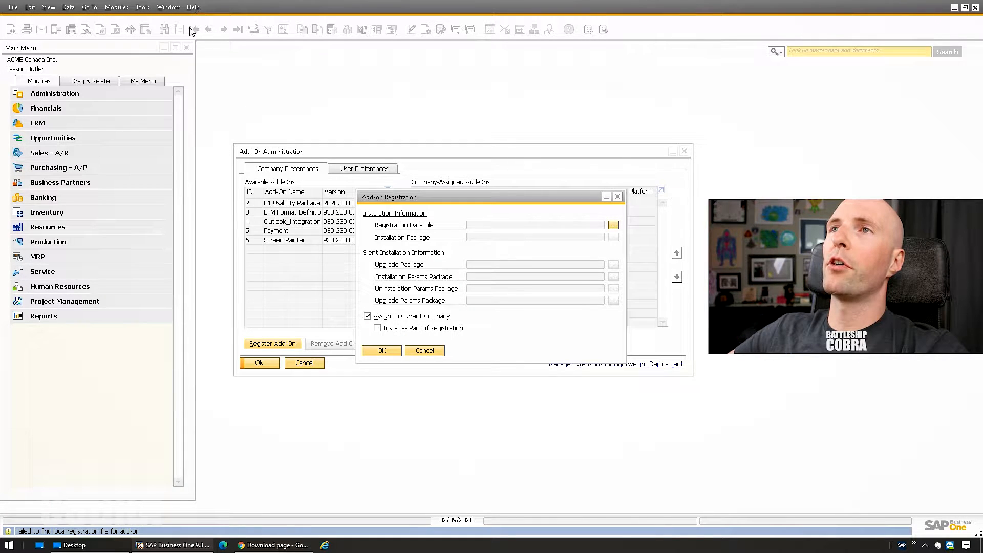
left_click(425, 351)
- Check in Help > About that SAP Business One is version 9.3 (32-bit)
left_click(193, 7)
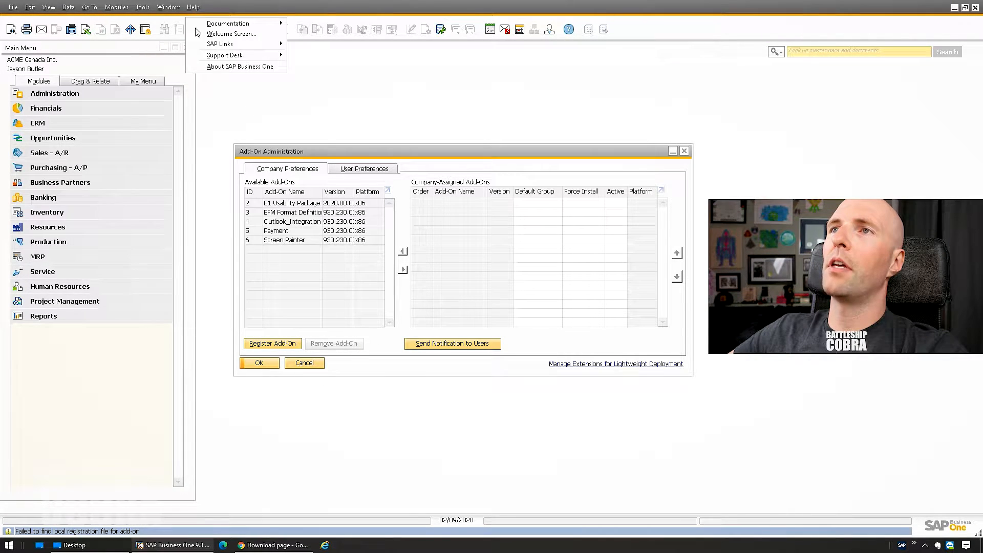
left_click(212, 68)
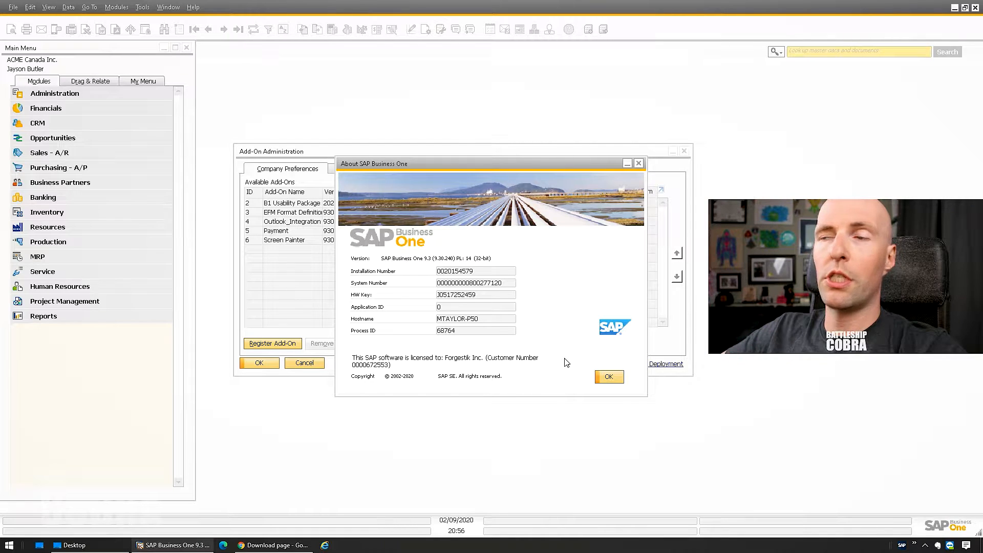
left_click(609, 377)
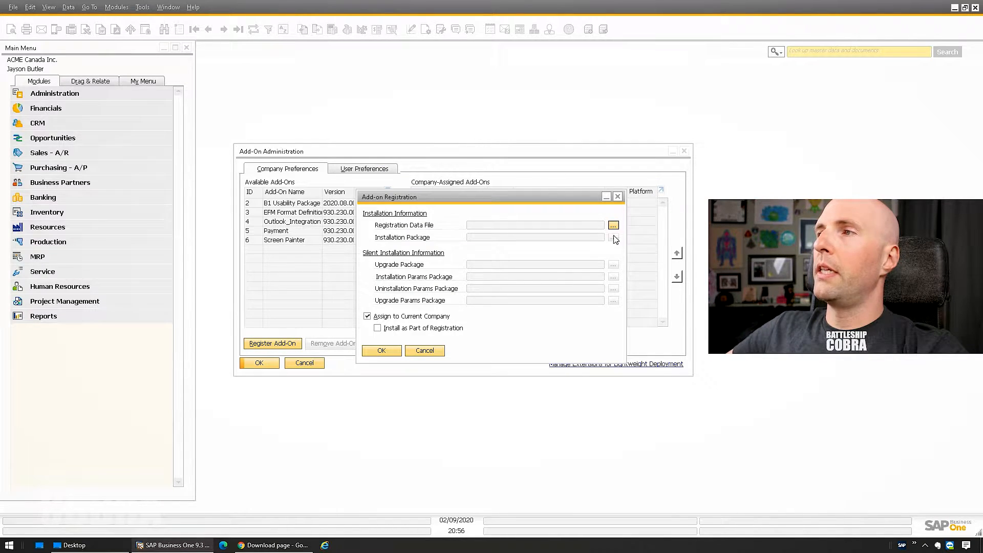
- Register the add-on from Installer.ard in the Desktop '32 bit installer (x86)' folder
left_click(613, 226)
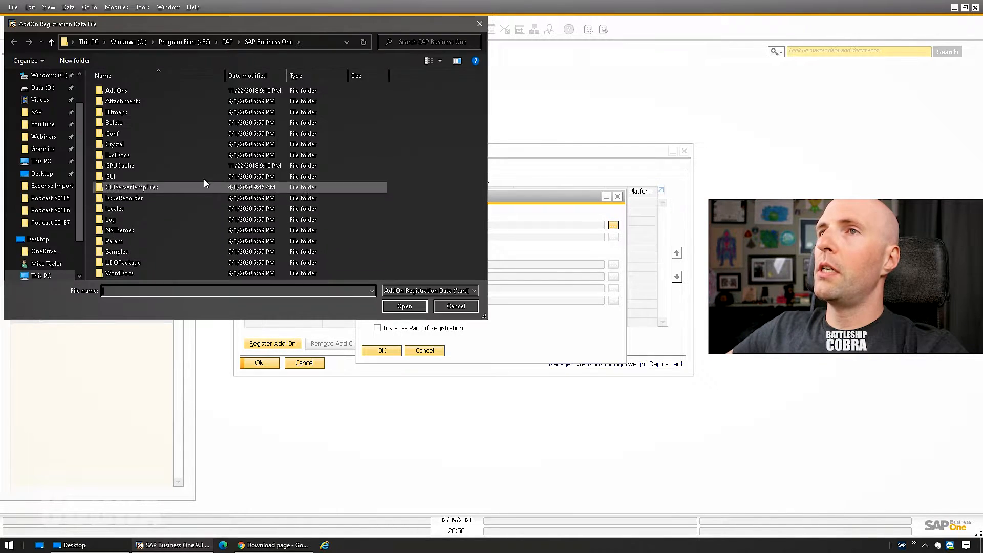
left_click(42, 174)
double_click(120, 102)
double_click(127, 90)
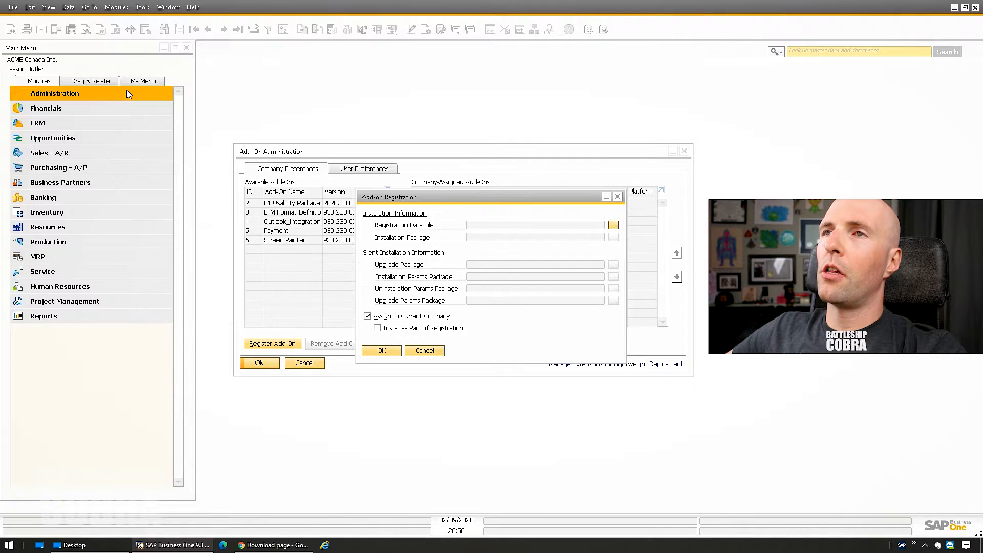
left_click(380, 351)
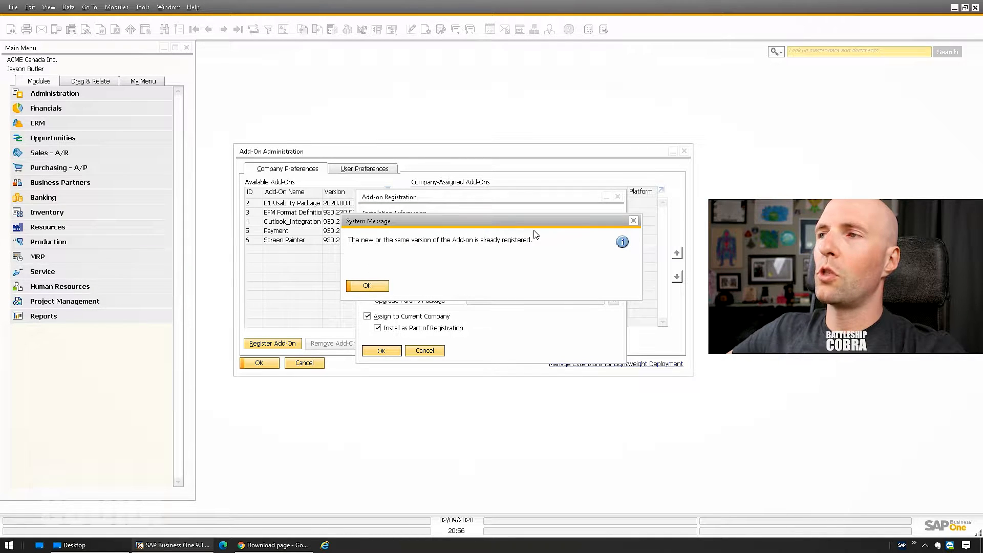
left_click(381, 287)
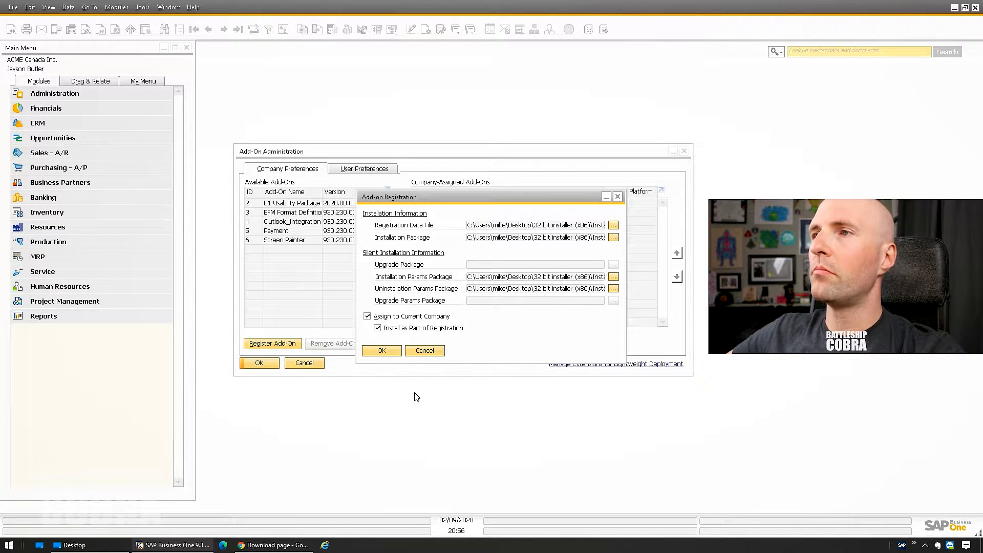
left_click(425, 351)
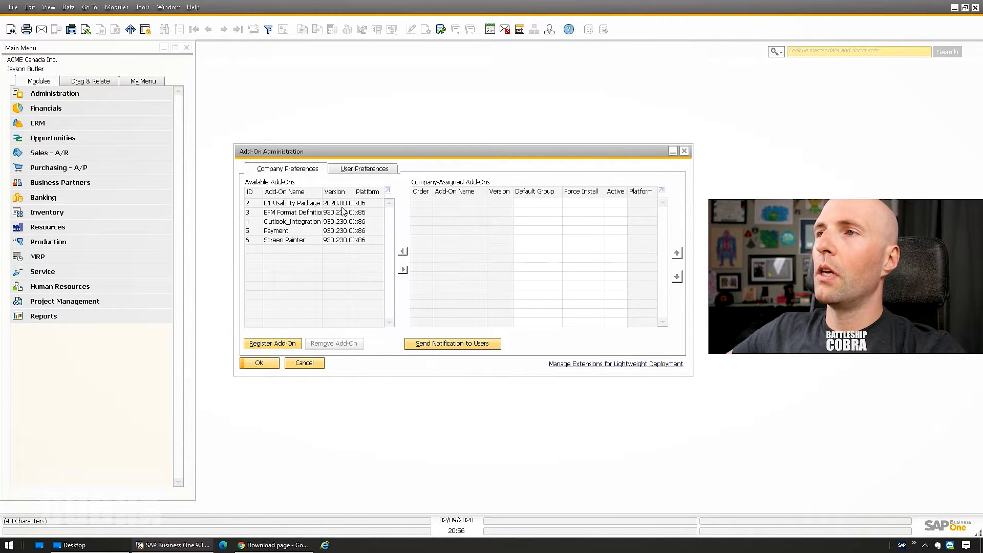
- Assign B1 Usability Package to the company as Mandatory and Active, then update and close
left_click(285, 205)
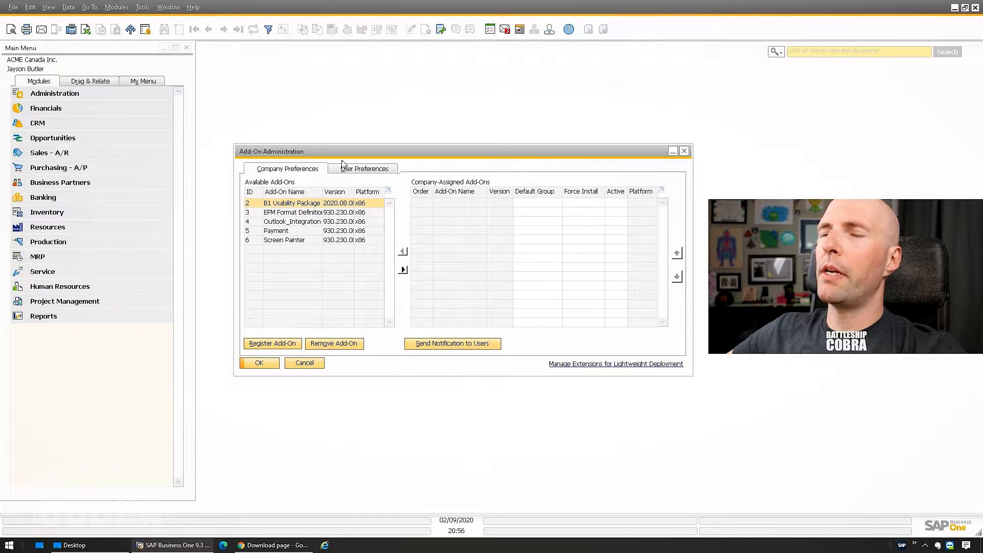
left_click(404, 270)
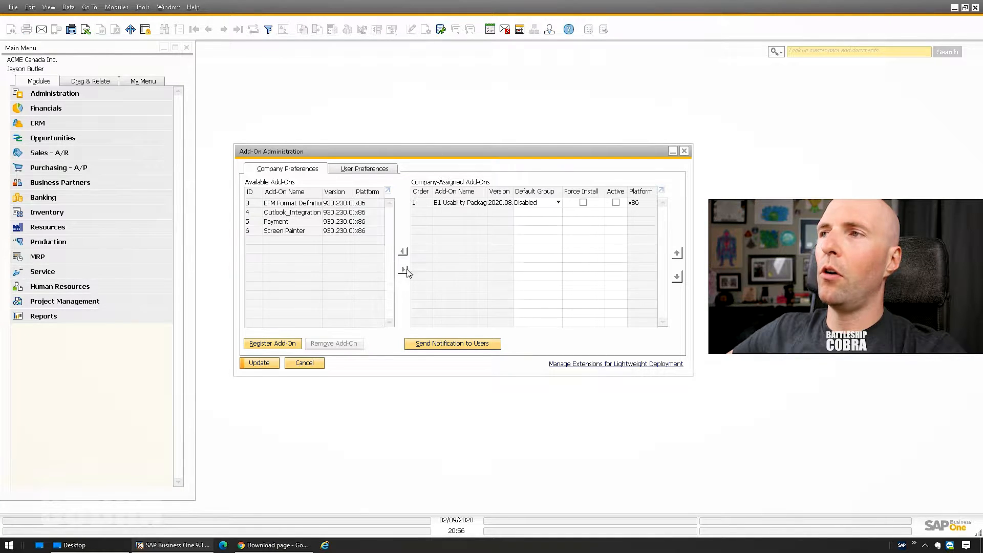
left_click(557, 203)
left_click(529, 231)
left_click(617, 203)
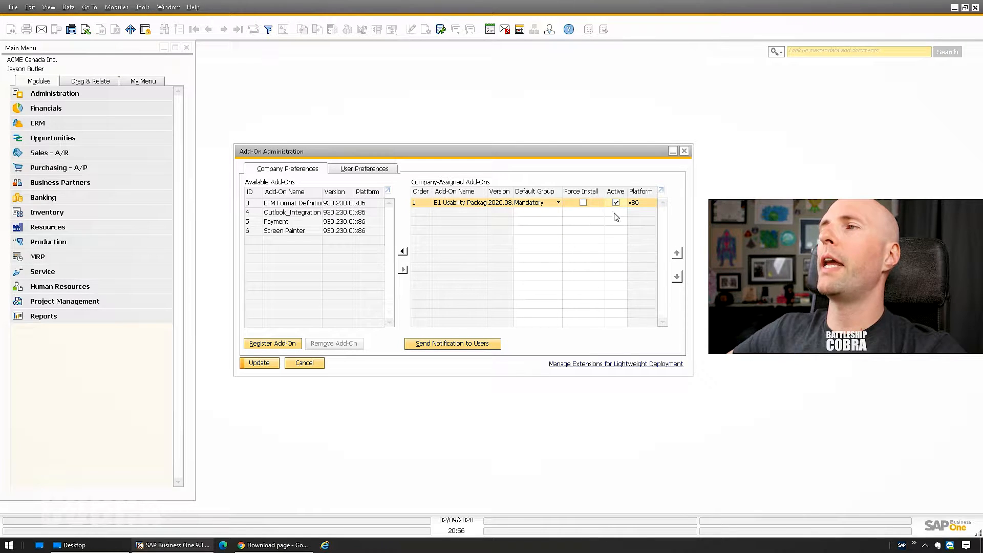
left_click(259, 363)
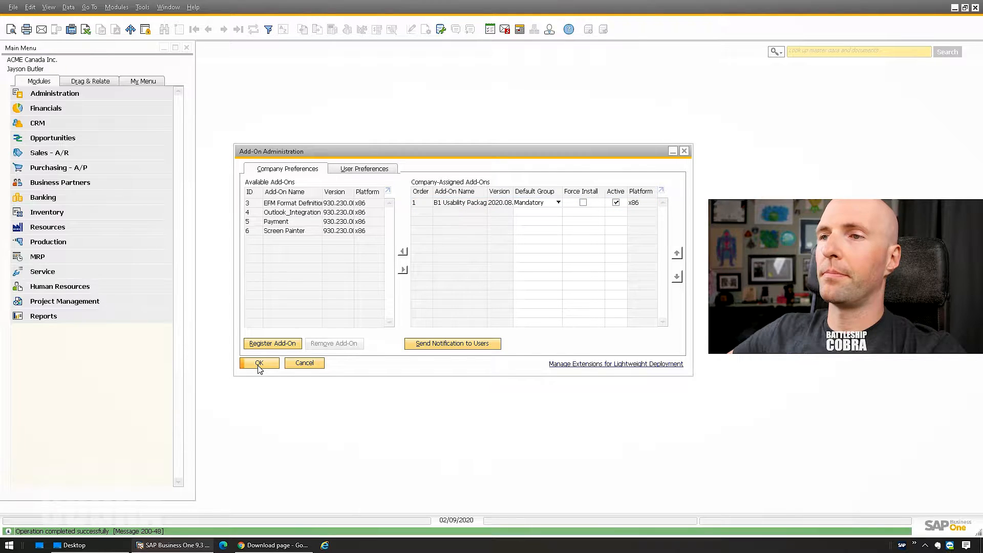
left_click(259, 363)
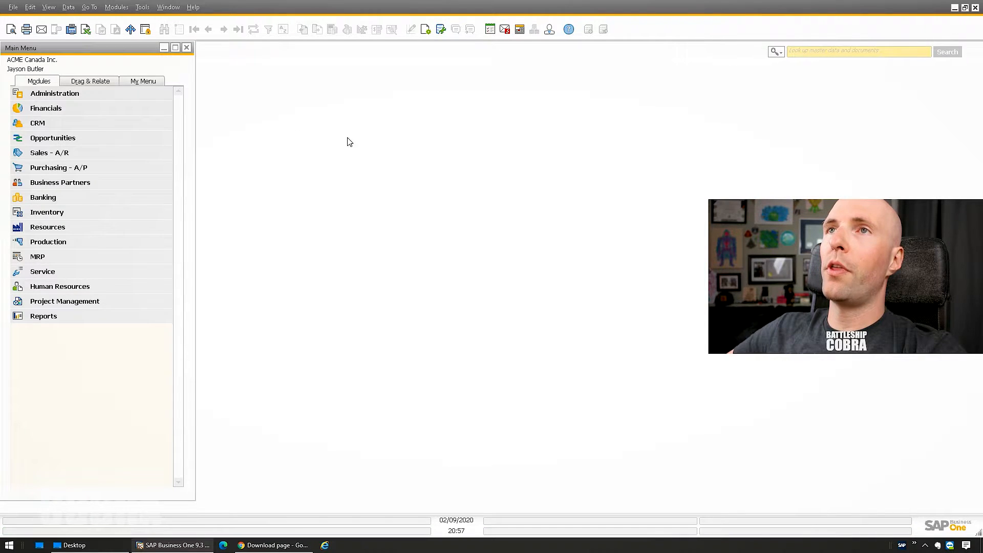
- Reconnect to ACME Canada Inc. through Choose Company, re-entering the password
left_click(121, 10)
mouse_move(154, 23)
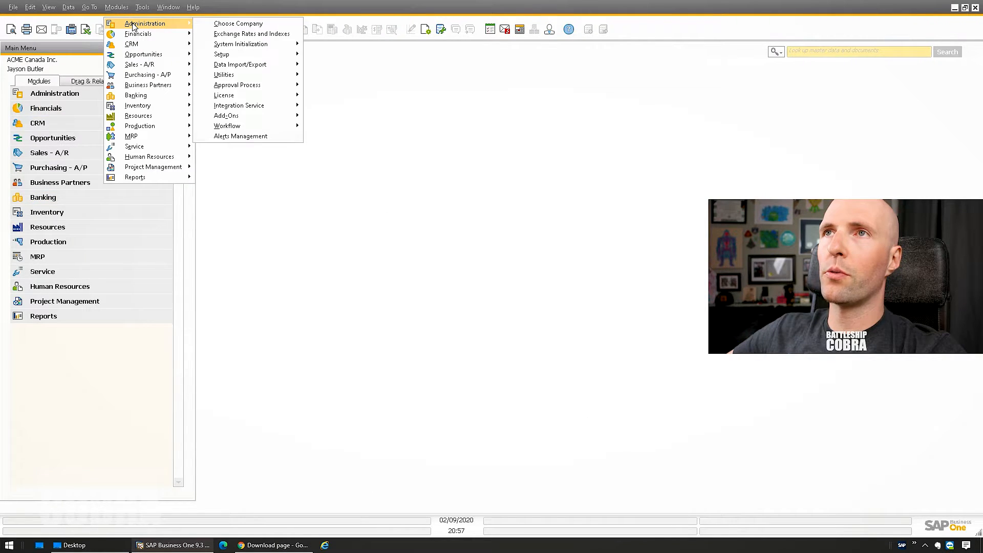
left_click(237, 23)
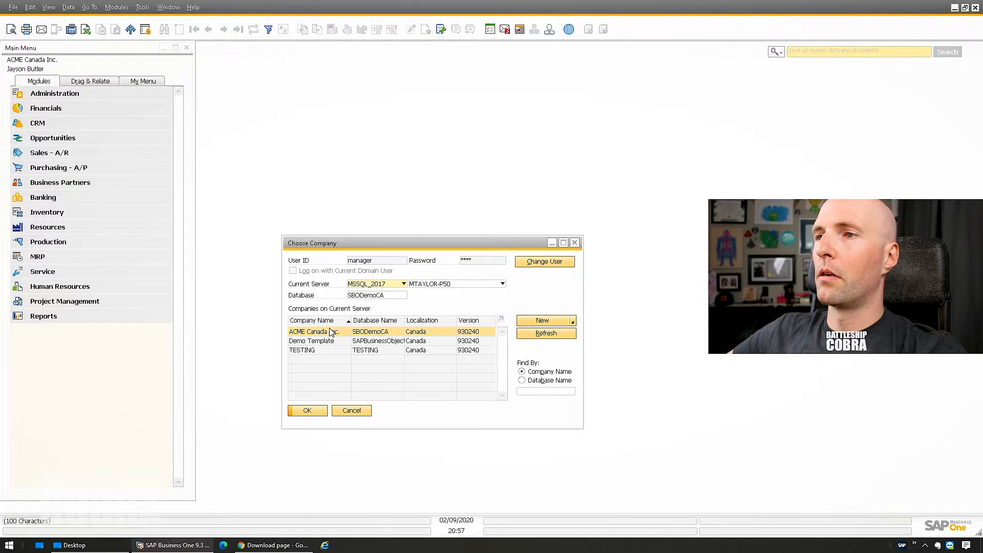
left_click(307, 340)
left_click(316, 333)
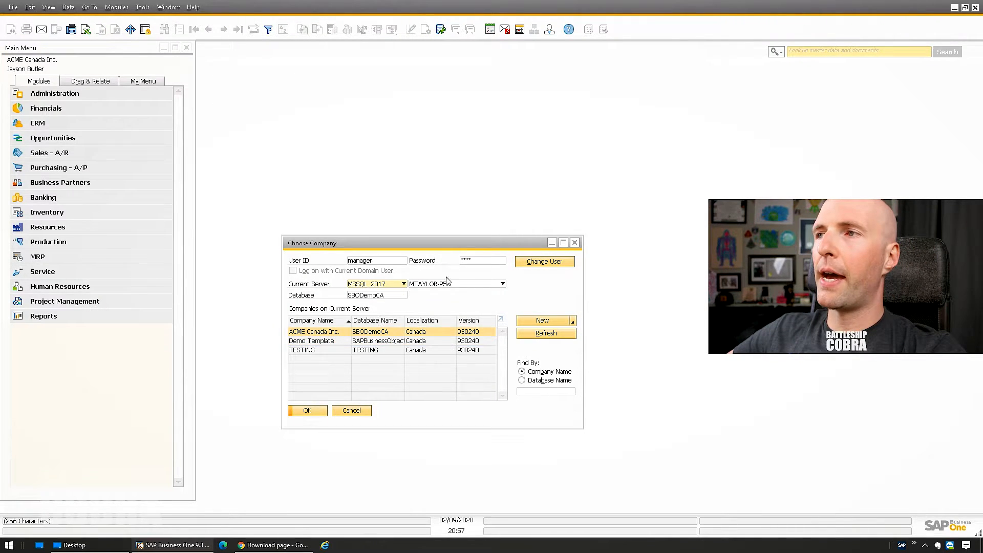
left_click(470, 260)
type("••••")
key("Return")
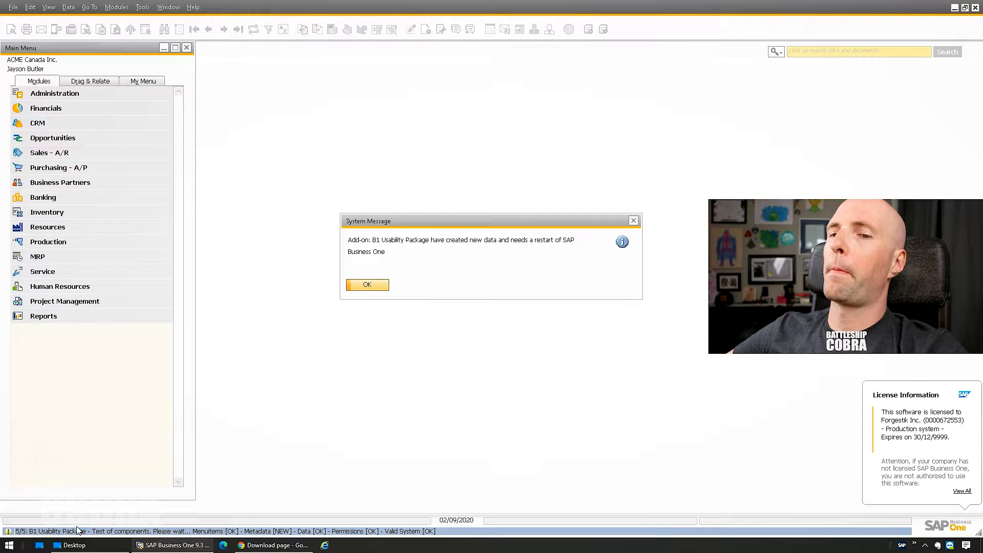
- Accept the restart notice and database changes, then exit SAP Business One and confirm
left_click(368, 286)
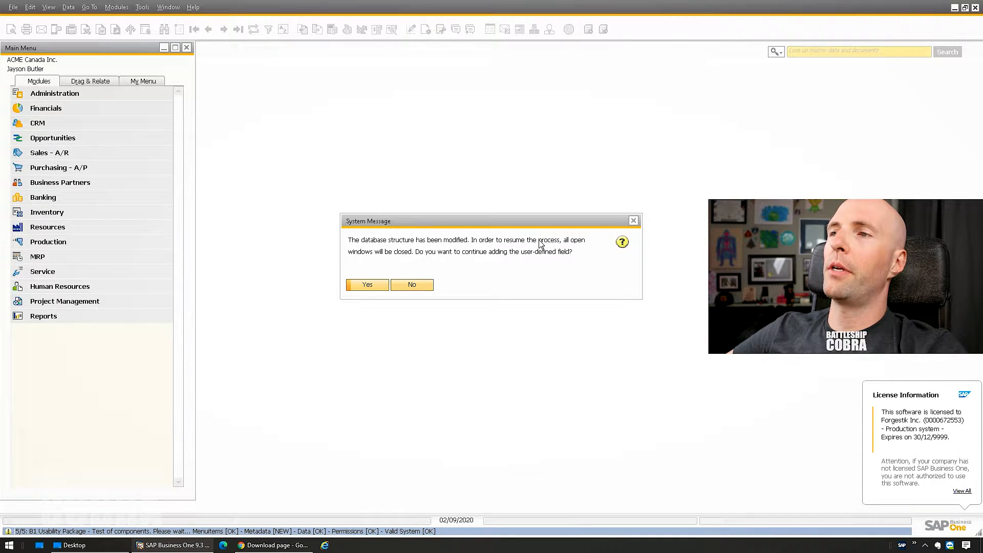
left_click(367, 286)
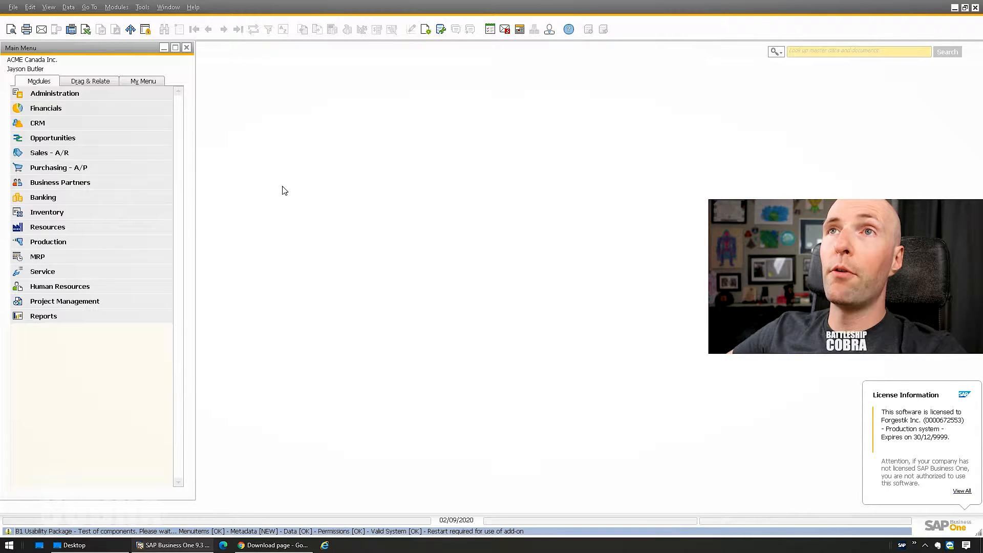
left_click(14, 8)
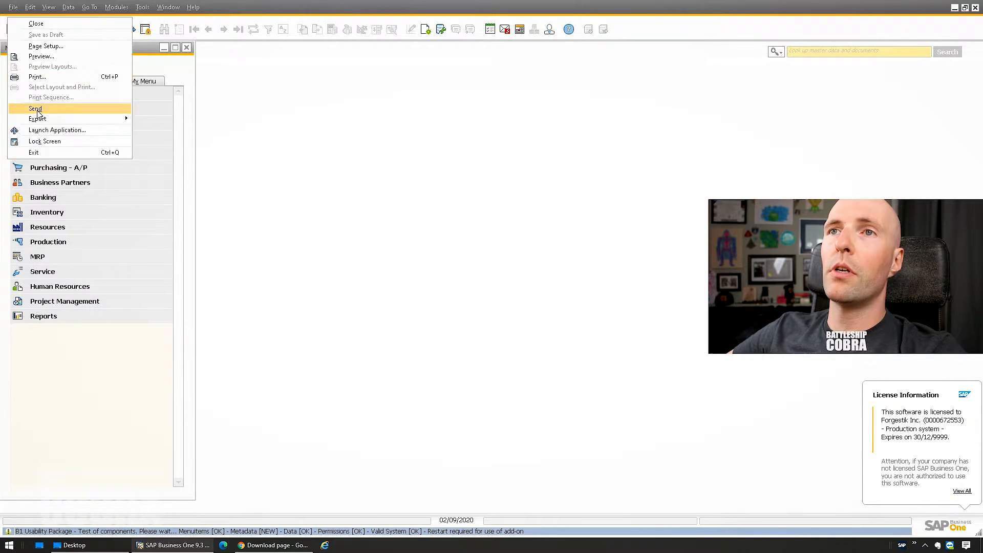
left_click(44, 153)
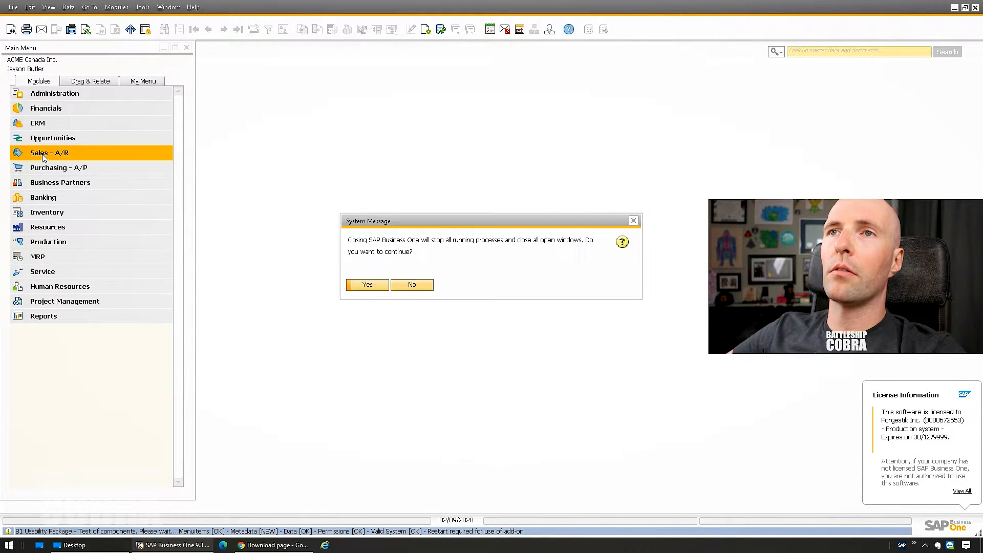
left_click(372, 287)
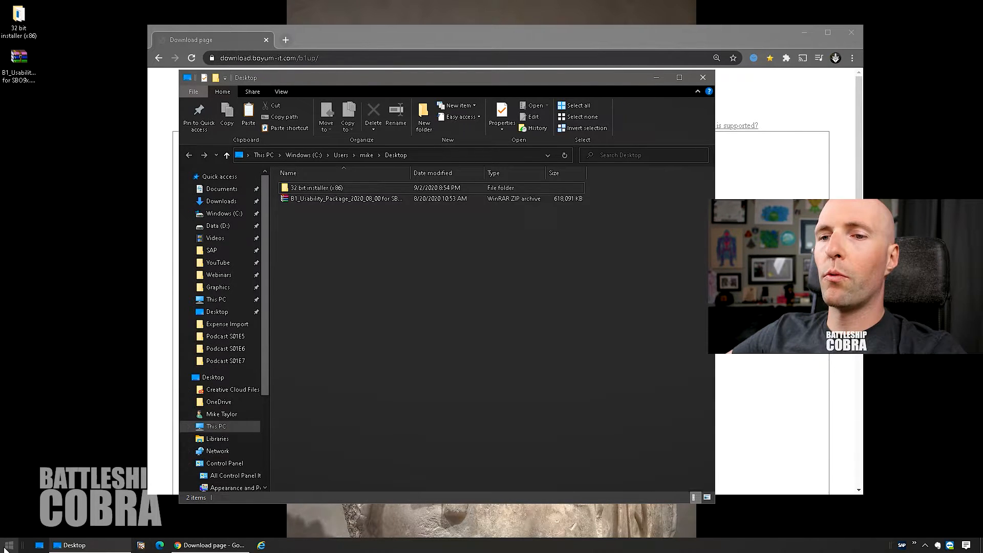
- Relaunch the SAP Business One client and log in as manager with the password
right_click(141, 545)
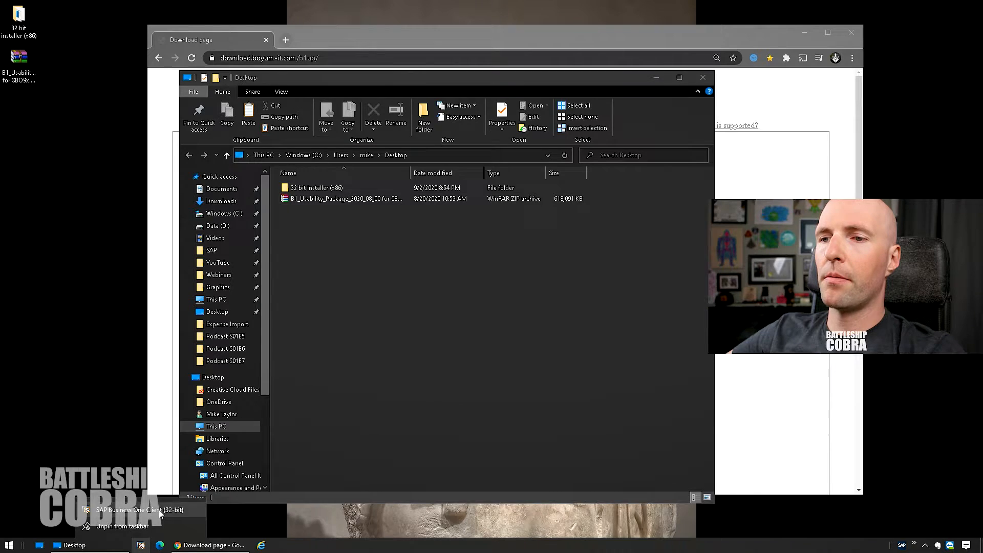
right_click(160, 510)
left_click(187, 437)
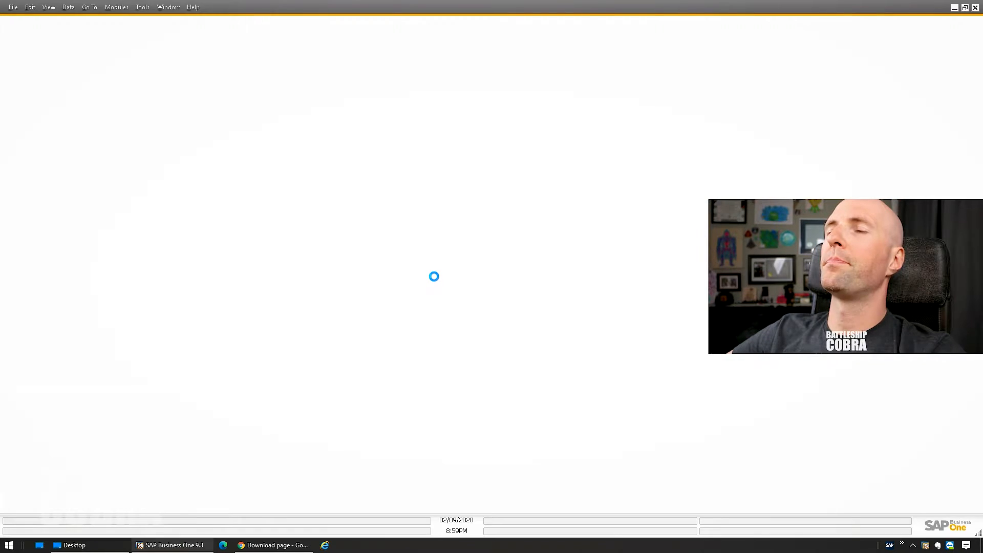
type("manager")
key("Tab")
type("••••")
key("Return")
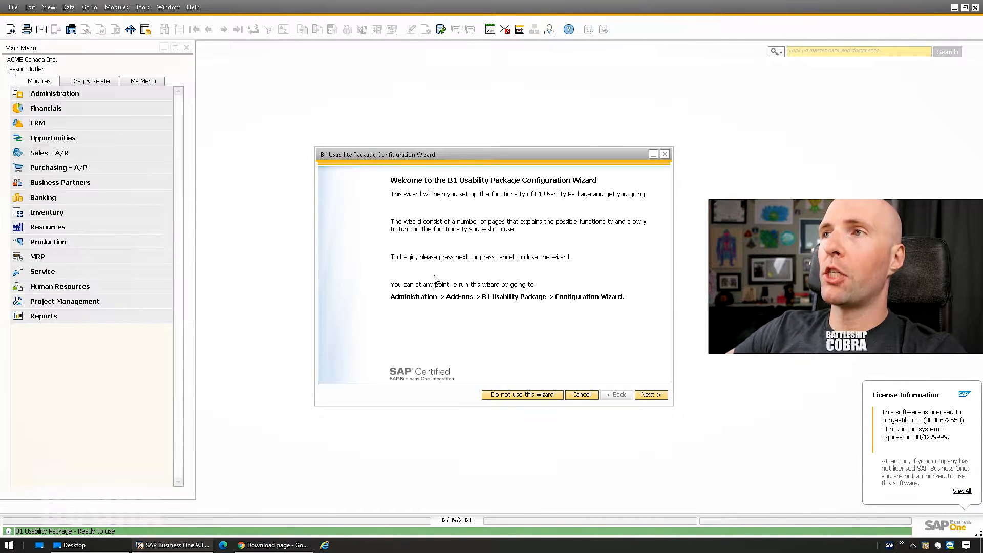
- Accept the B1 Usability Package End User License Agreement and scroll through its text
left_click_drag(381, 162, 211, 167)
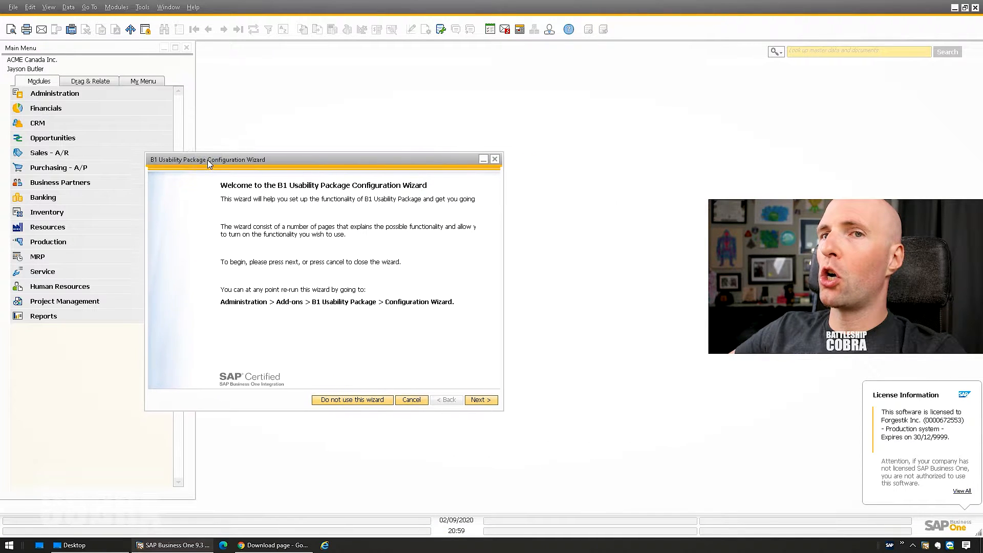
left_click(475, 402)
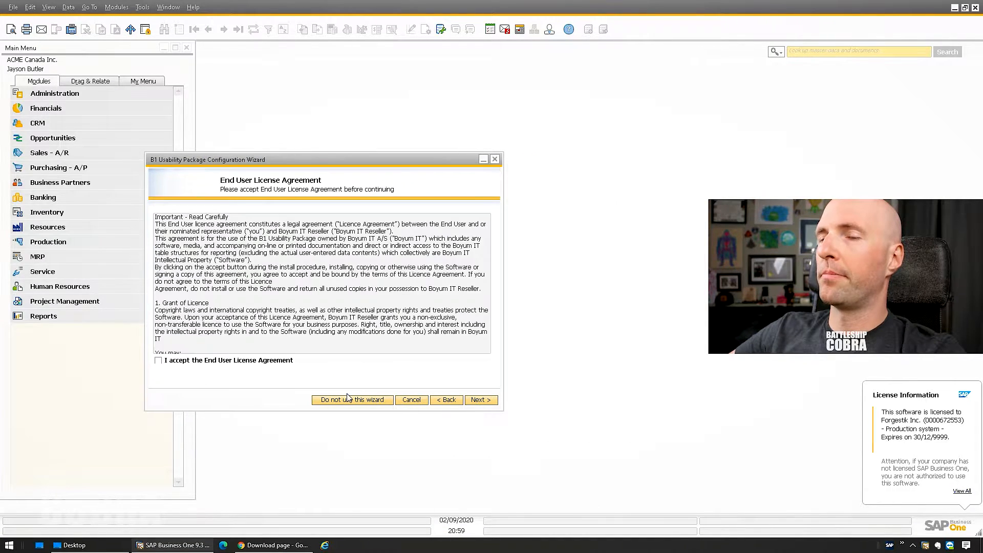
left_click(171, 362)
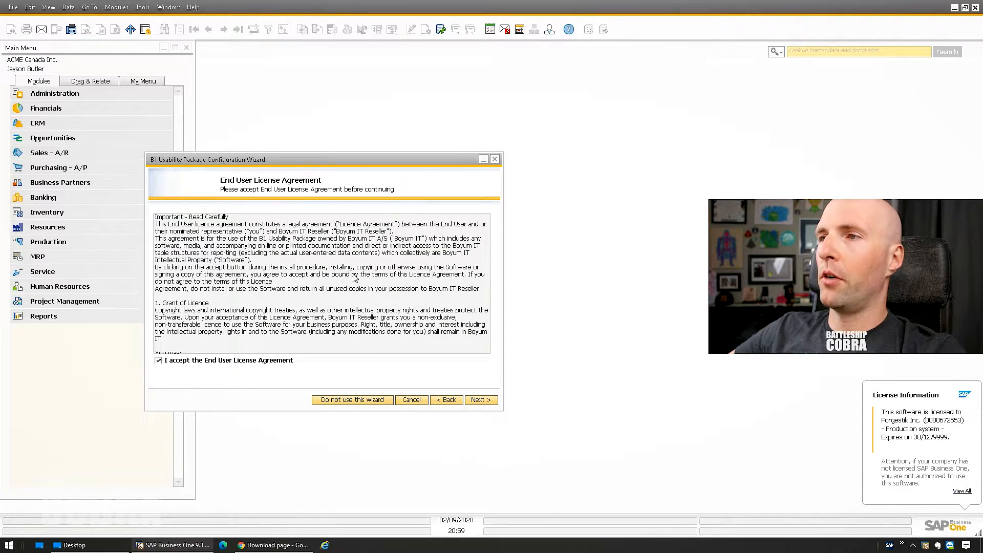
left_click_drag(490, 235, 239, 262)
scroll(239, 262, "up", 15)
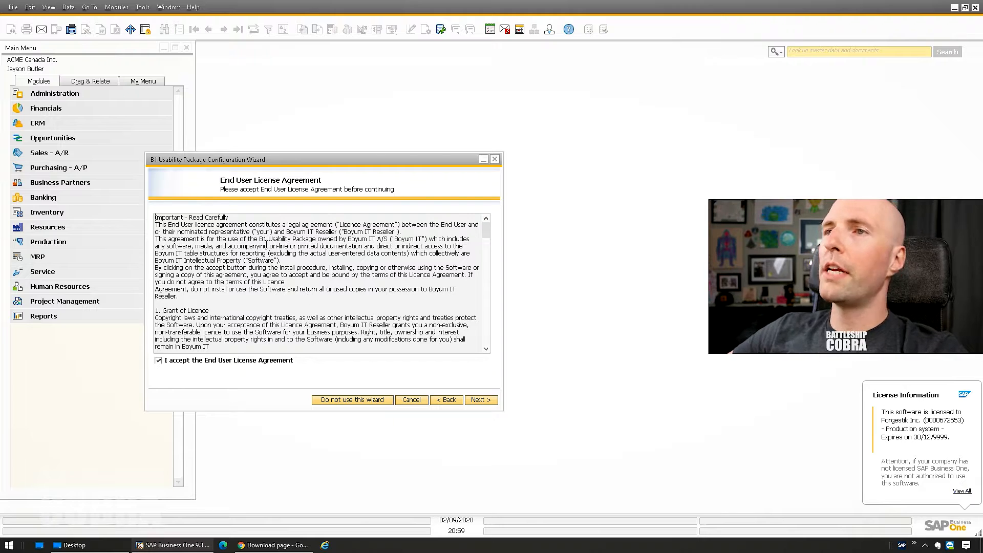
scroll(316, 262, "down", 3)
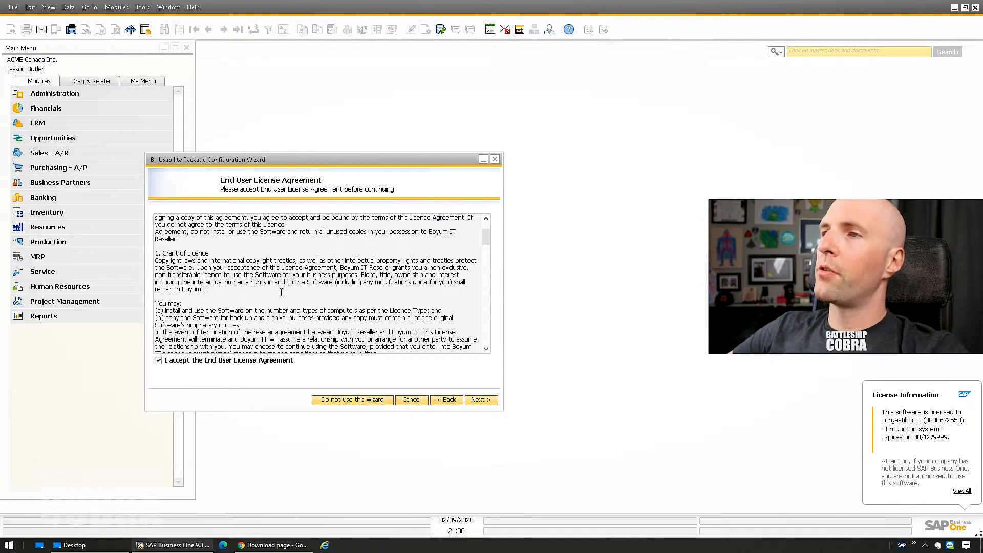
scroll(281, 292, "down", 3)
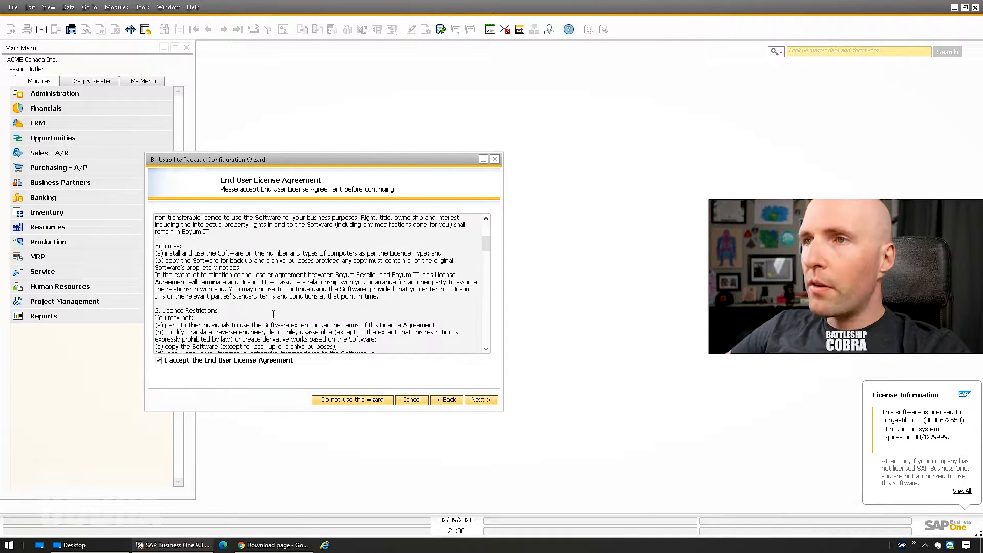
scroll(269, 302, "down", 5)
scroll(229, 317, "down", 10)
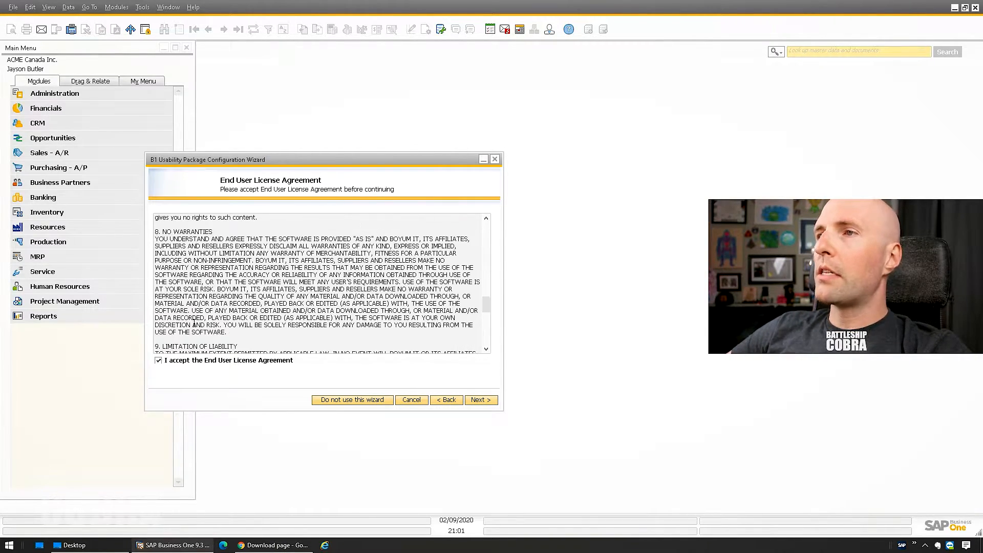
scroll(194, 324, "down", 8)
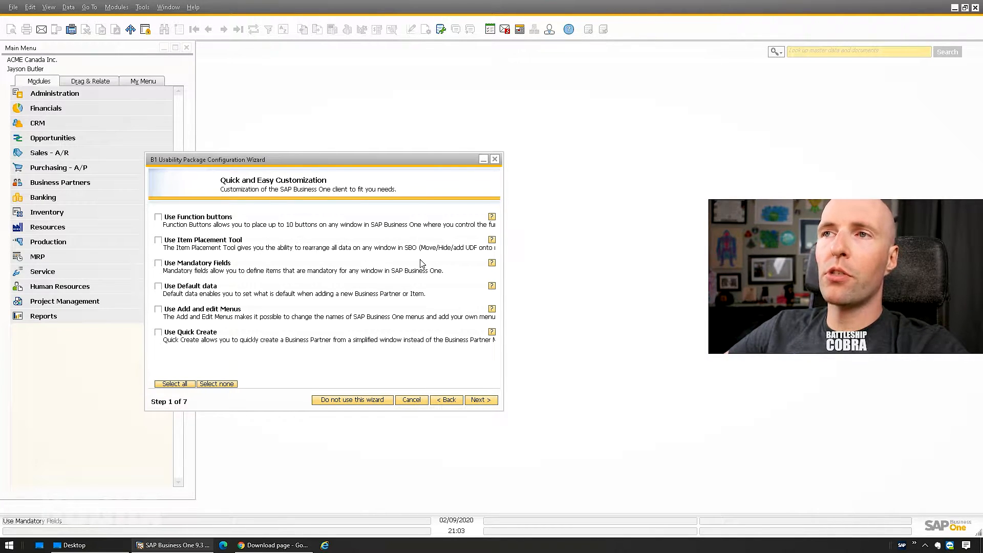
- Enable Function buttons, Item Placement Tool, Mandatory Fields and Add and edit Menus
left_click(159, 218)
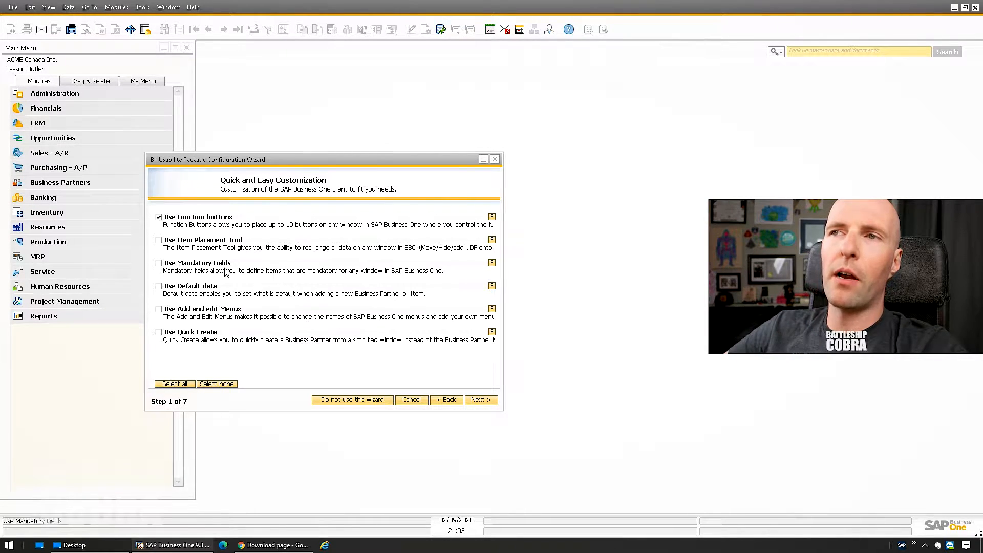
left_click(159, 240)
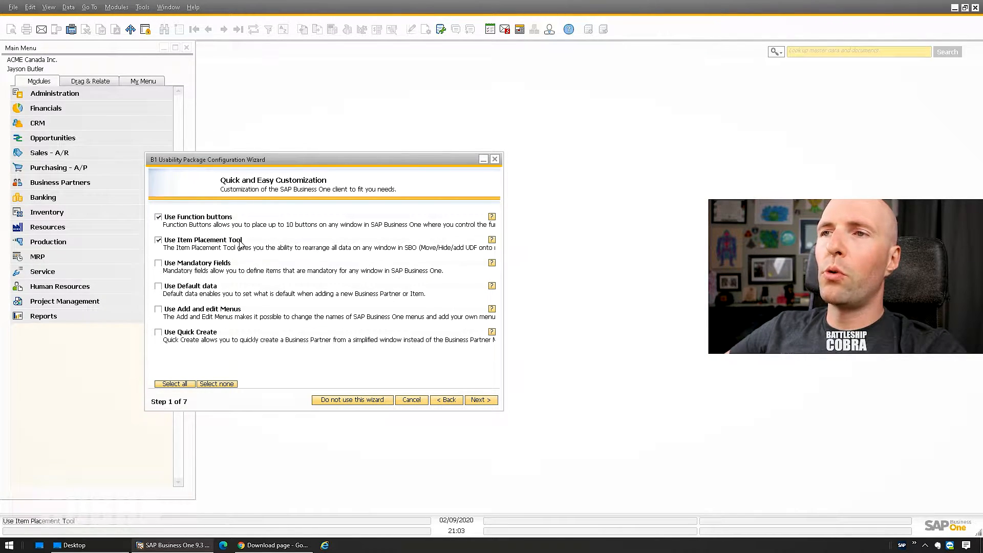
left_click(158, 264)
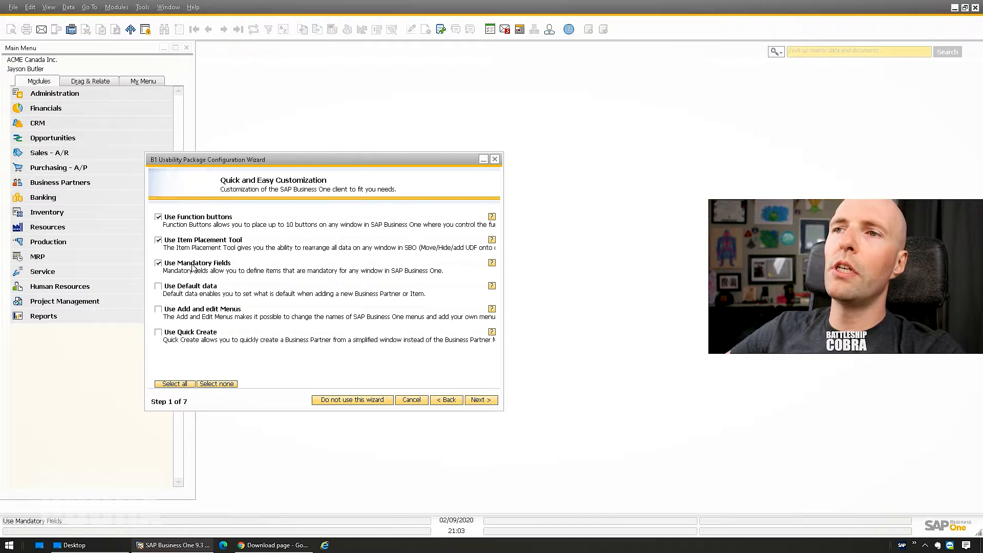
left_click(158, 310)
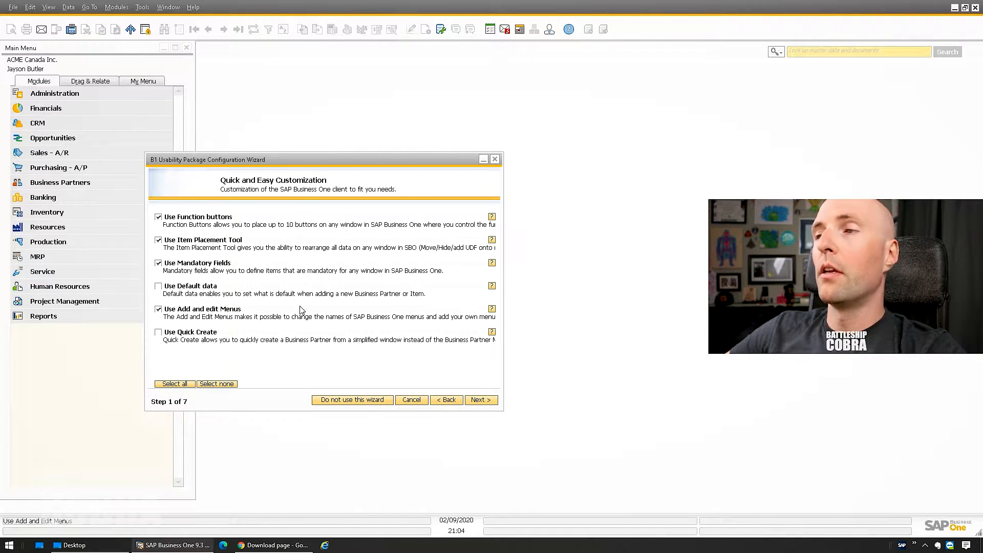
left_click(481, 400)
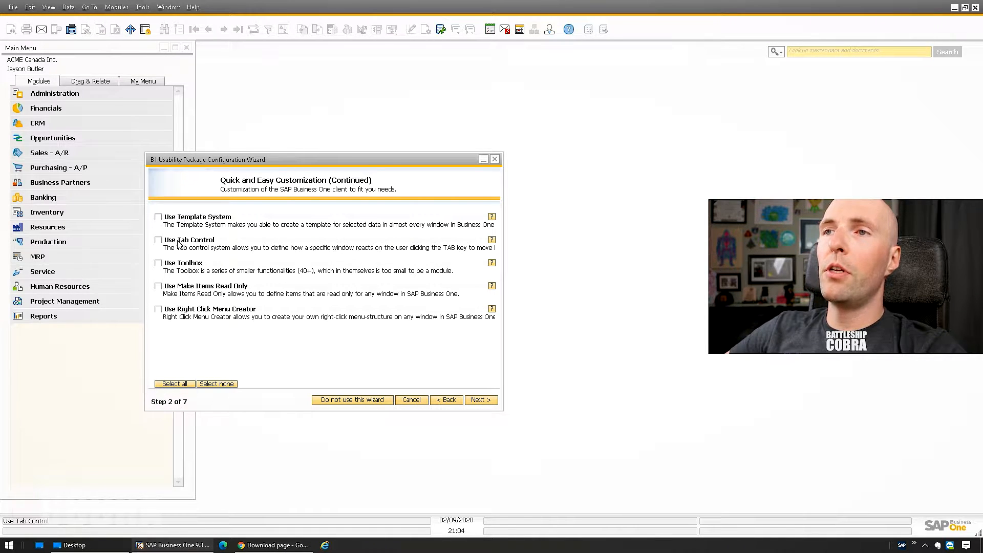
- Enable Toolbox, Make Items Read Only and Right Click Menu Creator
left_click(175, 265)
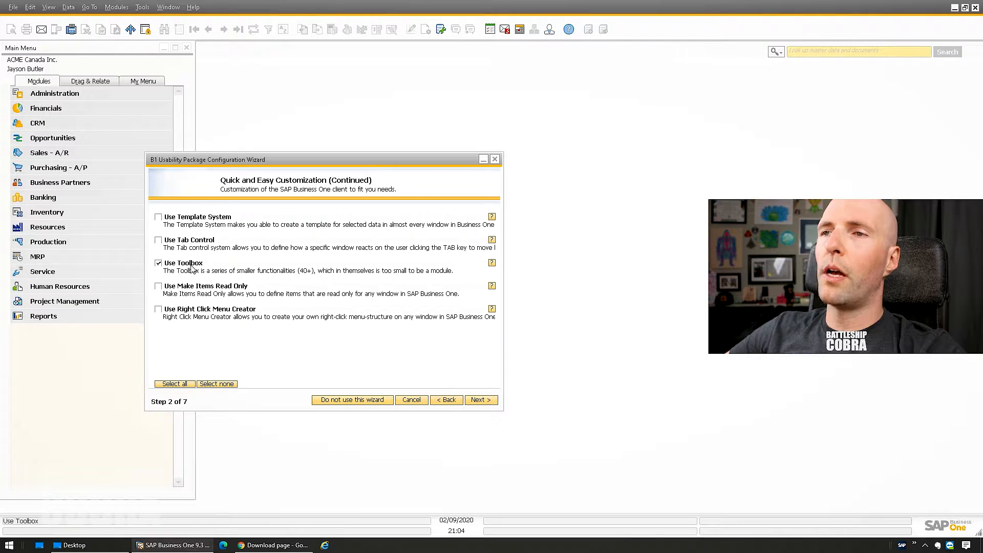
left_click(172, 290)
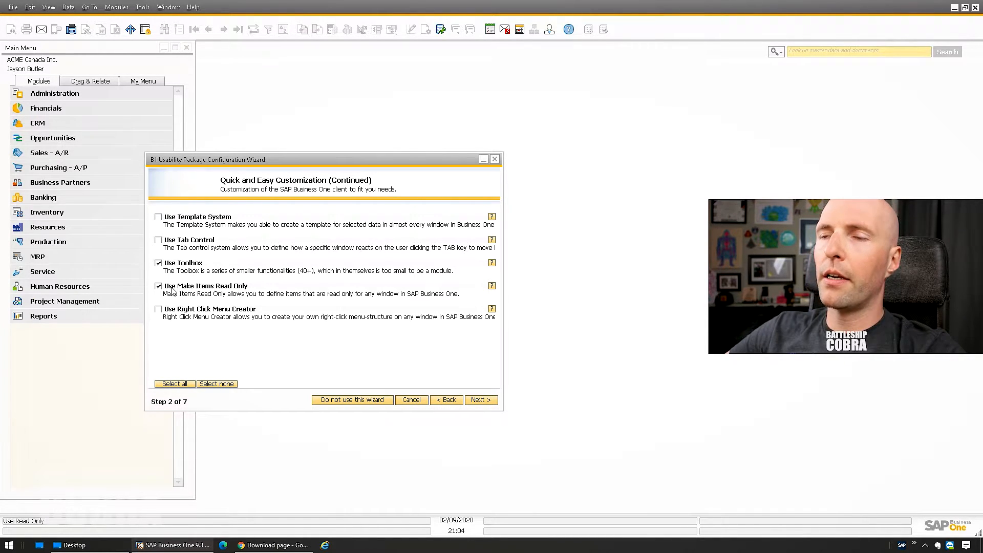
left_click(188, 310)
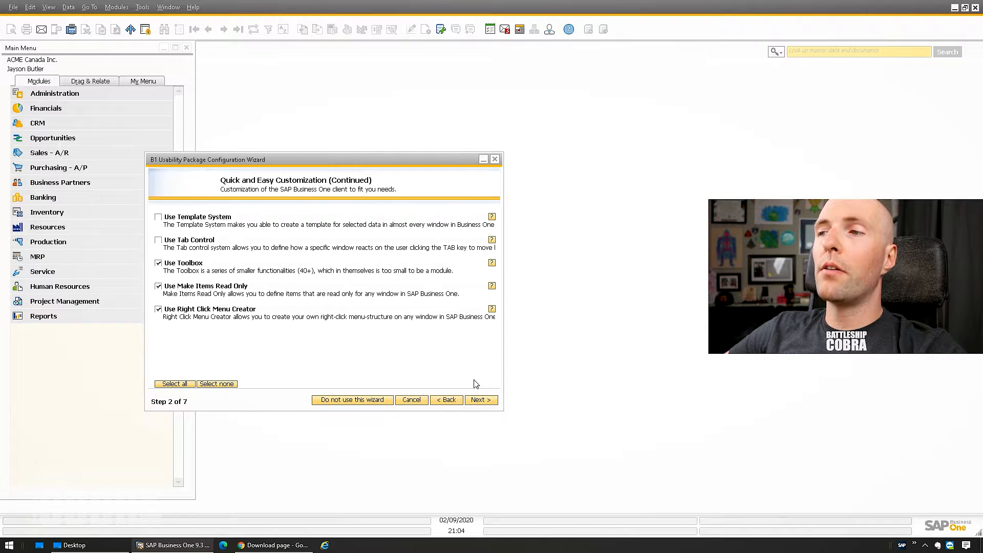
left_click(481, 400)
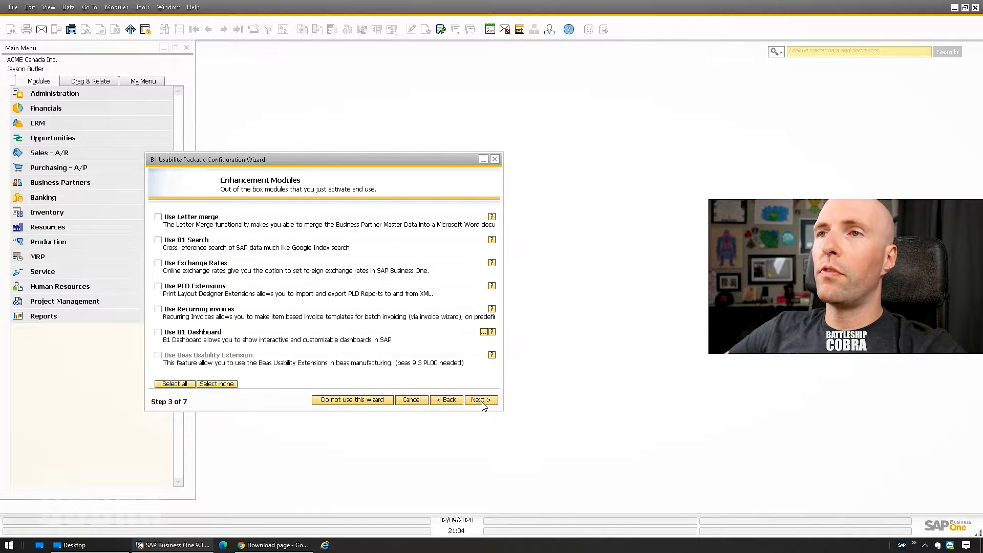
- Turn on B1 Search and advance past On Site Development to the B1 Productivity Package page
left_click(177, 240)
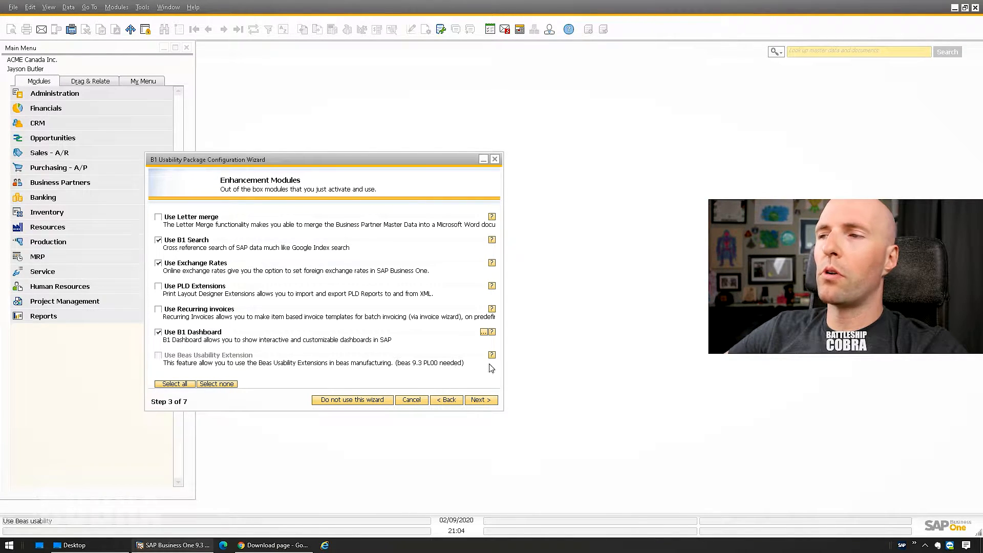
left_click(488, 402)
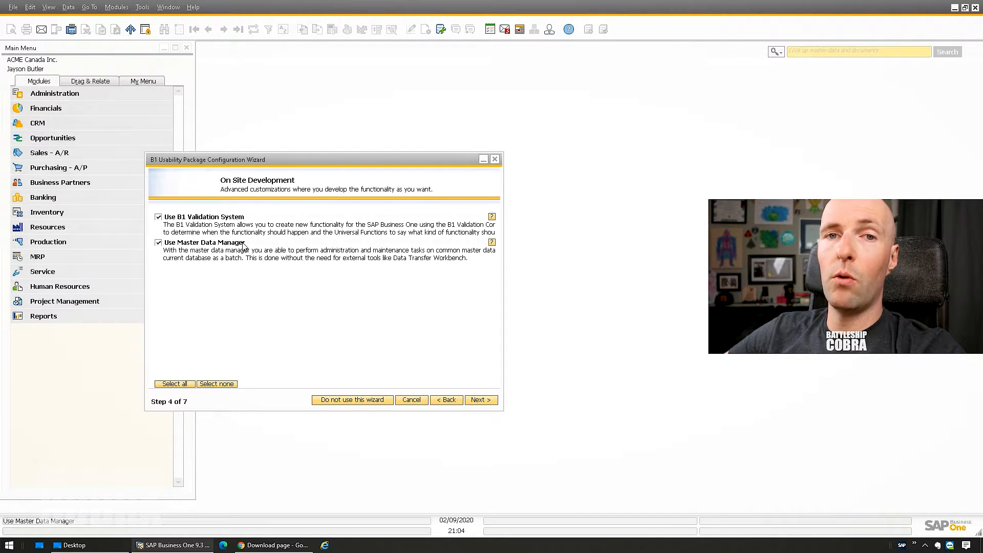
left_click(490, 402)
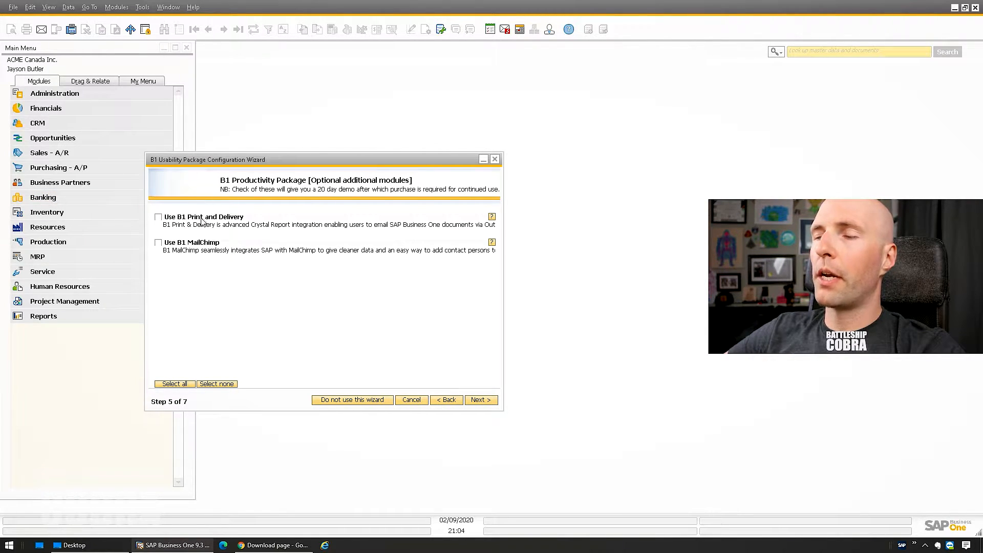
- On the advanced settings step, set the database login to SQL user name and password and enter both
left_click(481, 400)
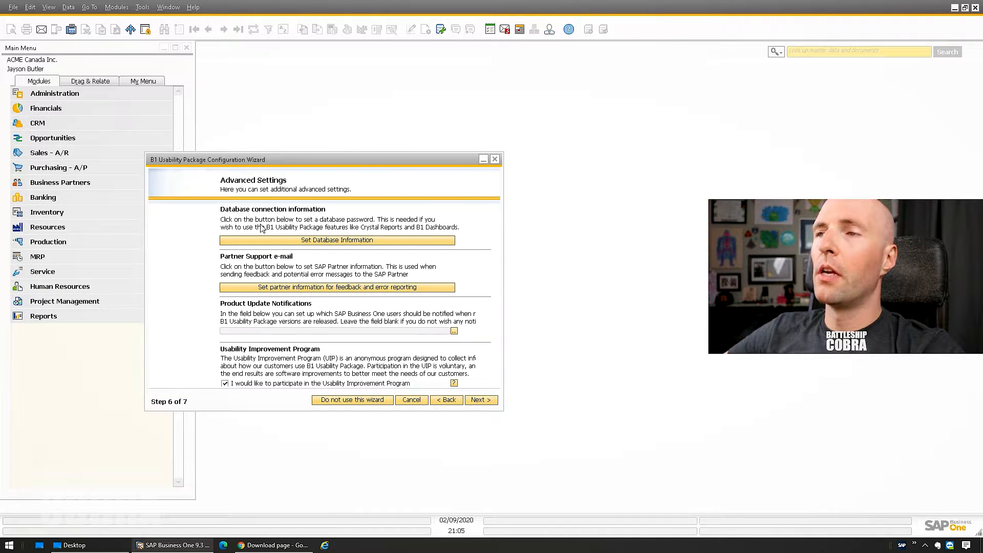
left_click(331, 241)
left_click_drag(81, 77, 162, 172)
left_click(101, 193)
type("sa")
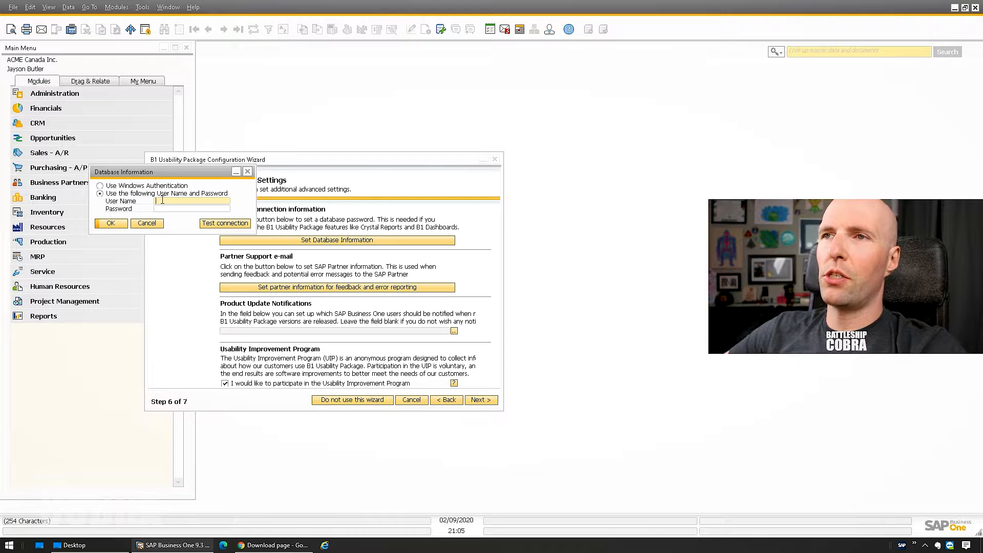
key("Tab")
type("***********")
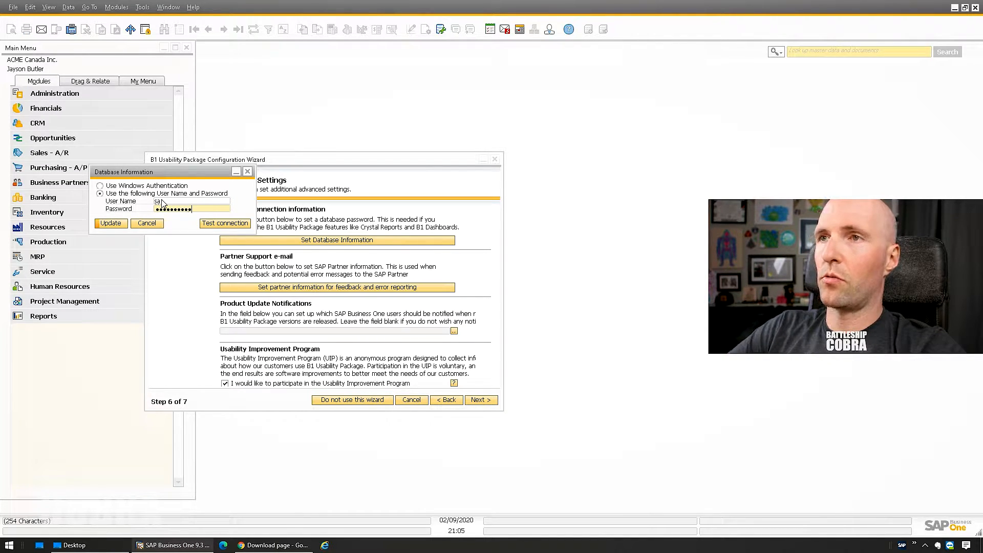
- Test the database connection, save the login information, and advance to the final wizard step
left_click(234, 223)
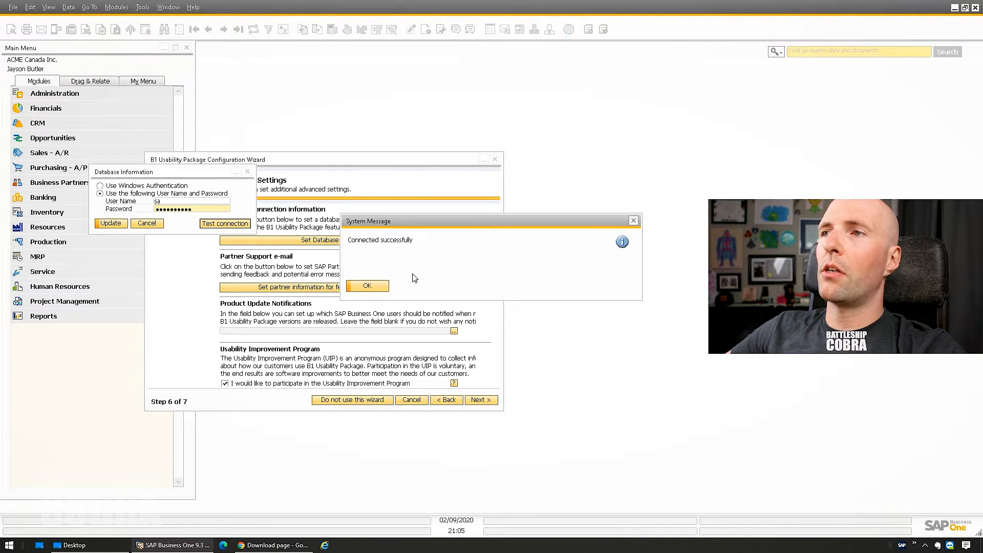
left_click(368, 286)
left_click(112, 224)
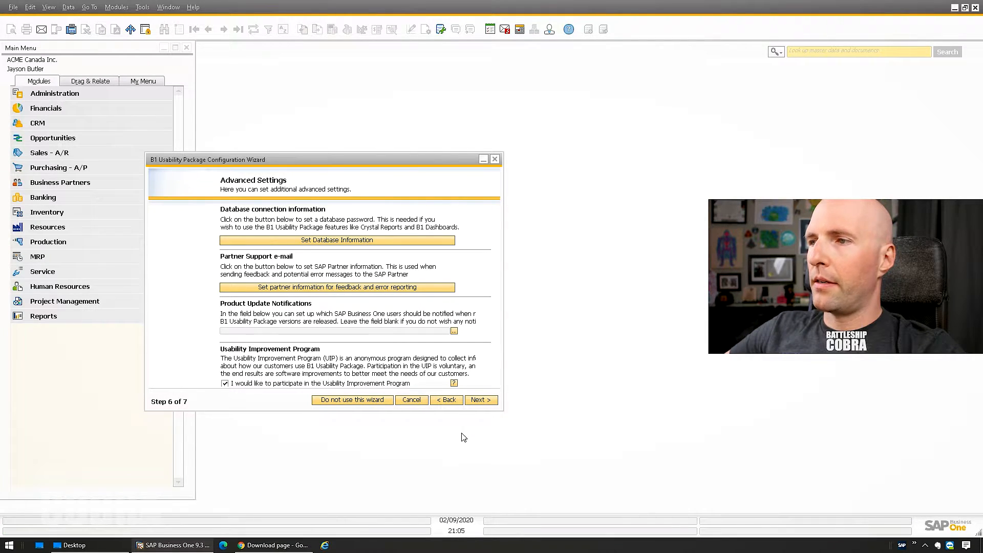
left_click(481, 400)
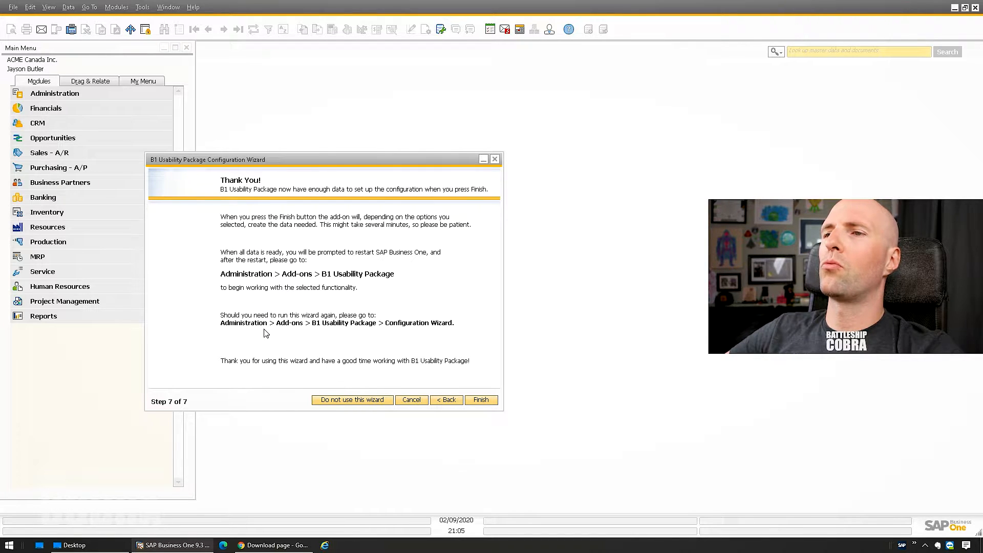
- Finish the wizard, accept the Dashboard restart notices, agree to add user-defined fields, and dismiss Configuration complete
left_click(477, 402)
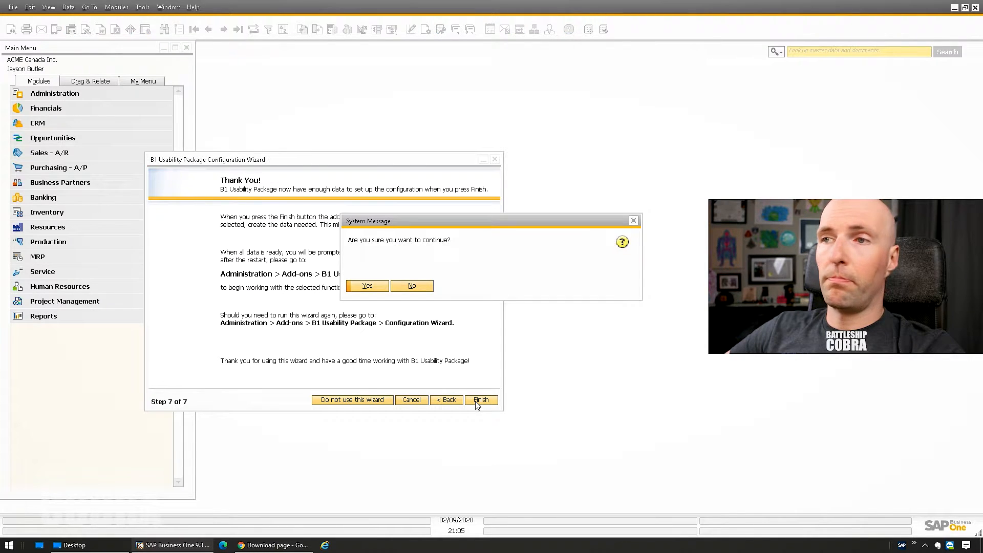
left_click(367, 288)
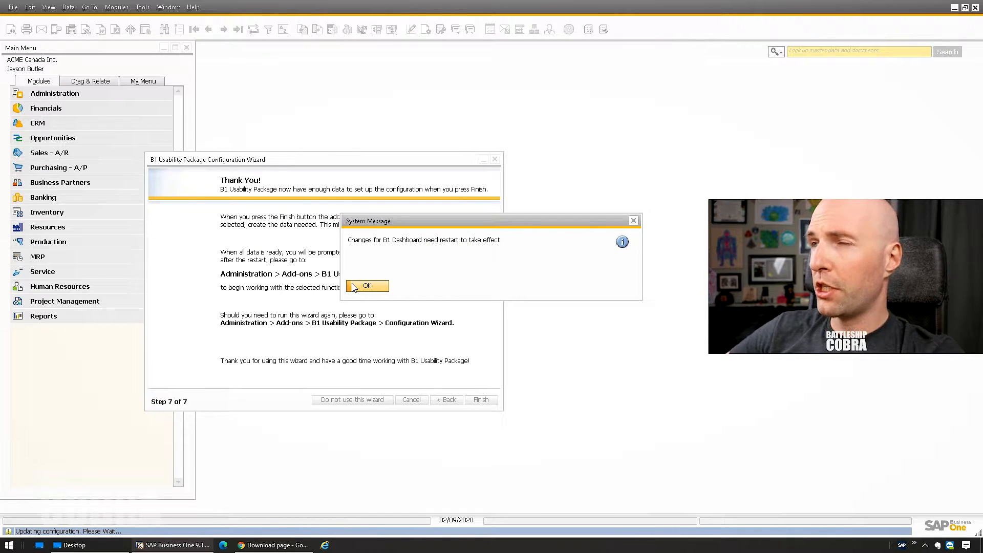
left_click(367, 286)
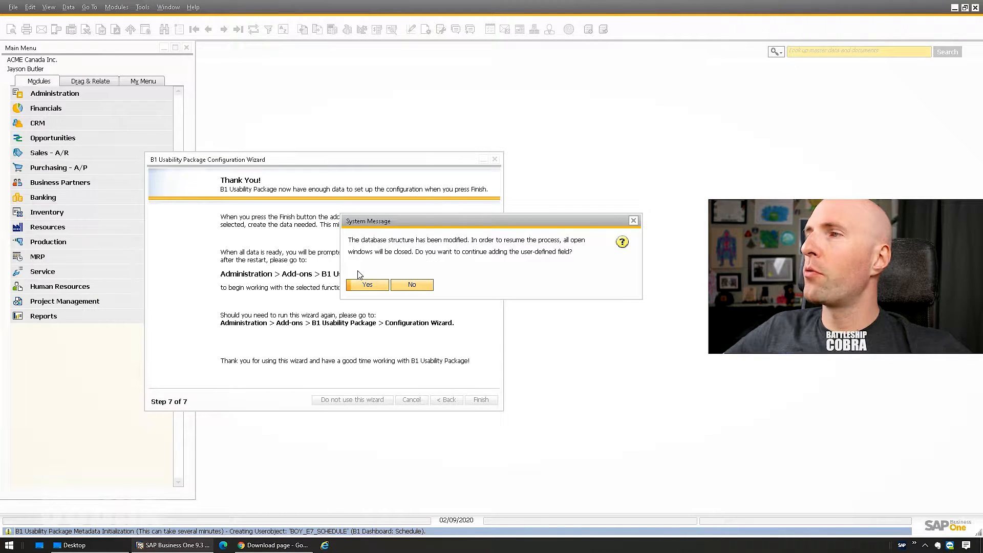
left_click(367, 285)
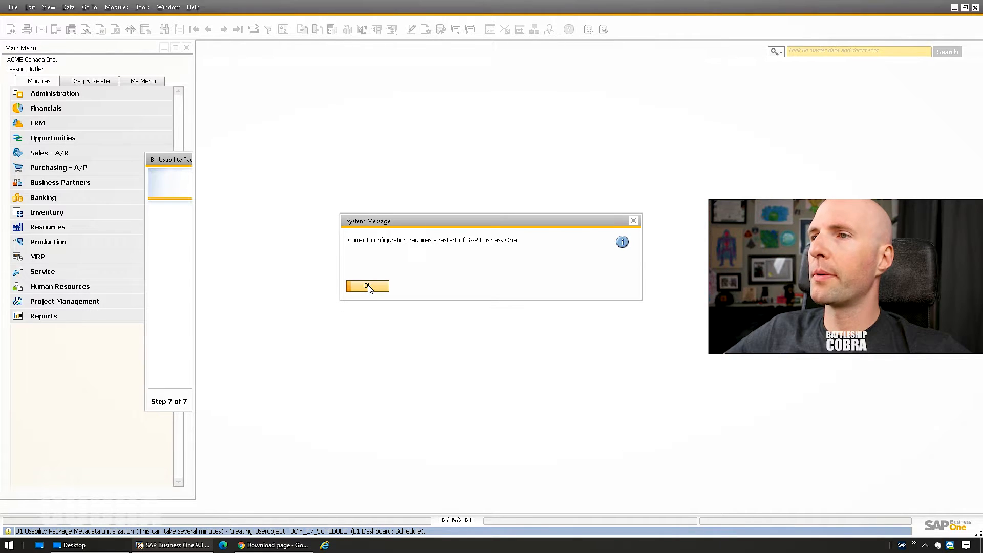
left_click(368, 287)
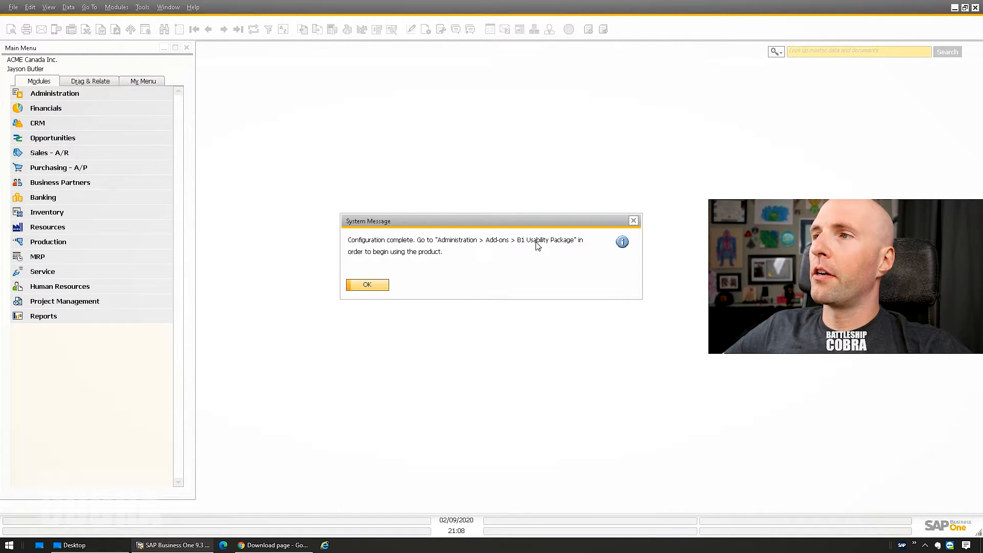
left_click(365, 289)
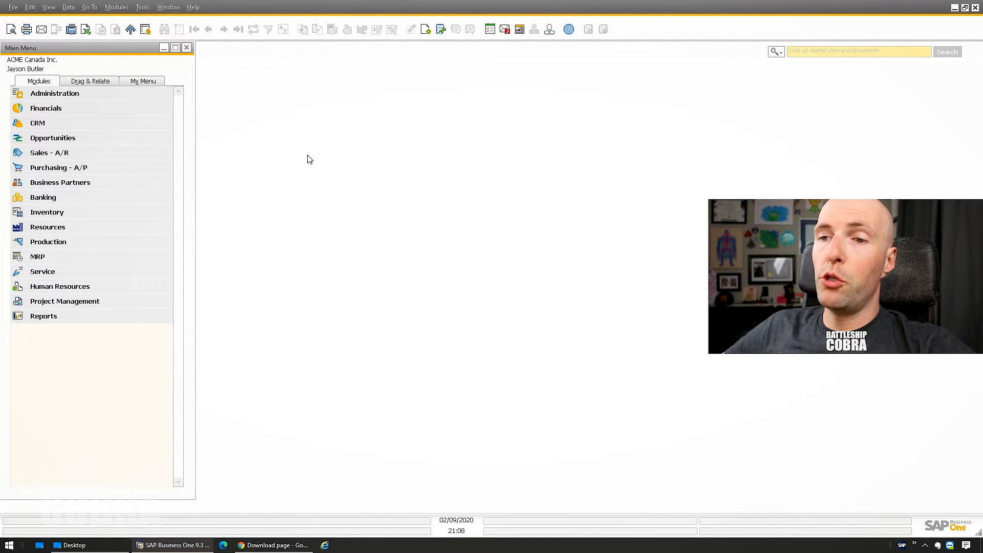
- Exit SAP Business One from the File menu and confirm closing it
left_click(13, 7)
left_click(58, 152)
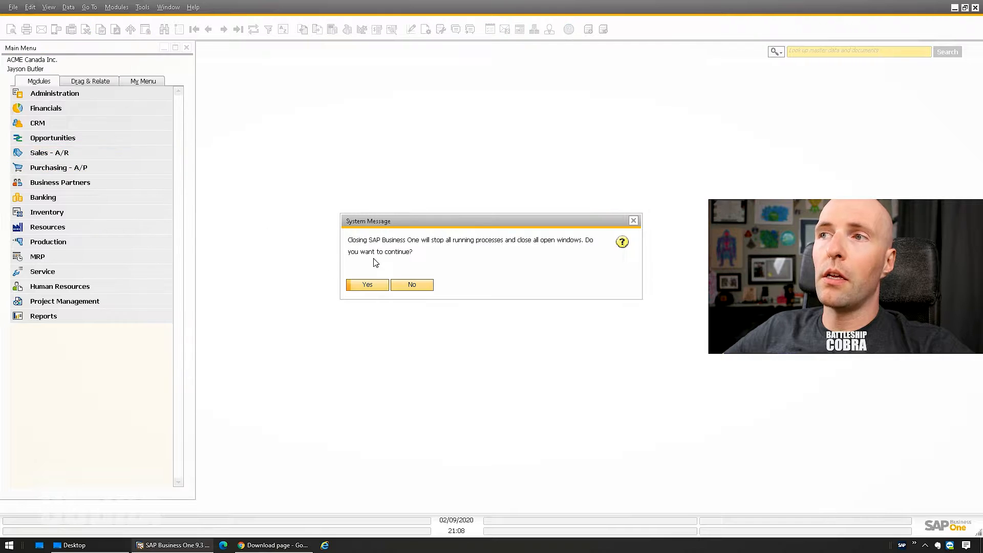
left_click(372, 287)
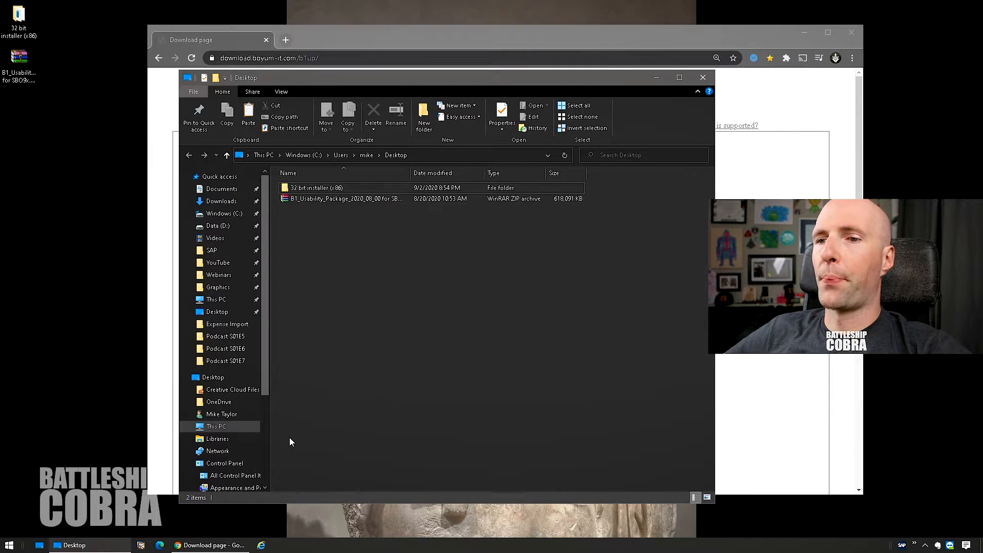
- Relaunch SAP Business One as administrator and log into ACME Canada Inc. as the manager user
right_click(141, 545)
right_click(145, 510)
left_click(174, 447)
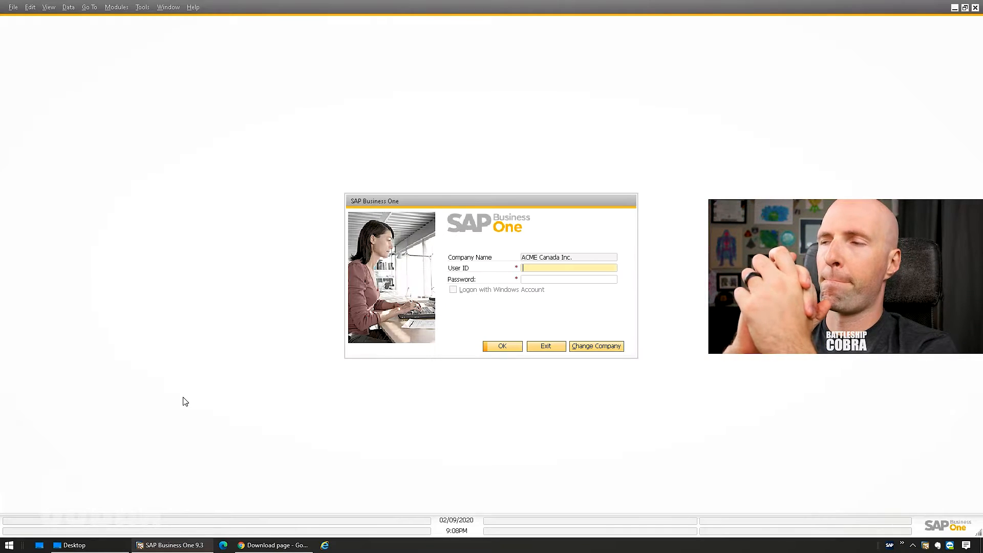
type("manag")
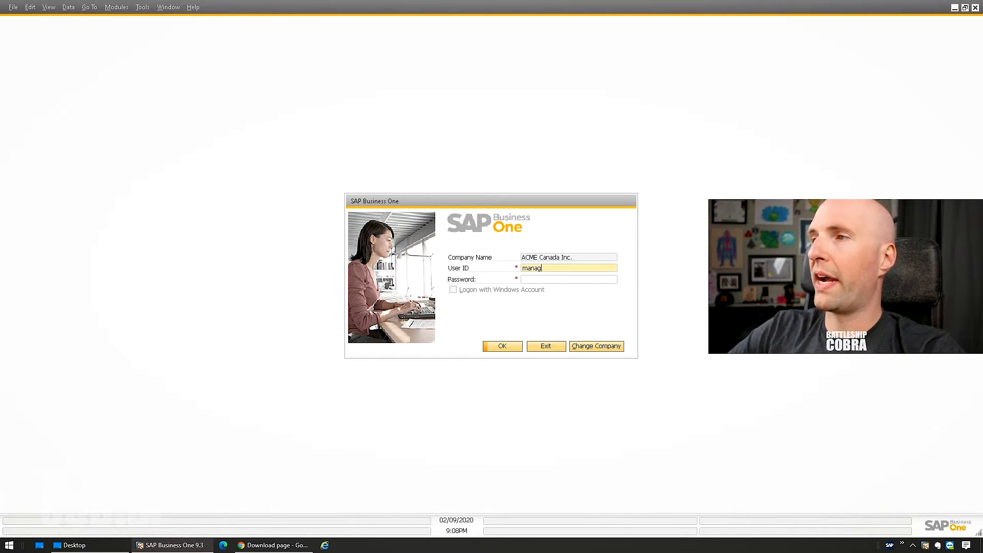
type("er")
key("Tab")
type("manager")
key("Return")
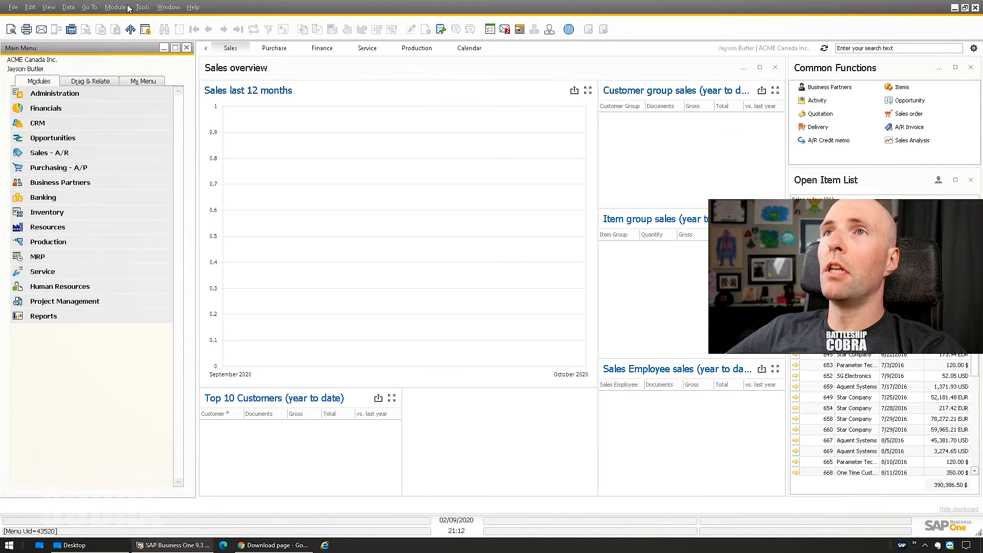
- In B1 Usability Config, limit Use B1 Dashboard to included users and include the manager user
left_click(123, 8)
mouse_move(153, 23)
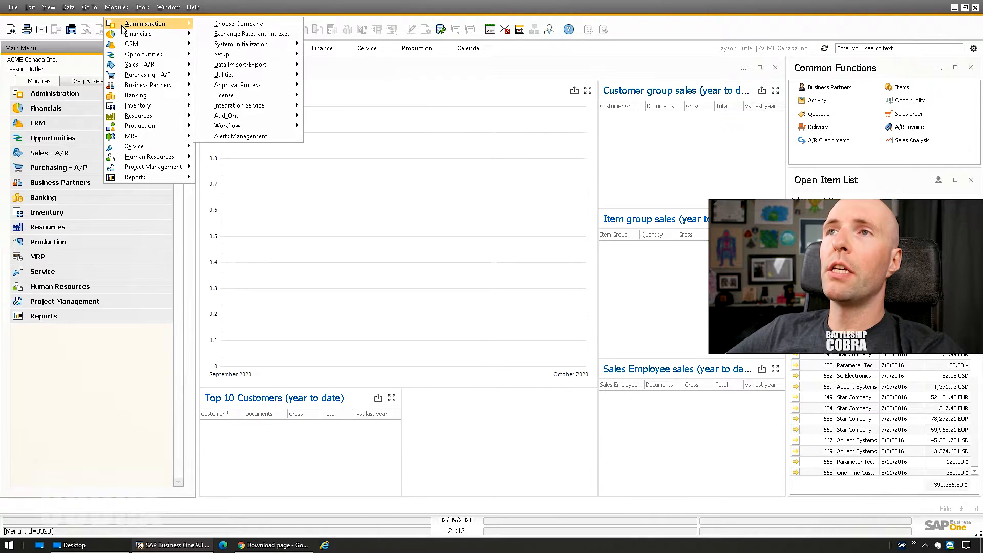
mouse_move(230, 118)
mouse_move(359, 147)
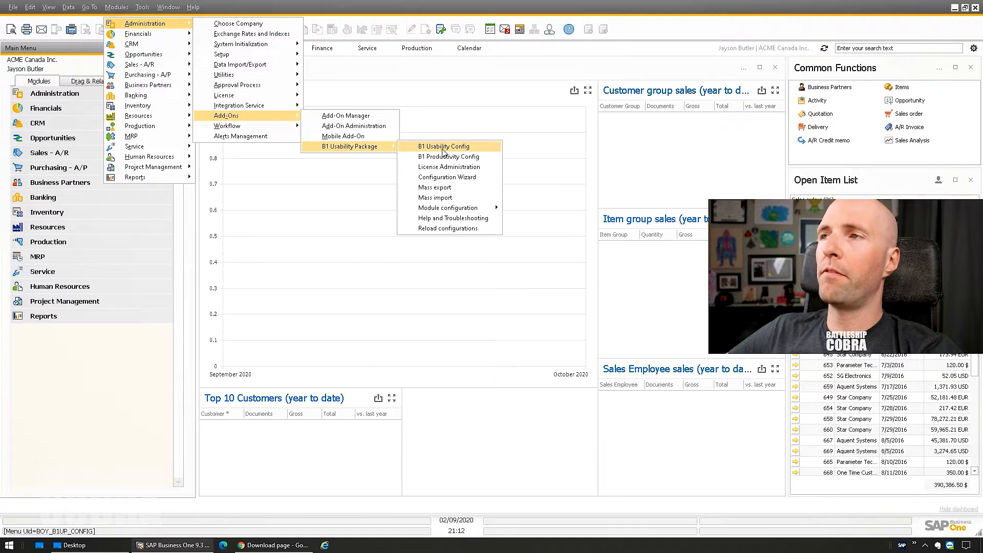
left_click(448, 149)
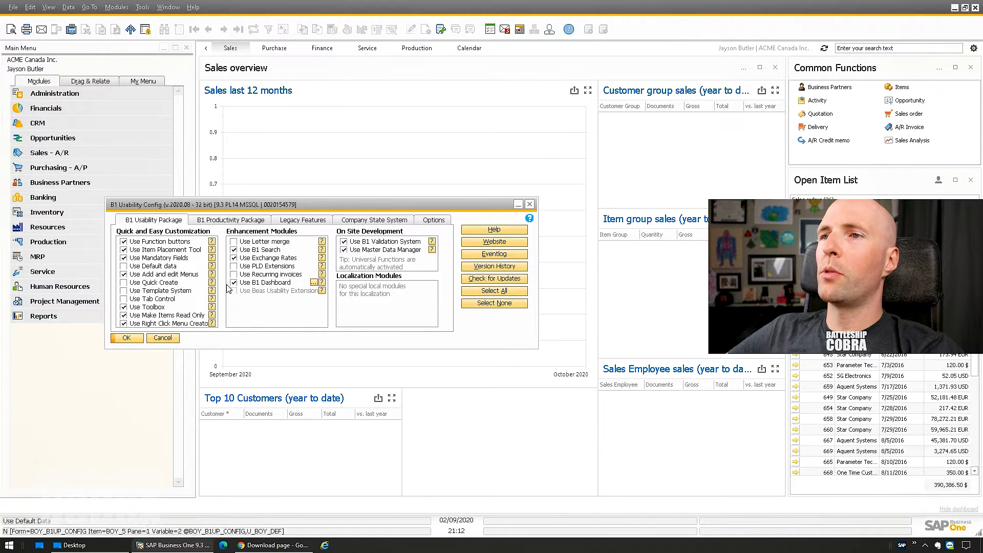
left_click(313, 283)
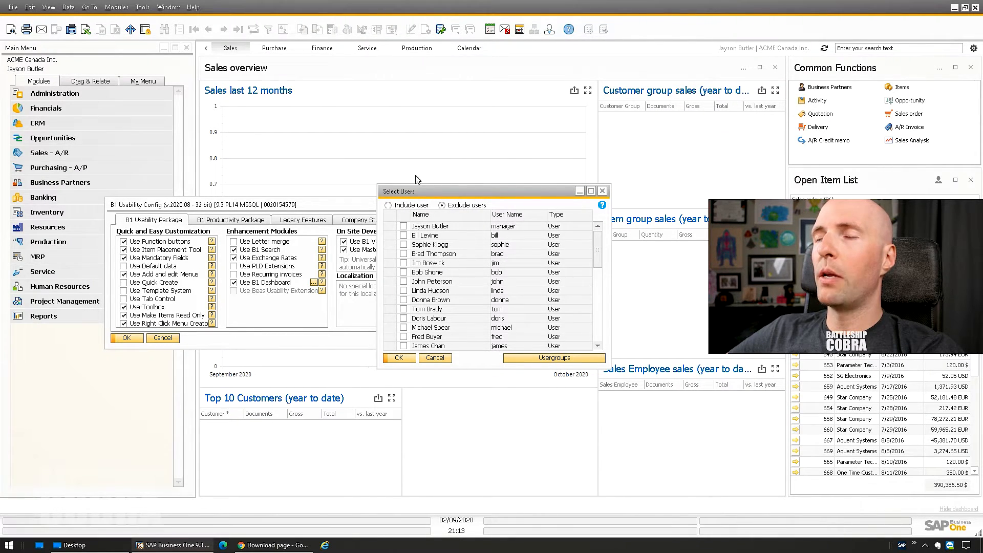
left_click(397, 207)
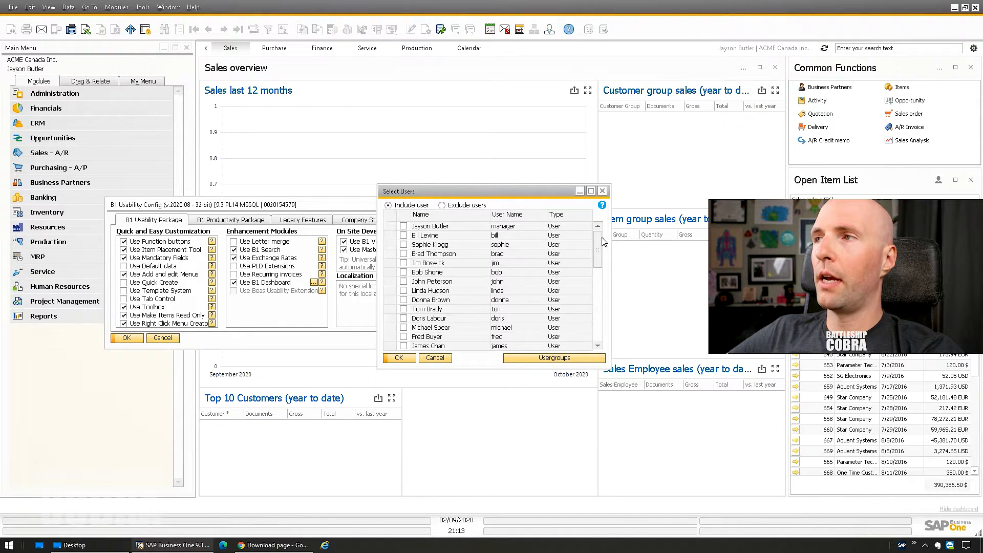
left_click(403, 227)
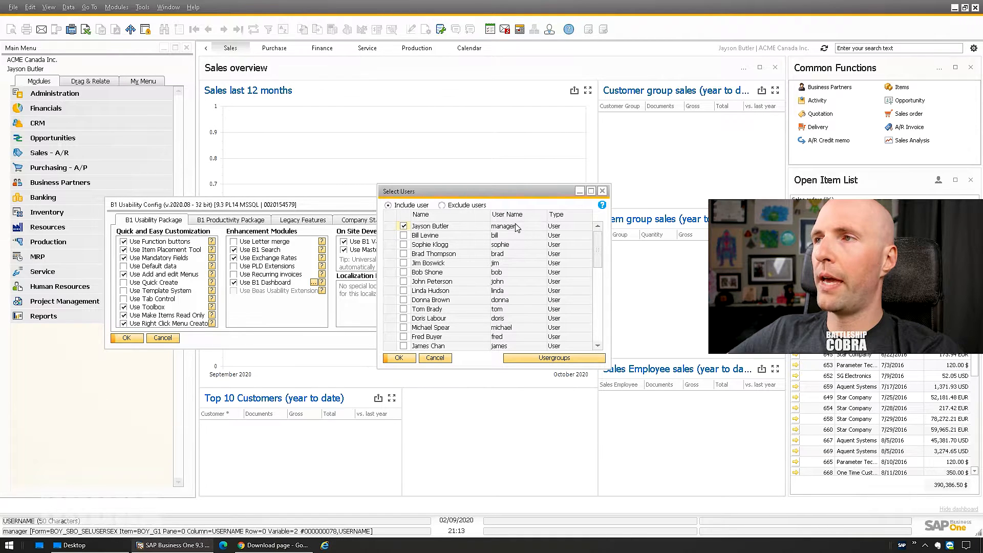
- Create a new user group 'managers' and add the manager user to it
left_click(540, 359)
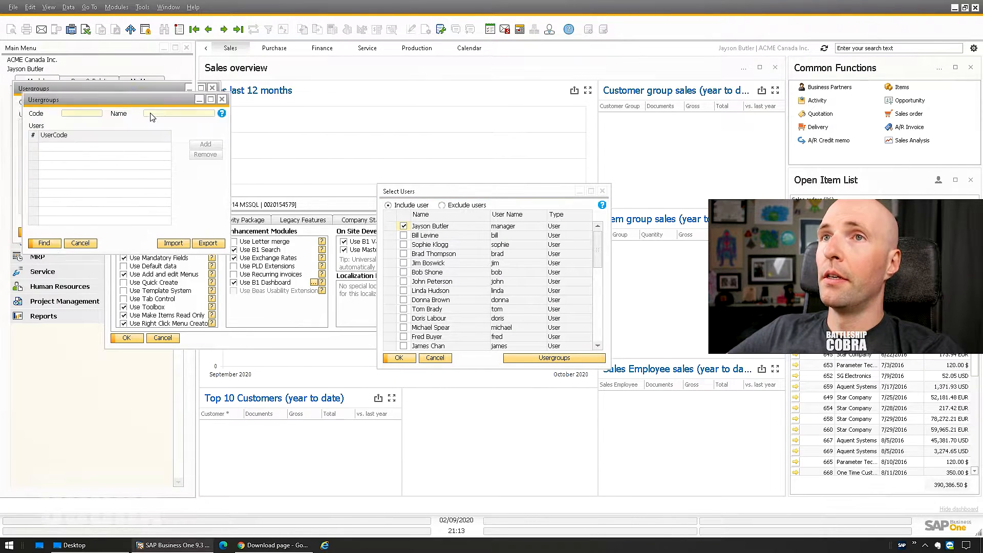
key("ctrl+a")
left_click(217, 243)
type("managers")
key("Tab")
type("managers")
key("Tab")
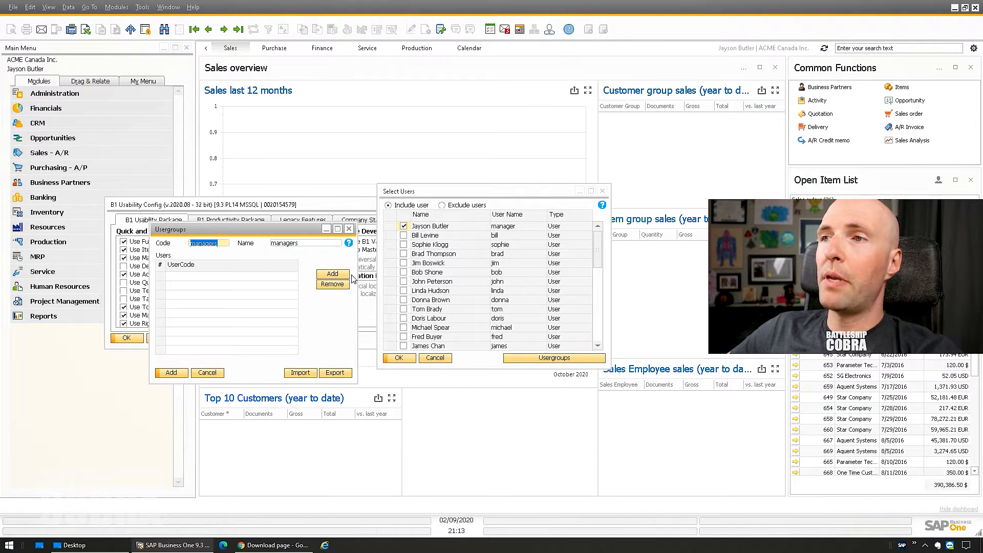
left_click(333, 274)
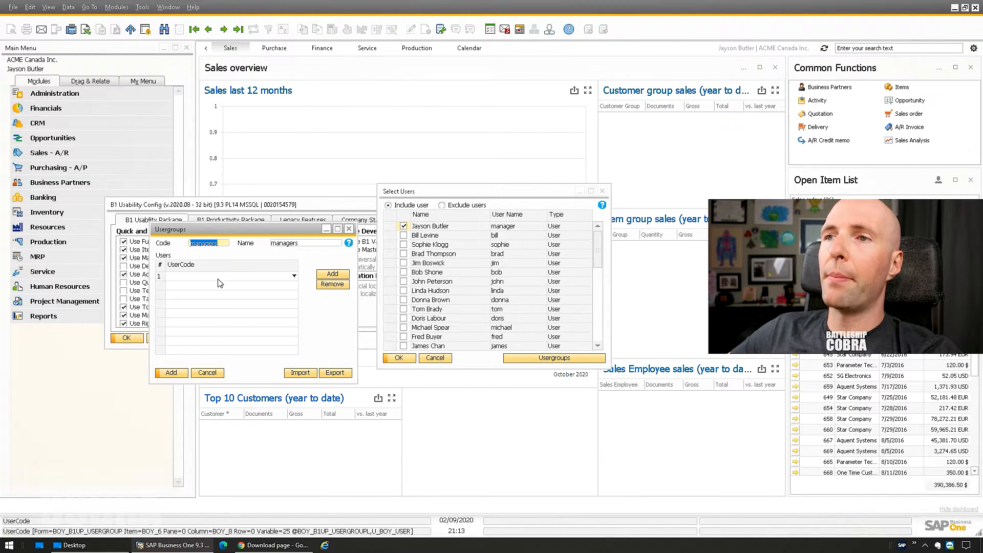
left_click(294, 276)
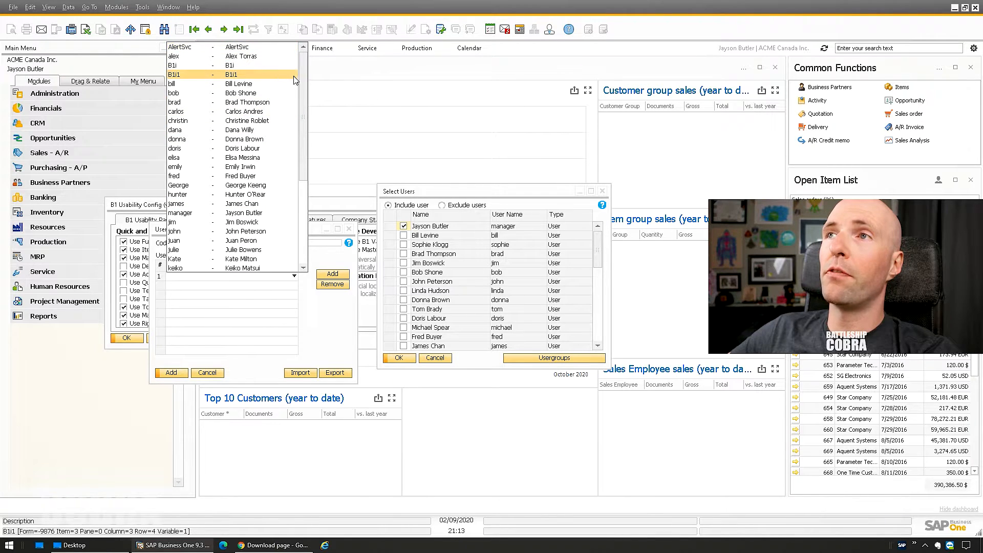
scroll(296, 82, "down", 2)
left_click(240, 158)
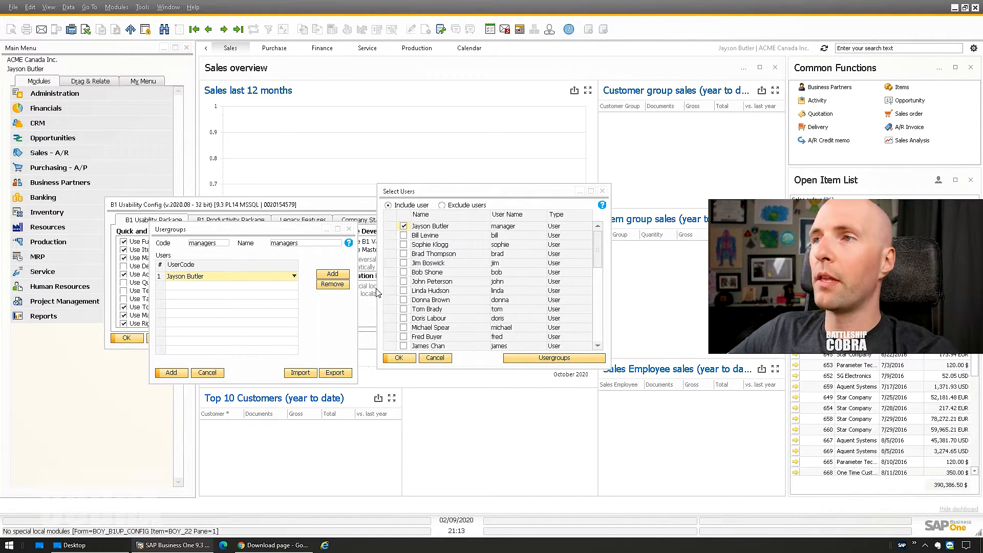
- Save the managers group, confirm the dashboard user selection, and apply the usability config settings
left_click(349, 231)
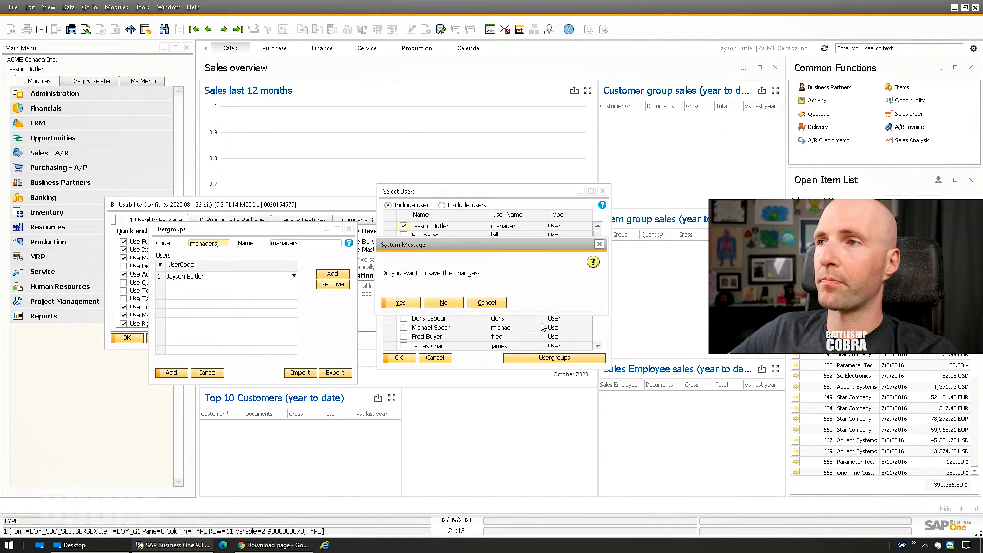
left_click(452, 302)
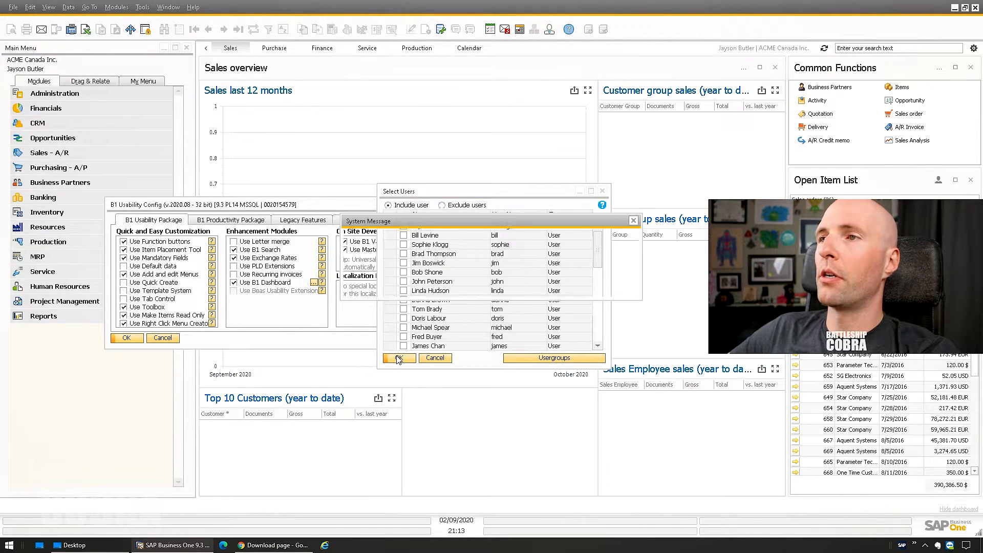
left_click(368, 285)
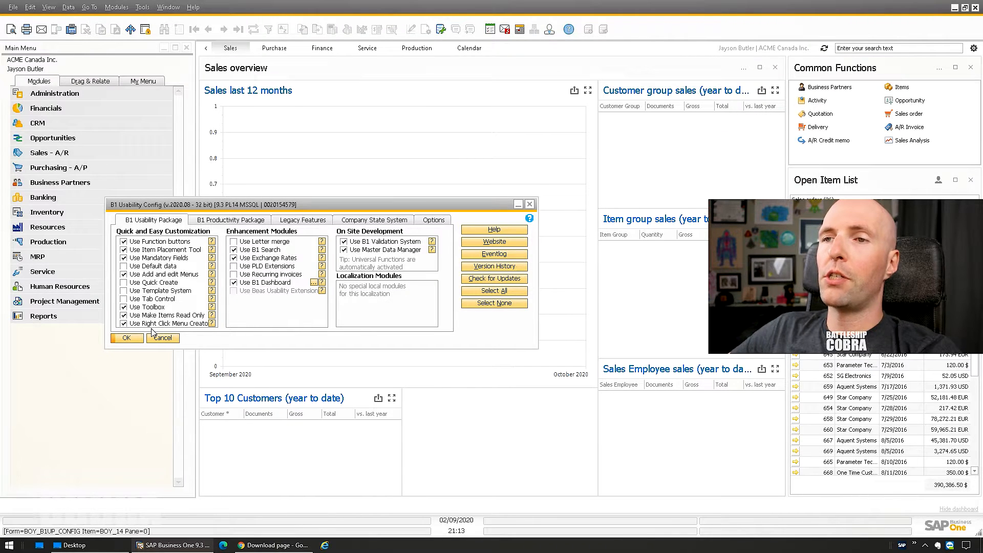
left_click(131, 338)
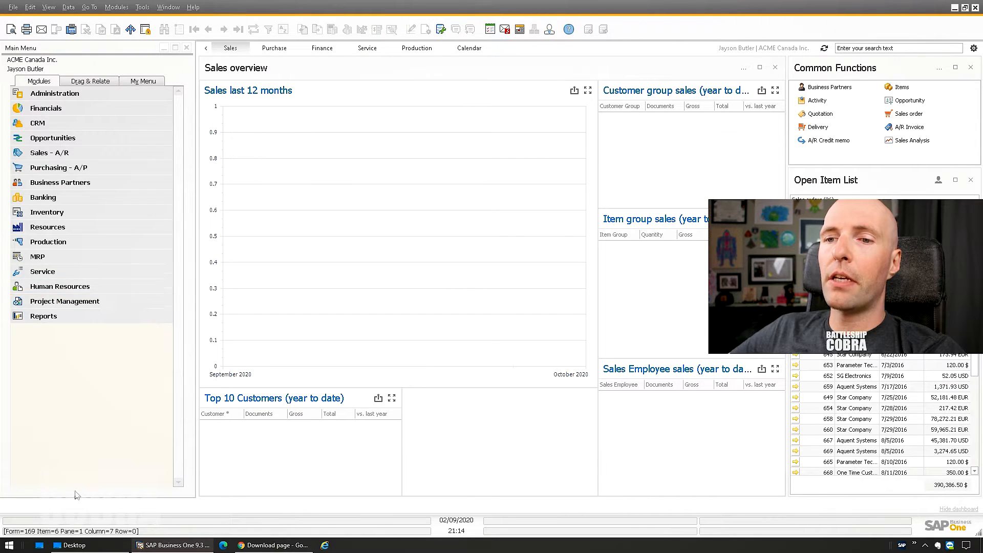
- Open a new File Explorer window from the Start menu beside the Sales overview dashboard
left_click(8, 547)
left_click(231, 270)
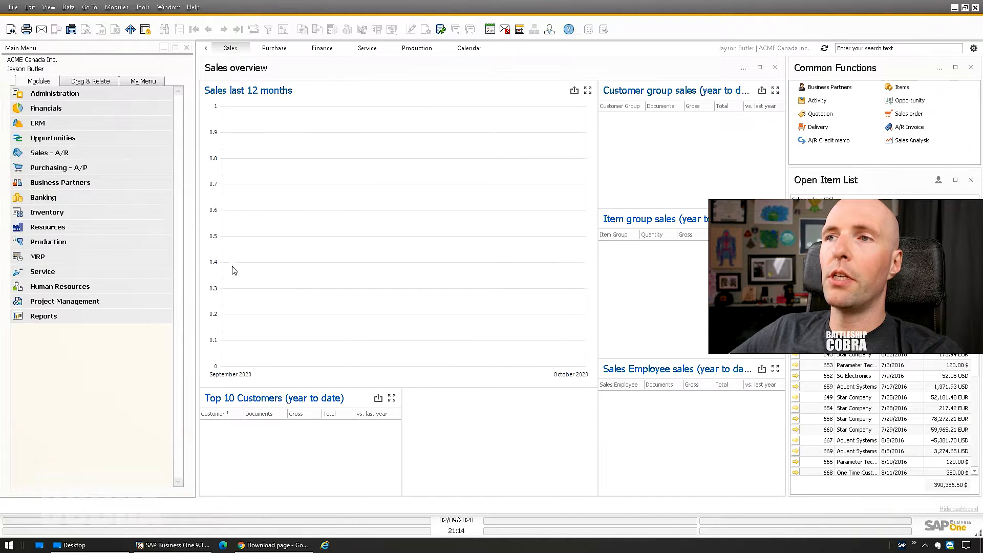
- Browse to C:\Program Files (x86)\SAP\SAP Business One DI API\Conf
double_click(317, 237)
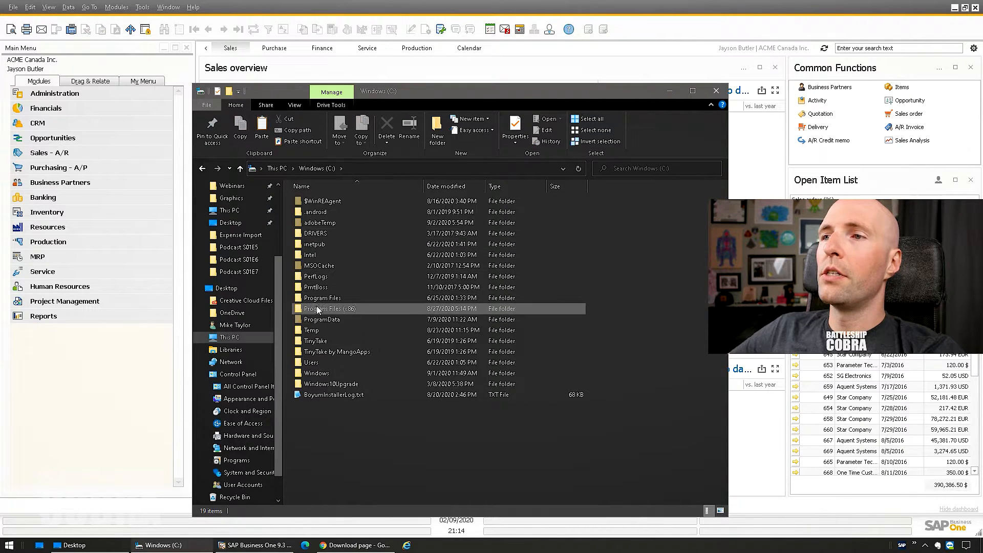
left_click(316, 311)
double_click(317, 313)
scroll(330, 427, "down", 10)
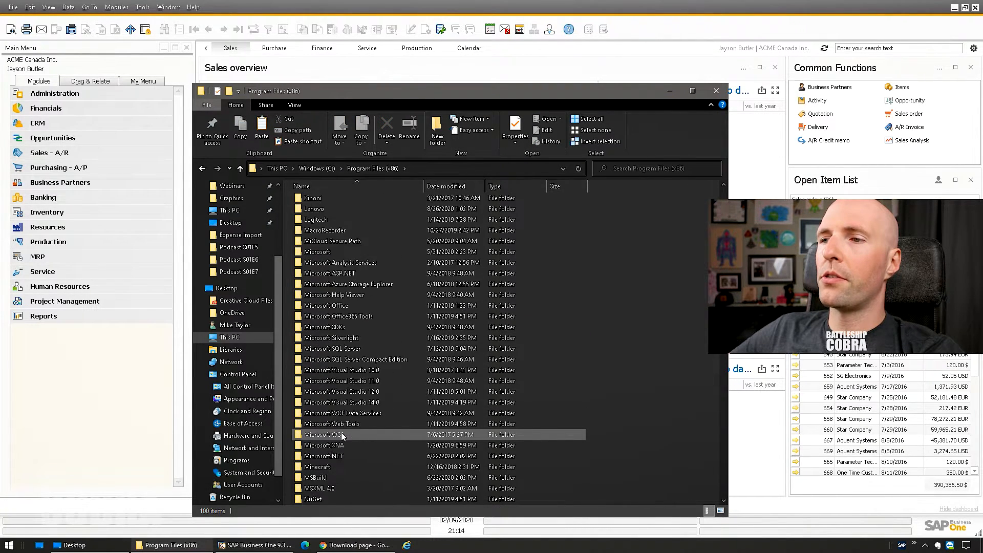
double_click(309, 456)
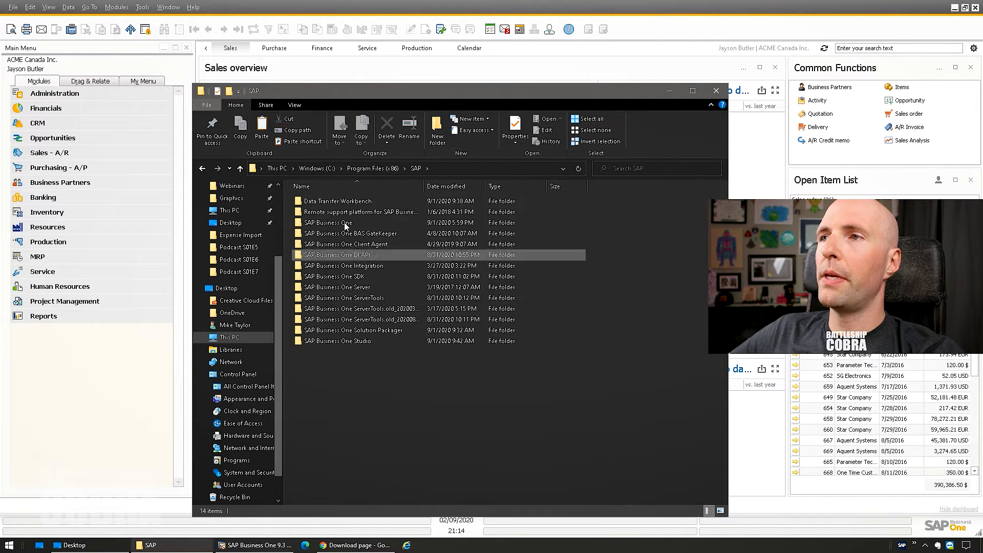
double_click(357, 254)
double_click(317, 202)
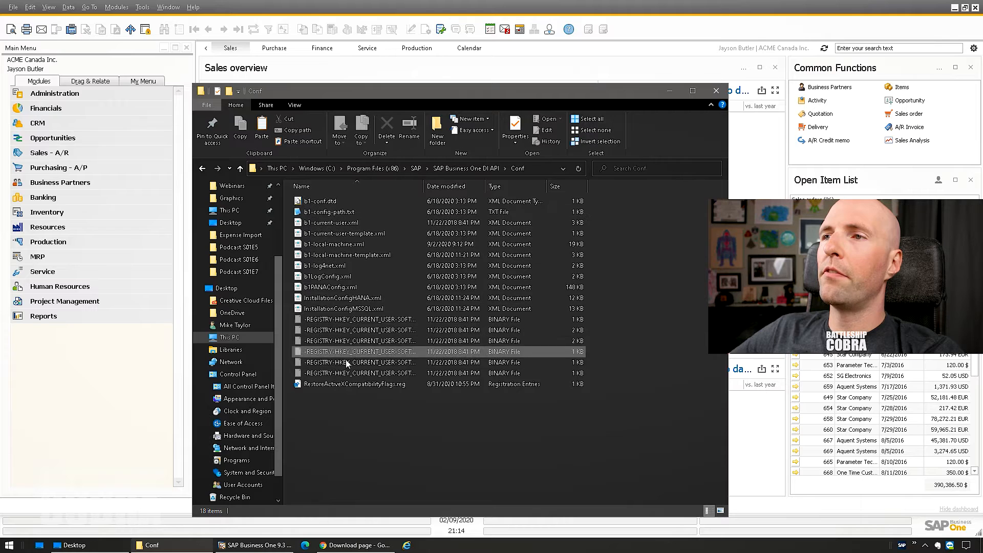
- Open b1-local-machine.xml in Notepad2 and select the license server value on line 12
right_click(331, 243)
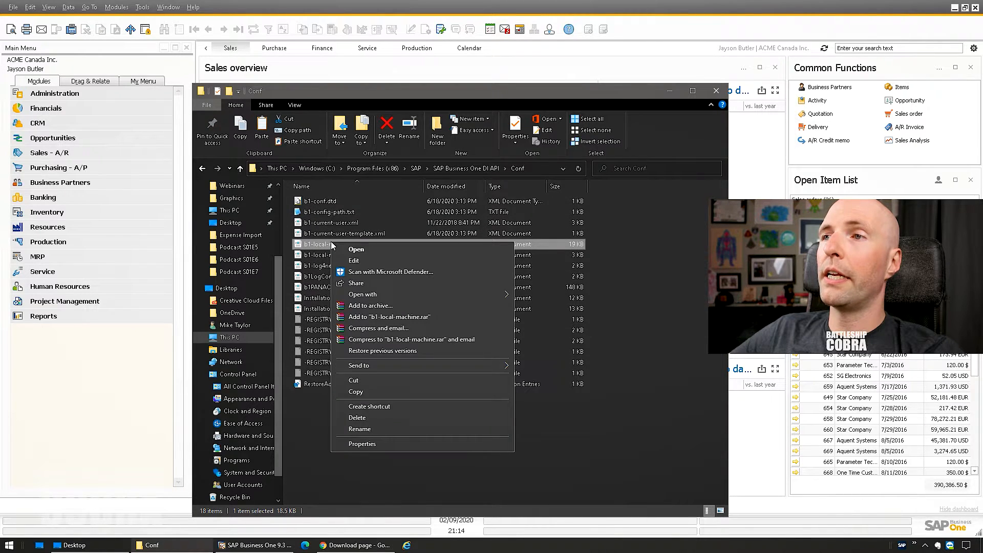
left_click(333, 246)
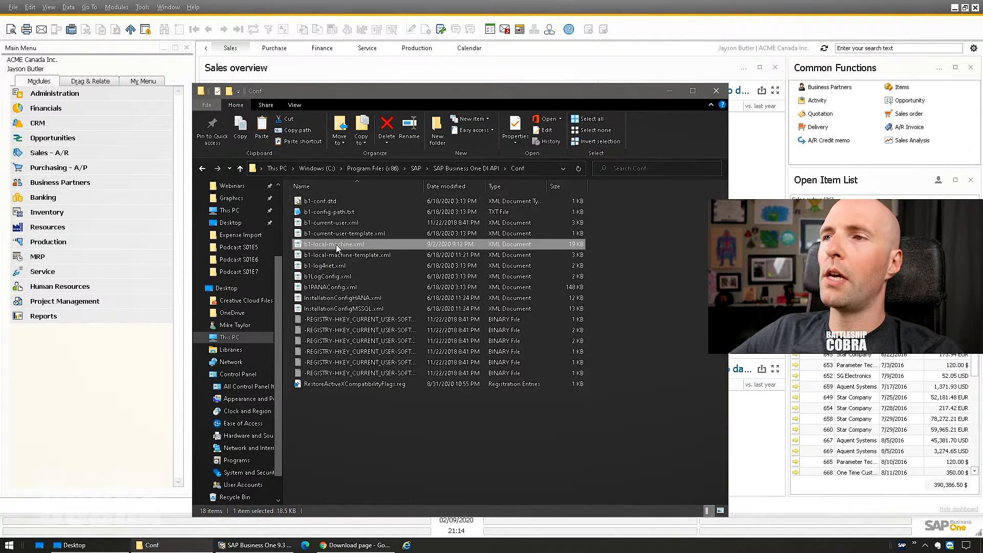
left_click(507, 170)
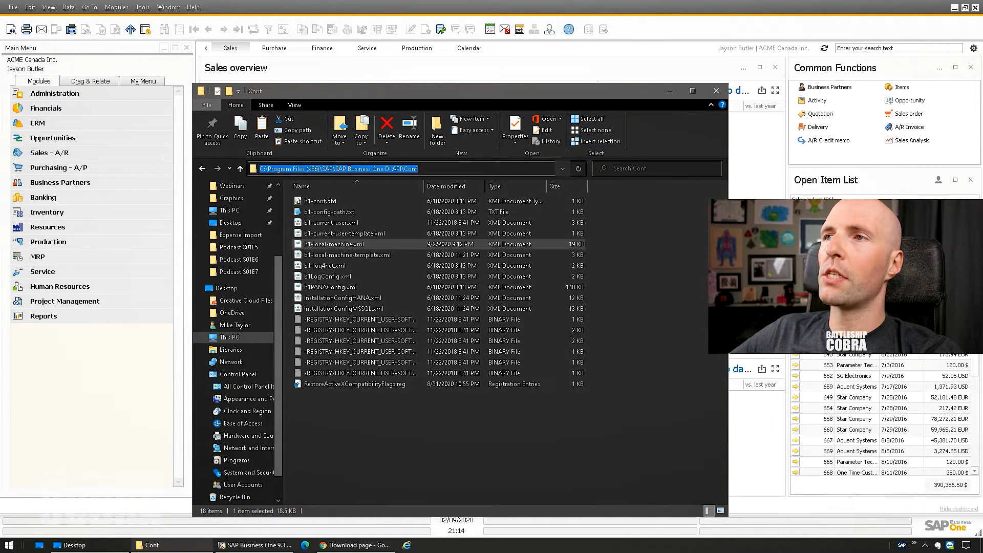
left_click(307, 169)
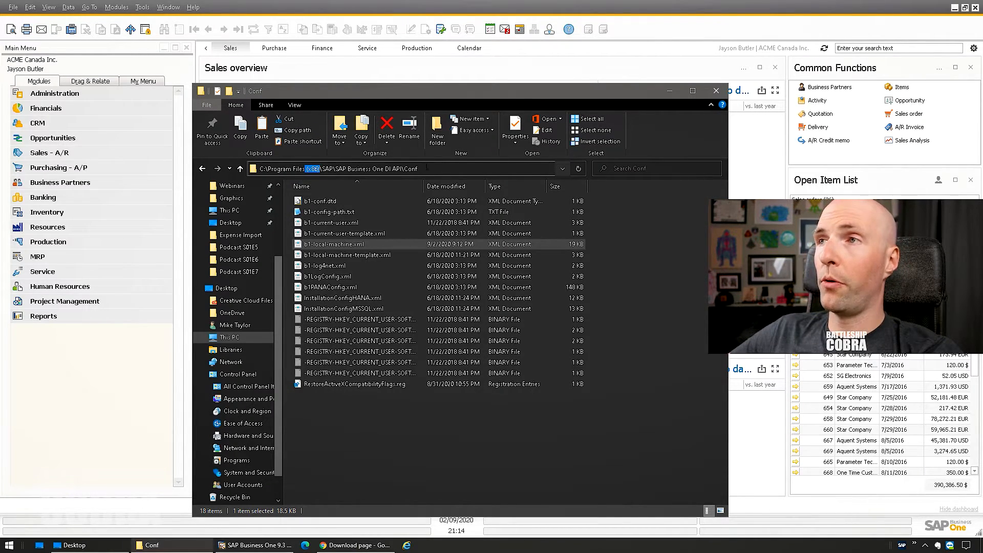
left_click(345, 433)
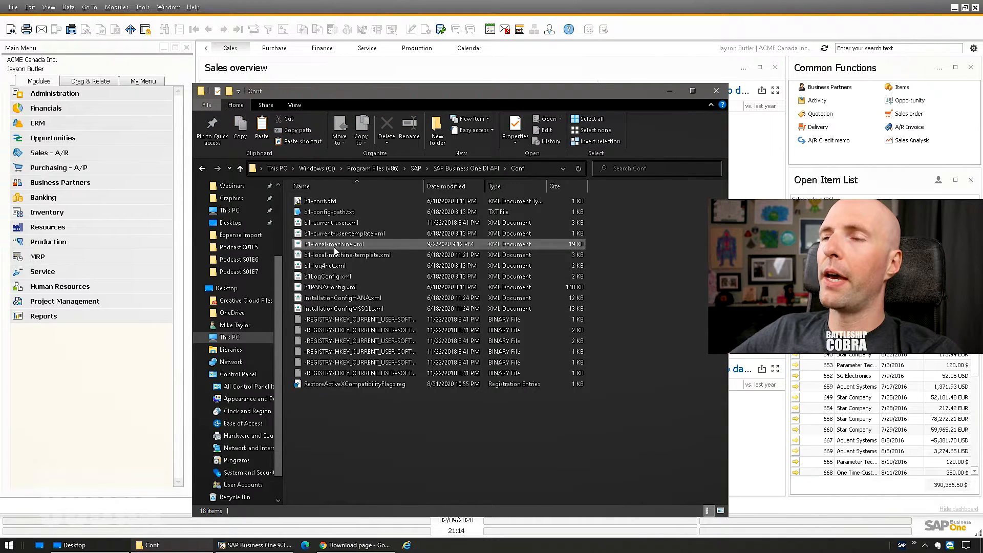
left_click(334, 245)
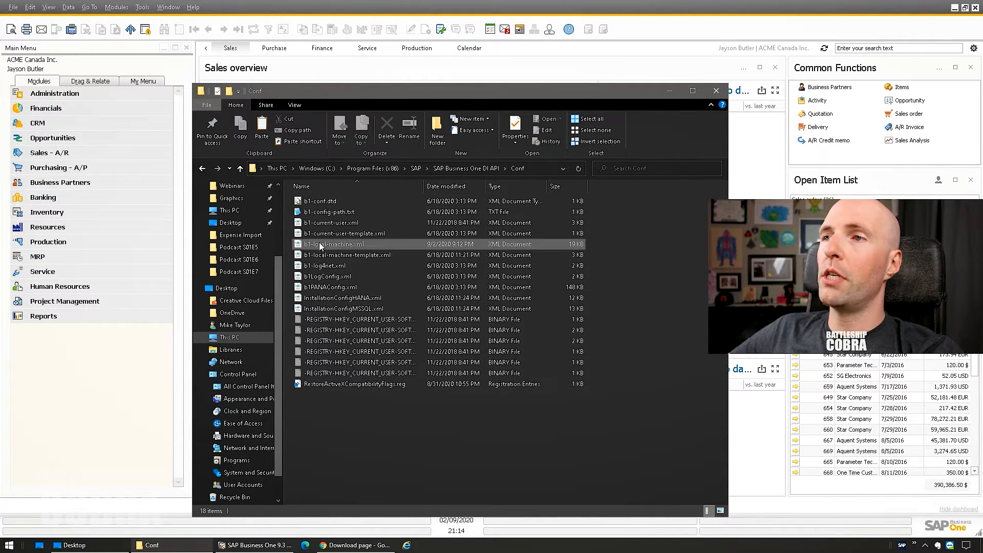
right_click(344, 245)
left_click(366, 262)
left_click_drag(169, 233, 245, 234)
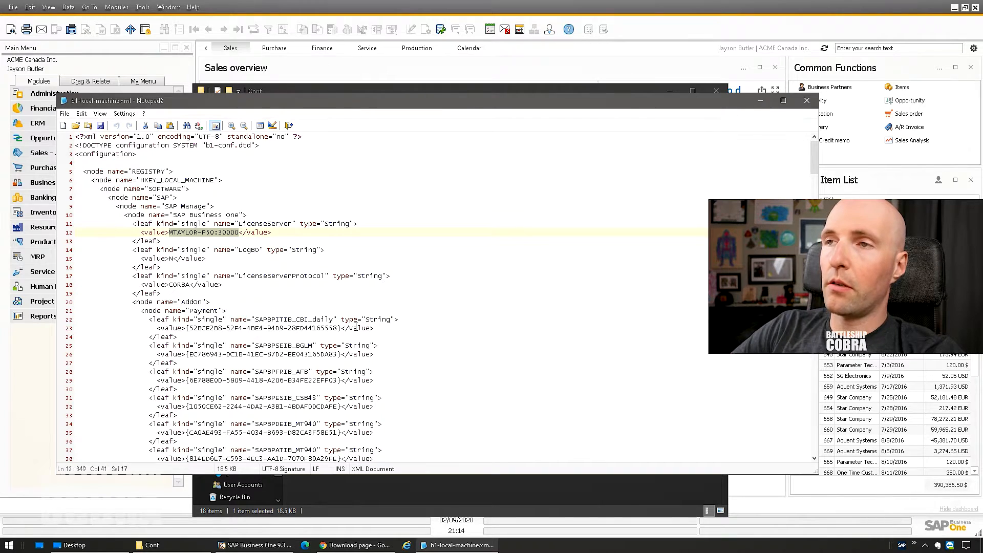
- Set up a replace of localhost with the pasted server name, removing the :30000 port
key("ctrl+h")
key("ctrl+c")
key("BackSpace")
type("localhi")
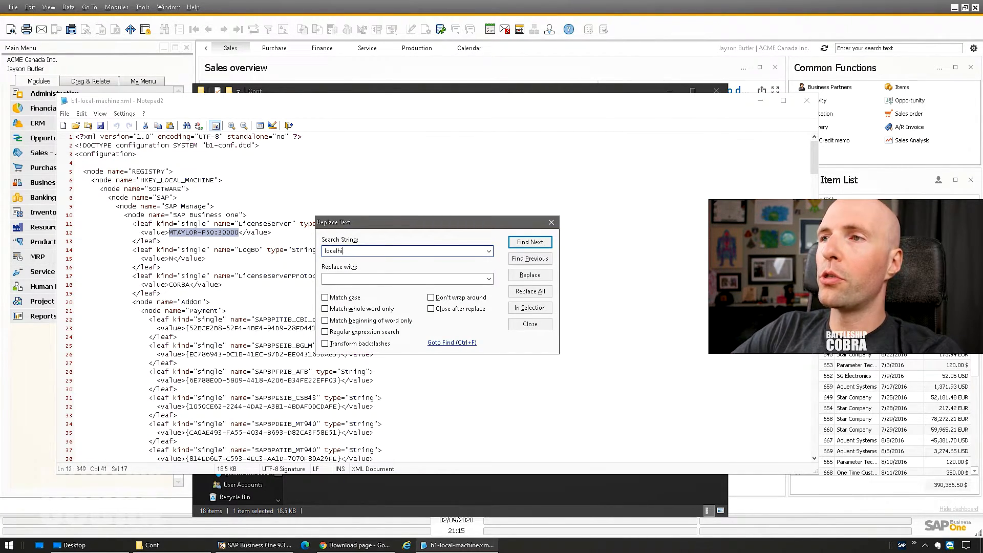
type("osst")
key("Tab")
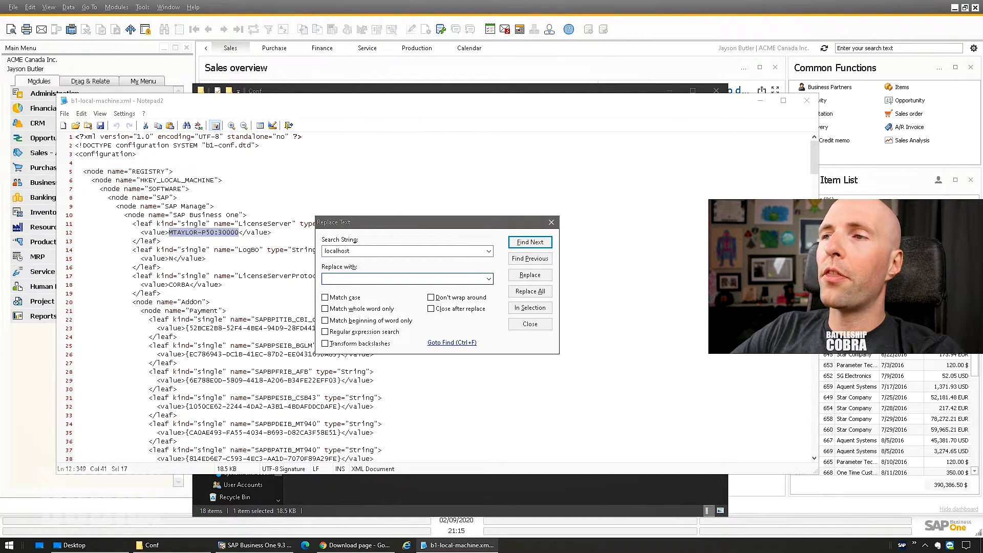
key("ctrl+v")
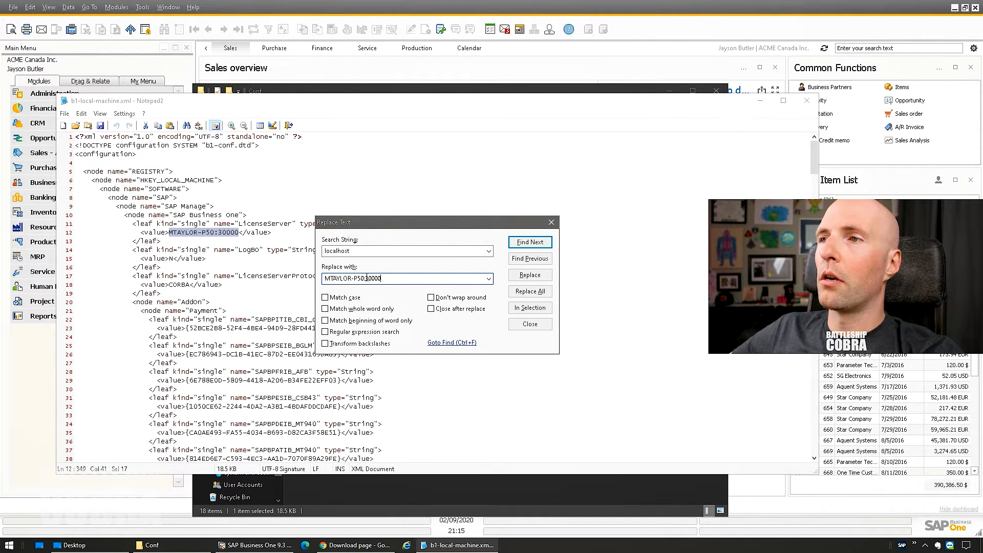
left_click_drag(365, 278, 406, 279)
key("BackSpace")
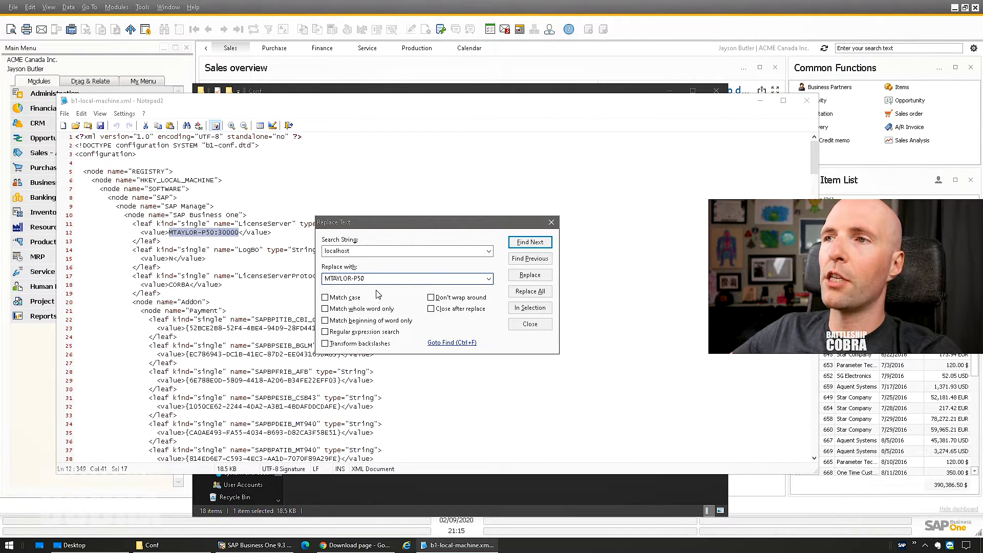
left_click_drag(366, 252, 277, 253)
key("Tab")
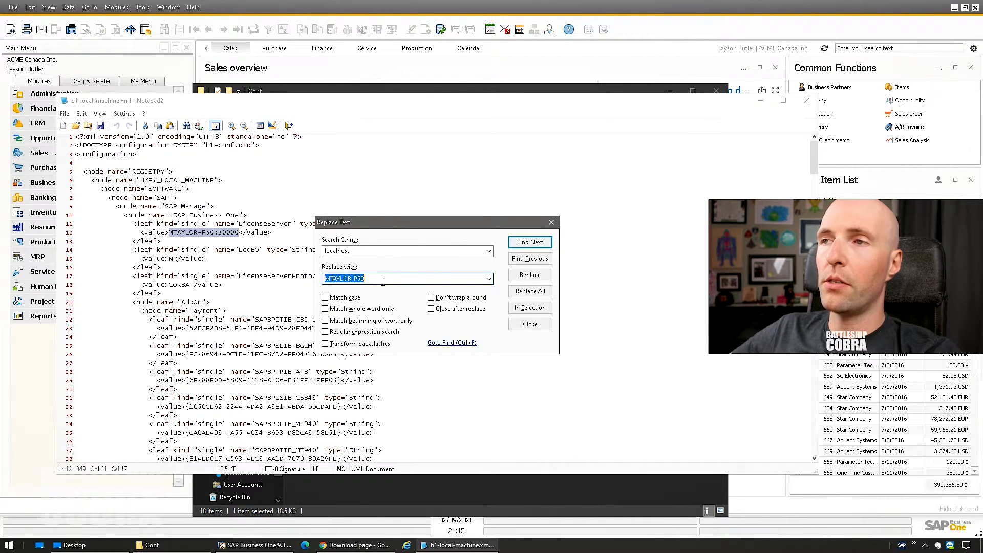
- Verify the server name in SAP Business One's Choose Company window, then return to Notepad2
left_click(118, 8)
mouse_move(139, 22)
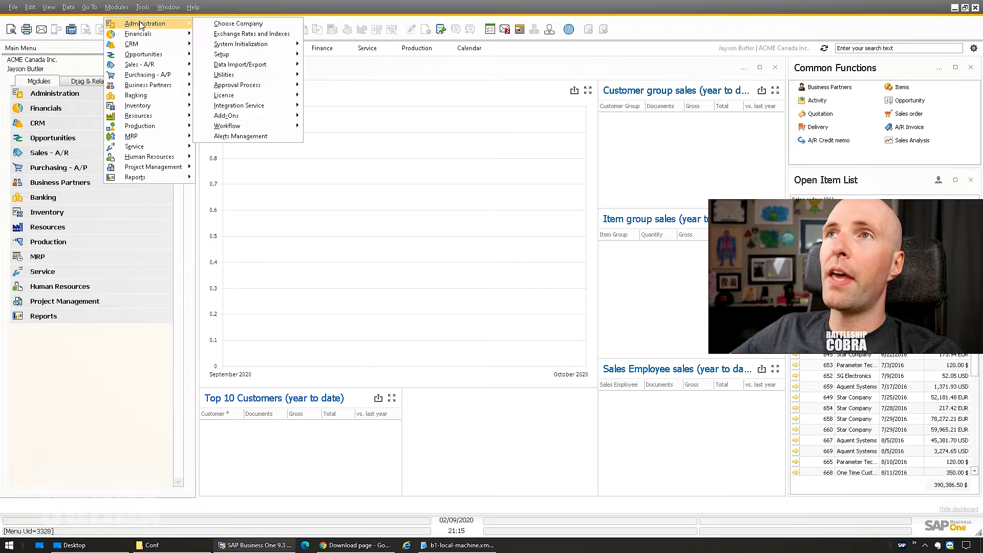
left_click(229, 23)
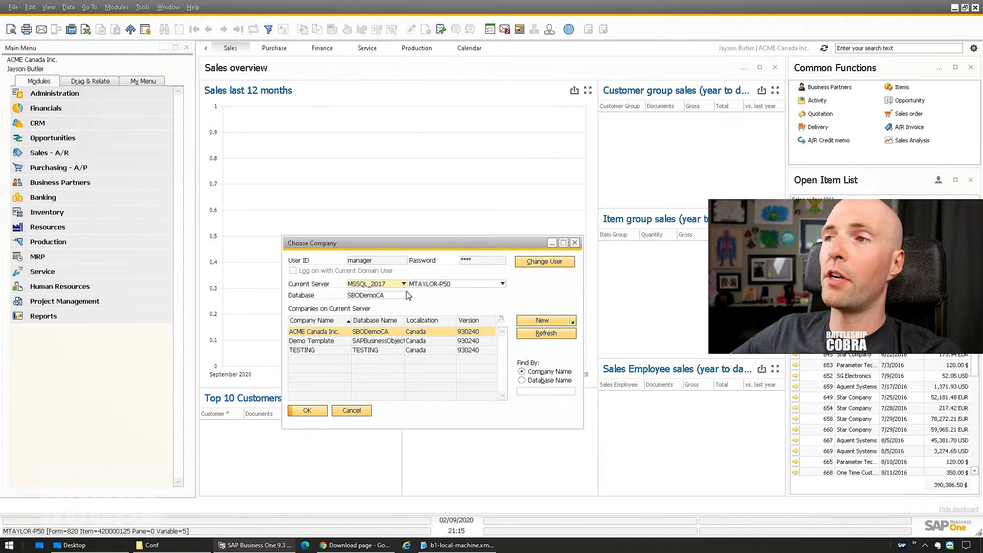
left_click(457, 545)
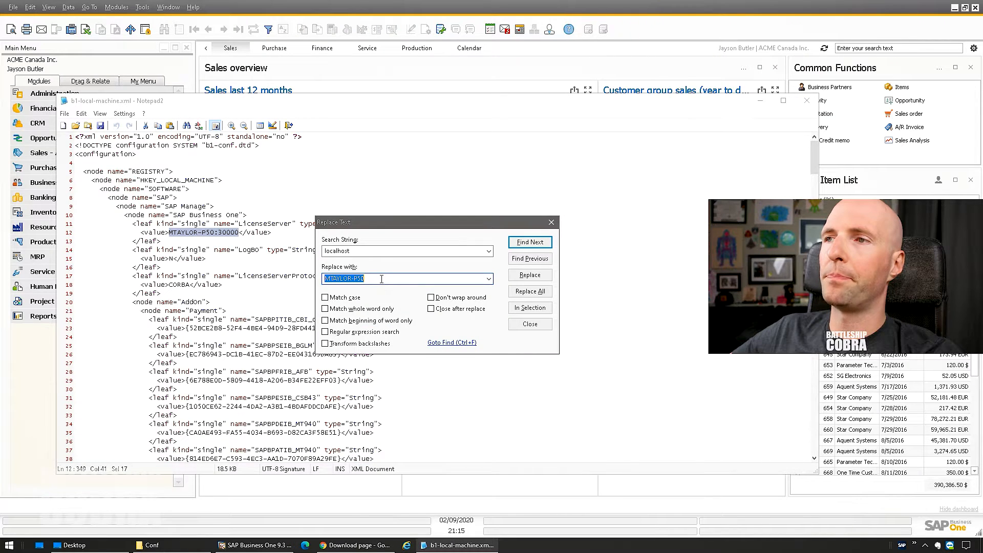
- Close the find-and-replace box and place the cursor at the end of line 14
left_click(551, 223)
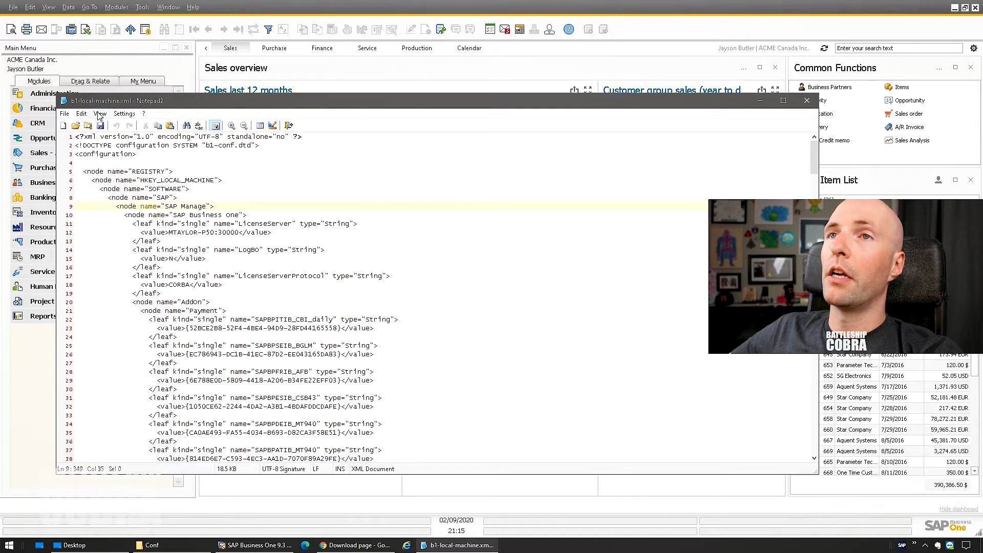
left_click(65, 114)
left_click(73, 162)
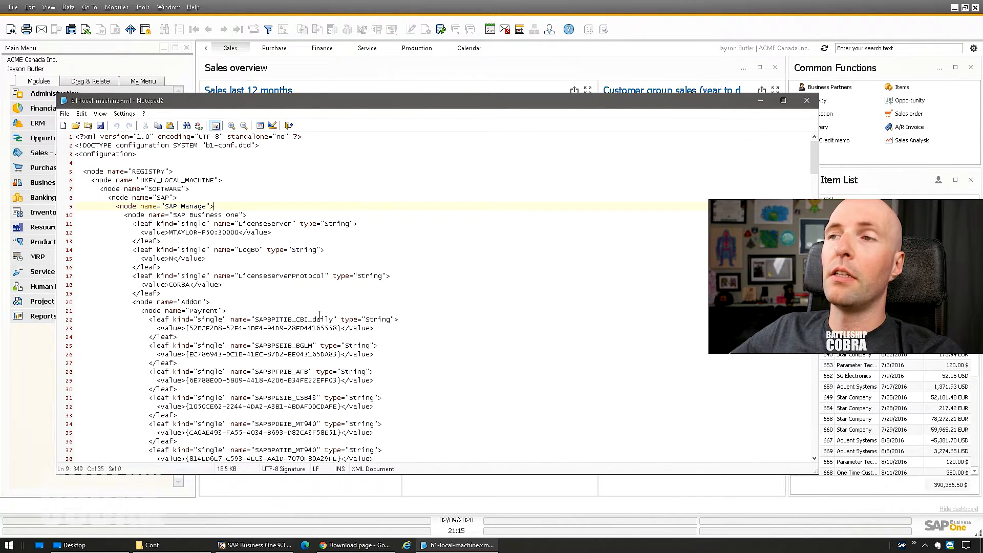
left_click(393, 250)
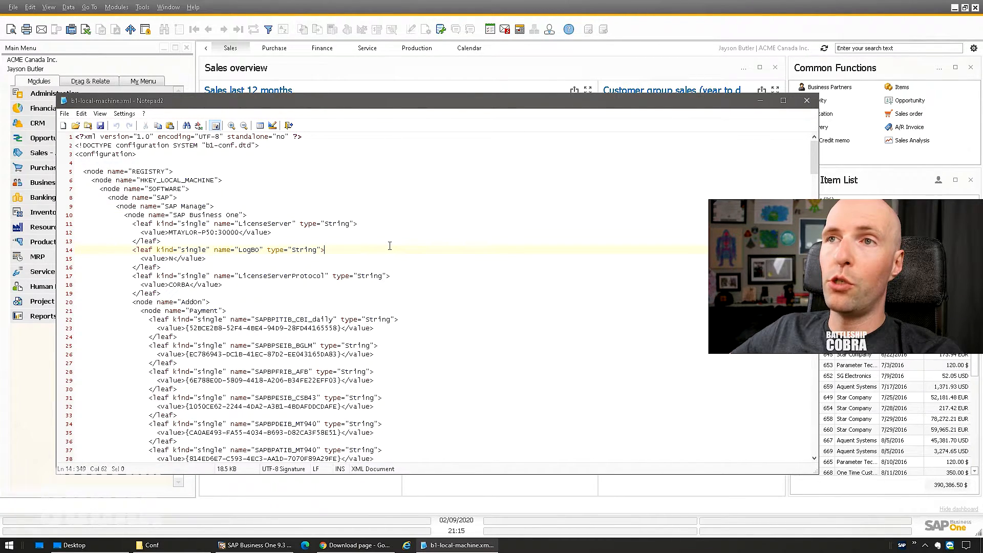
- Save a copy of b1-local-machine.xml to the Desktop, close Notepad2, and show the Desktop folder
left_click(64, 113)
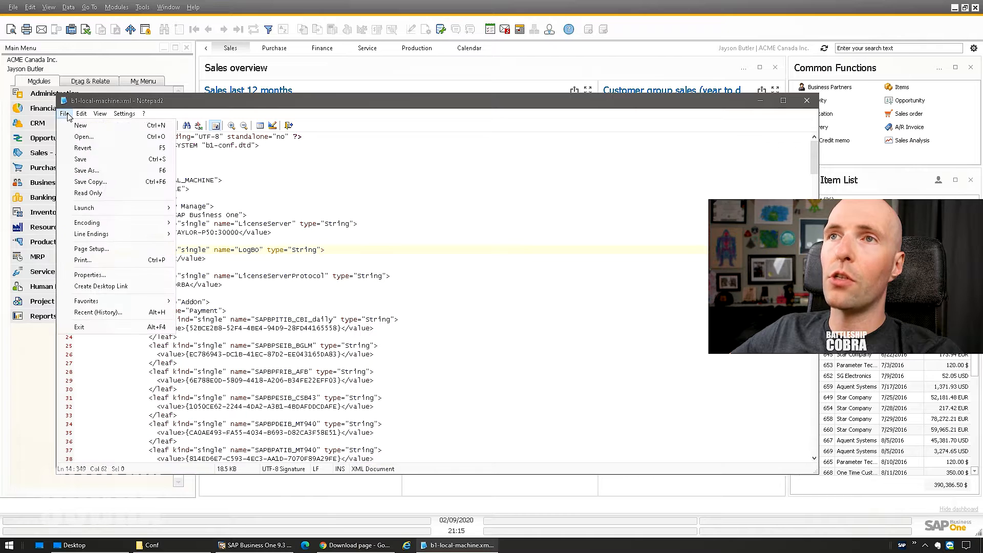
left_click(89, 172)
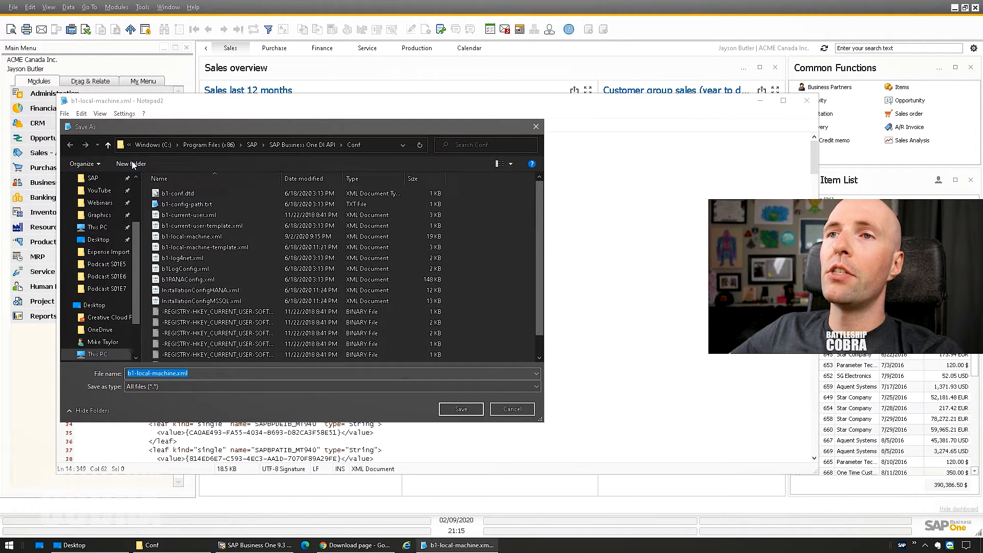
left_click(98, 239)
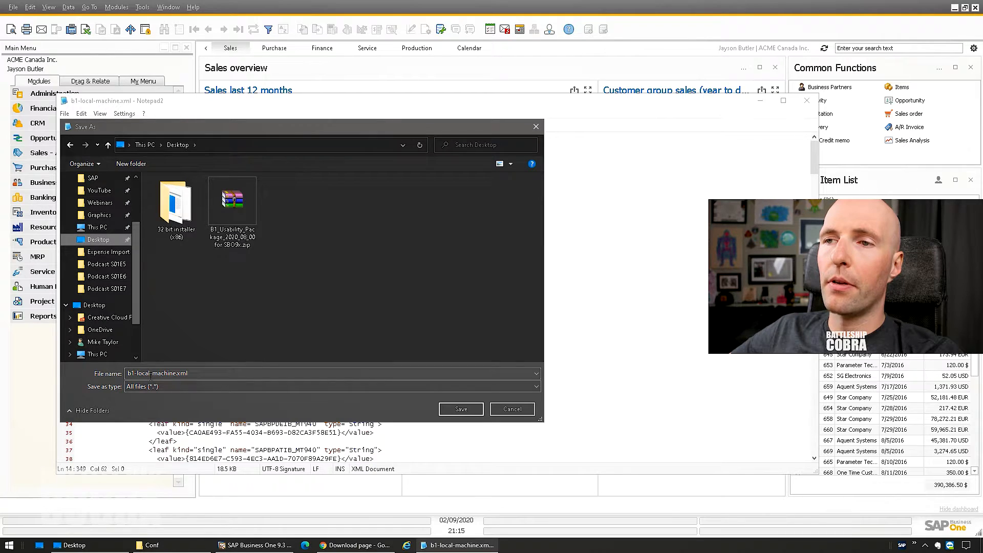
left_click(460, 408)
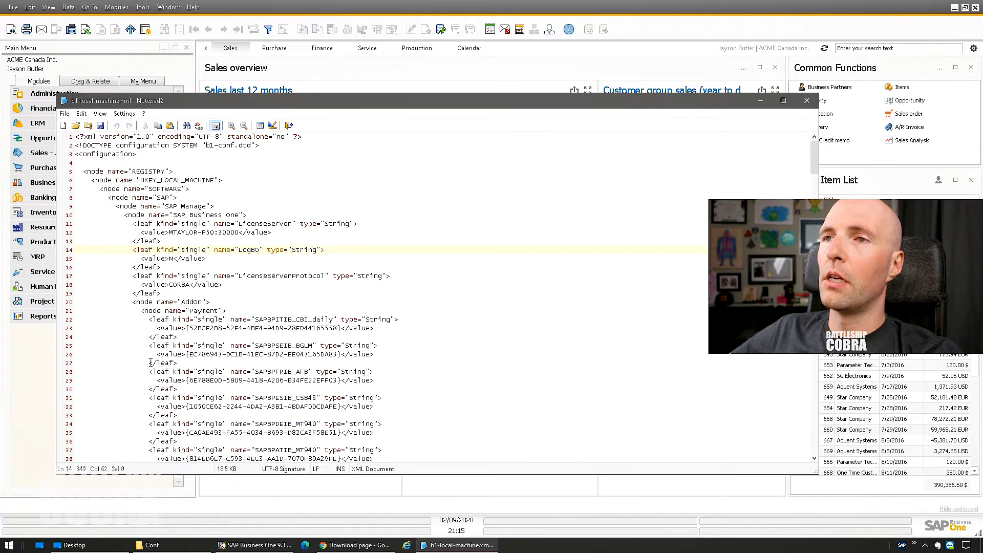
double_click(63, 104)
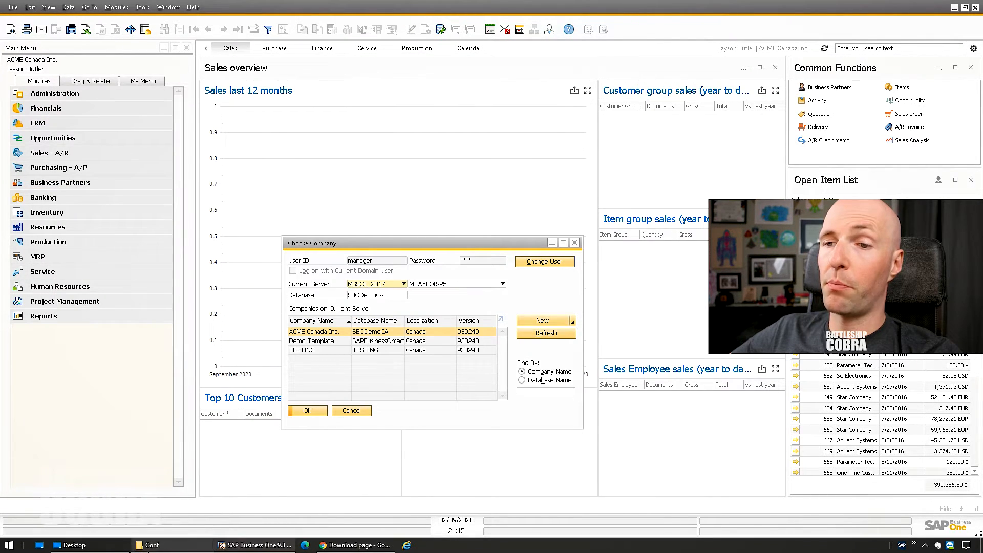
left_click(109, 545)
- Move the edited b1-local-machine.xml from the Desktop into the Conf folder, overwriting the original
left_click(162, 547)
left_click_drag(337, 97, 440, 97)
left_click_drag(291, 79, 169, 61)
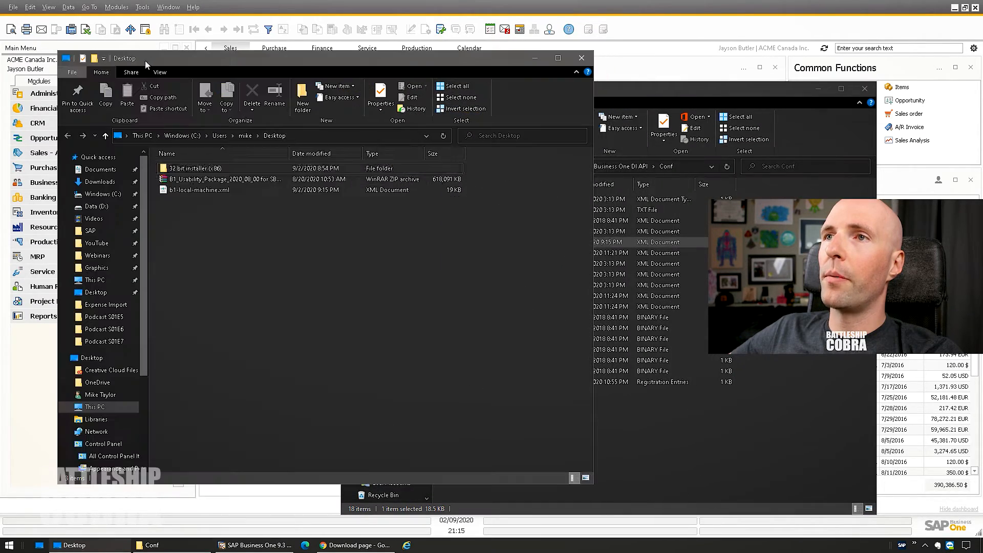
right_click(193, 190)
left_click_drag(192, 191, 622, 437)
left_click(649, 478)
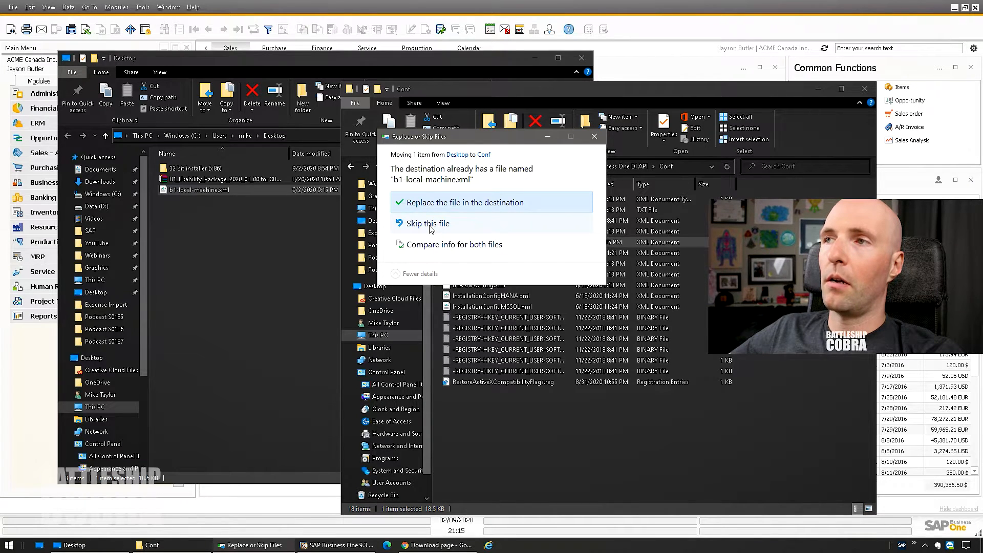
left_click(428, 204)
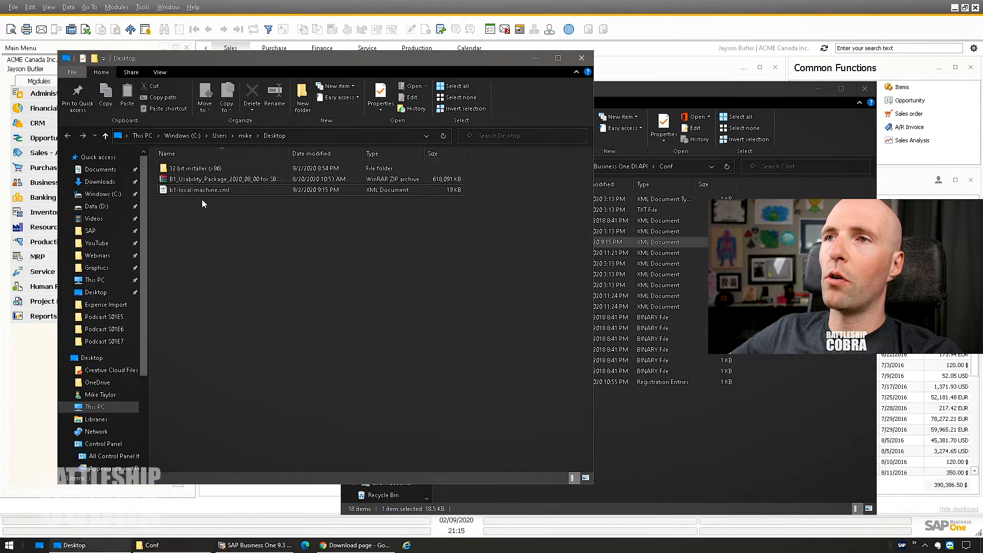
- Close the Conf folder window and bring SAP Business One back to the front
left_click(213, 262)
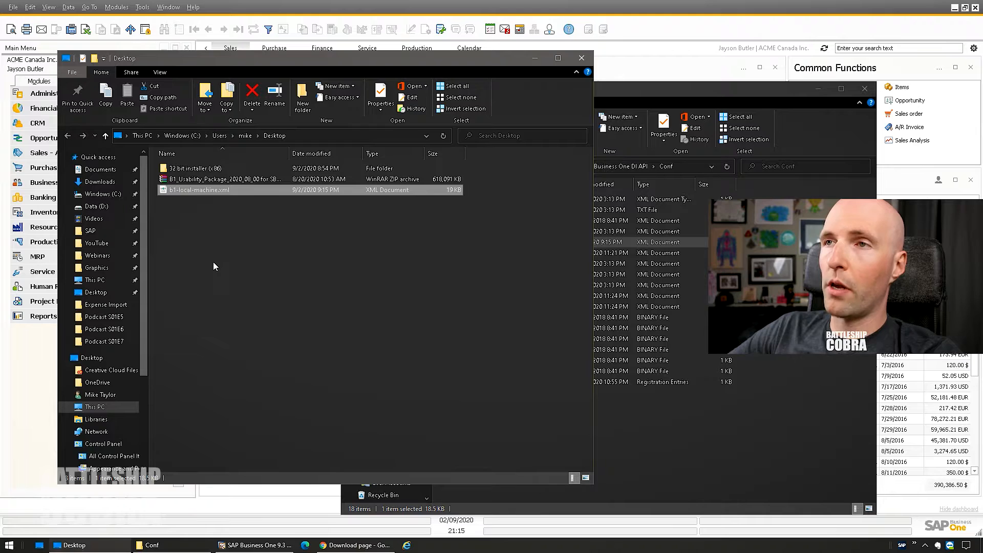
left_click_drag(644, 90, 400, 71)
left_click(613, 68)
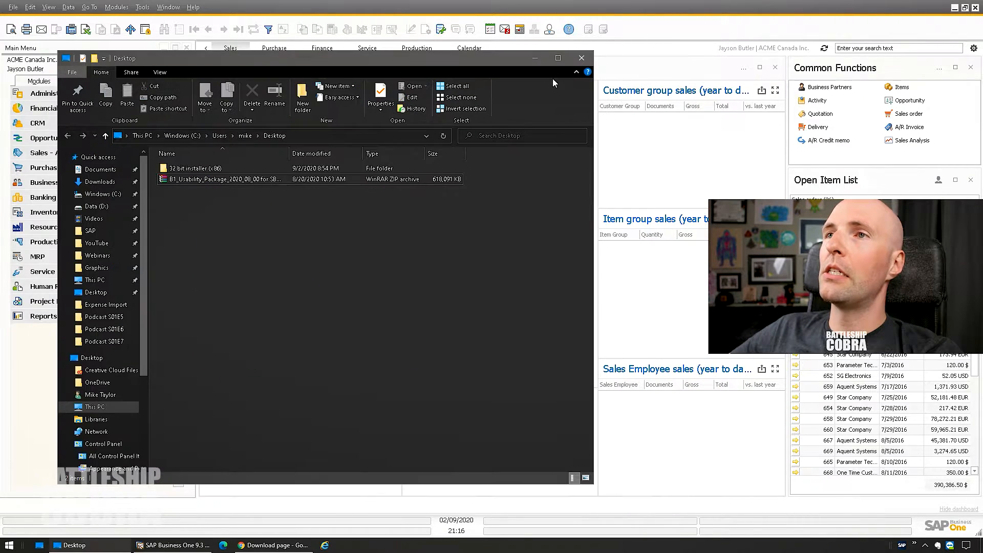
left_click(402, 8)
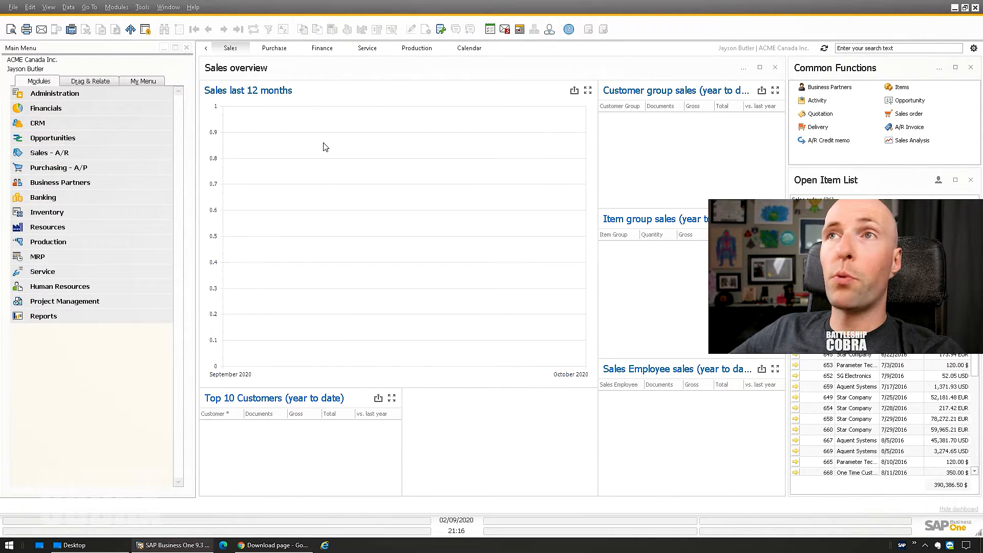
- In B1 Usability Config, tick Use B1 Print and Delivery on the Productivity Package tab, update, and accept the database change
left_click(117, 7)
mouse_move(145, 23)
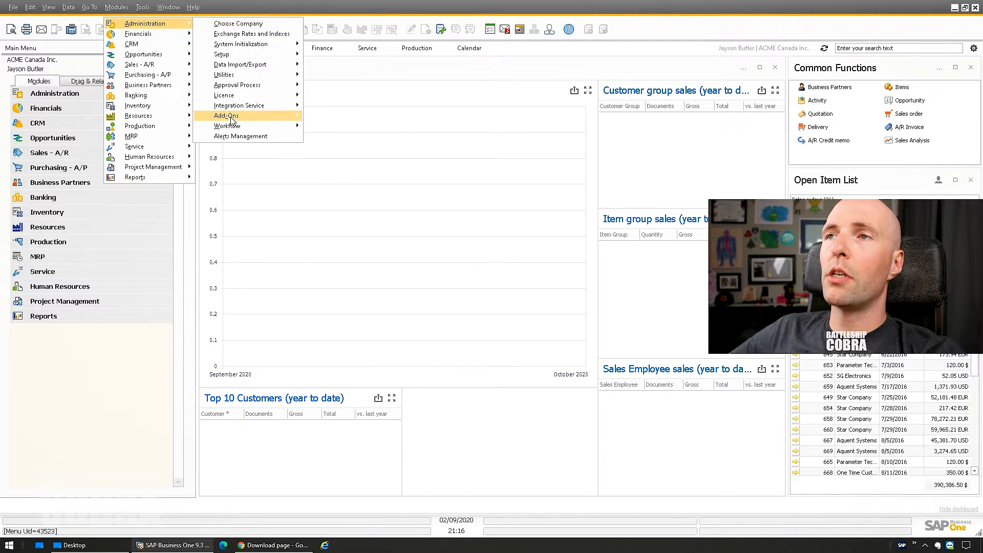
mouse_move(226, 116)
mouse_move(349, 147)
left_click(435, 147)
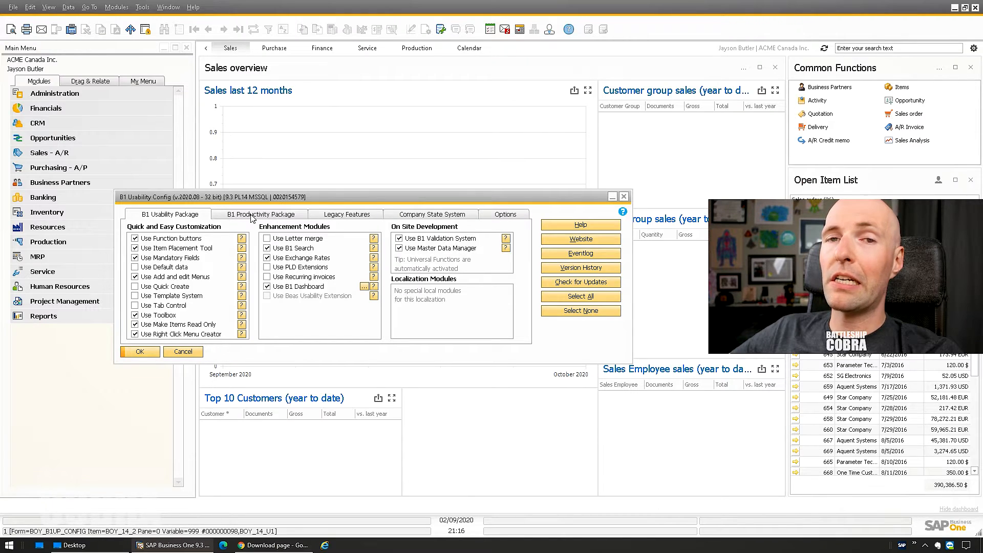
left_click(251, 216)
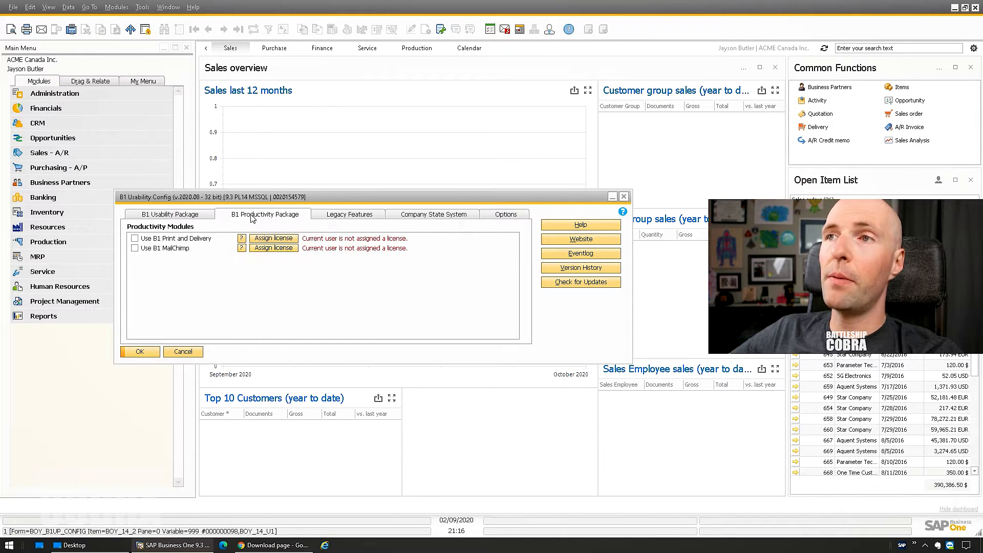
left_click(162, 240)
left_click(138, 351)
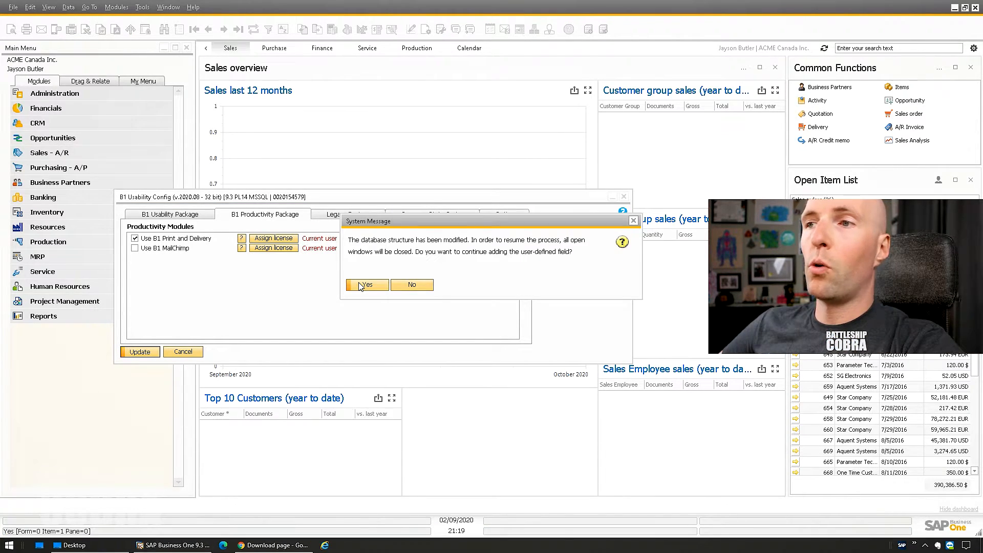
left_click(368, 286)
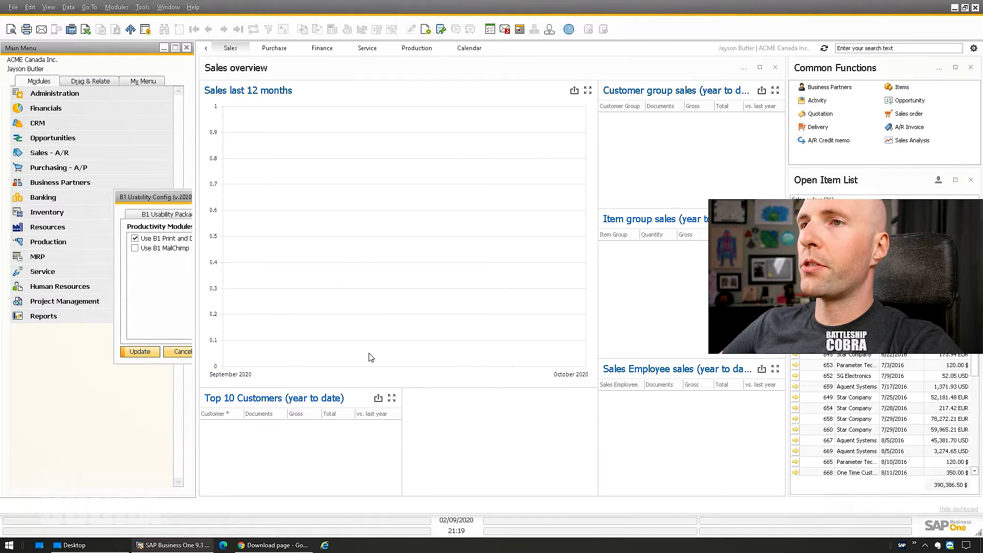
- Acknowledge the restart notice and exit SAP Business One
left_click(374, 287)
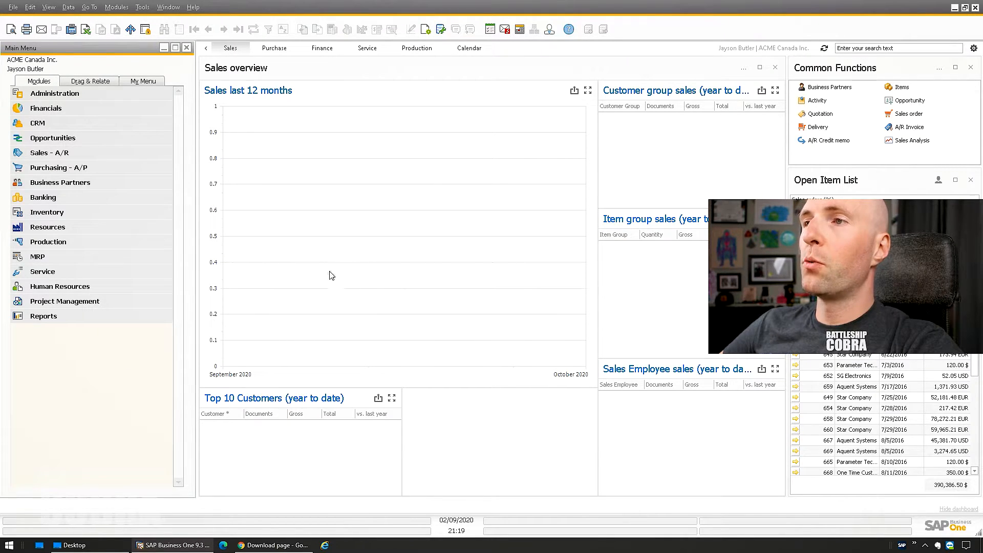
left_click(13, 9)
left_click(32, 153)
left_click(378, 285)
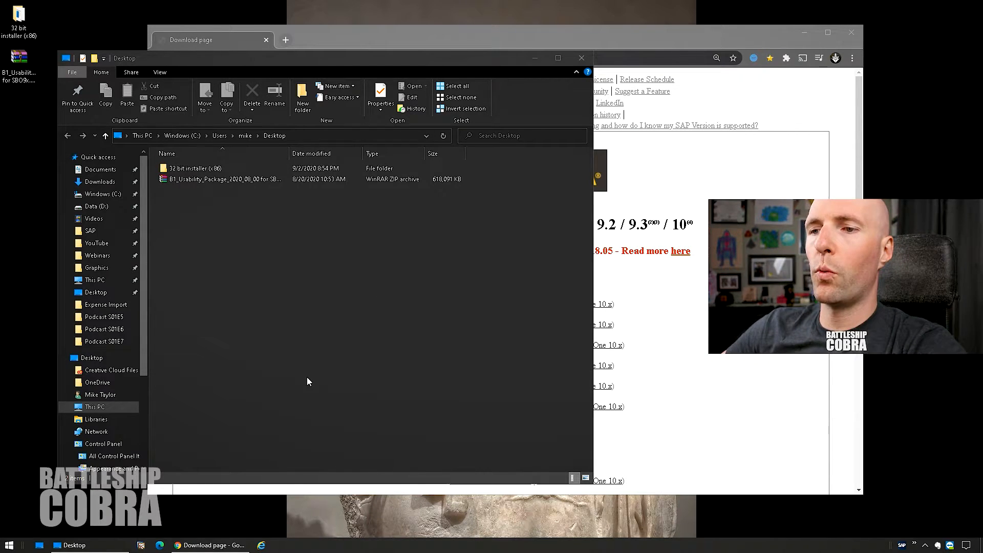
- Relaunch the SAP Business One client as administrator and sign back into ACME Canada Inc
right_click(141, 546)
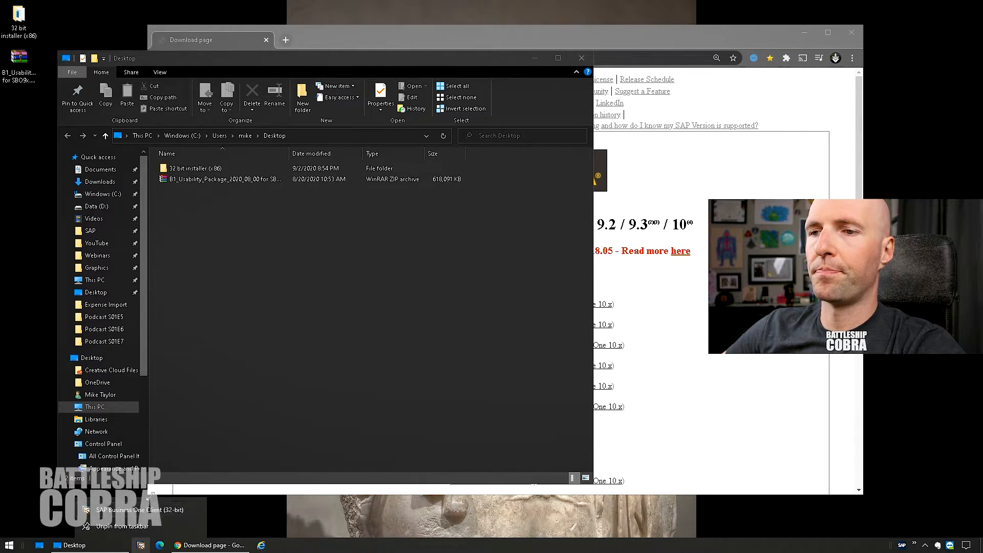
right_click(141, 511)
left_click(165, 454)
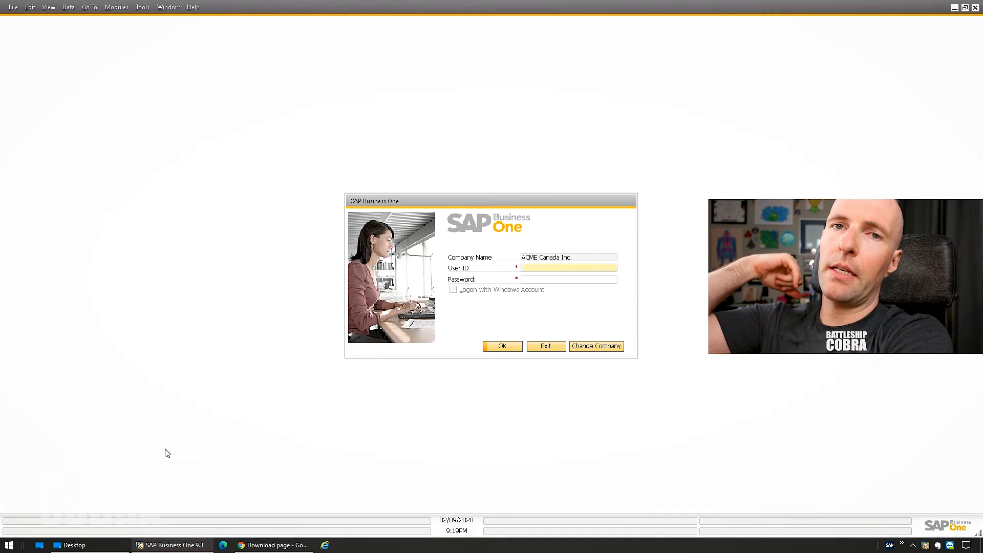
type("manager")
key("Tab")
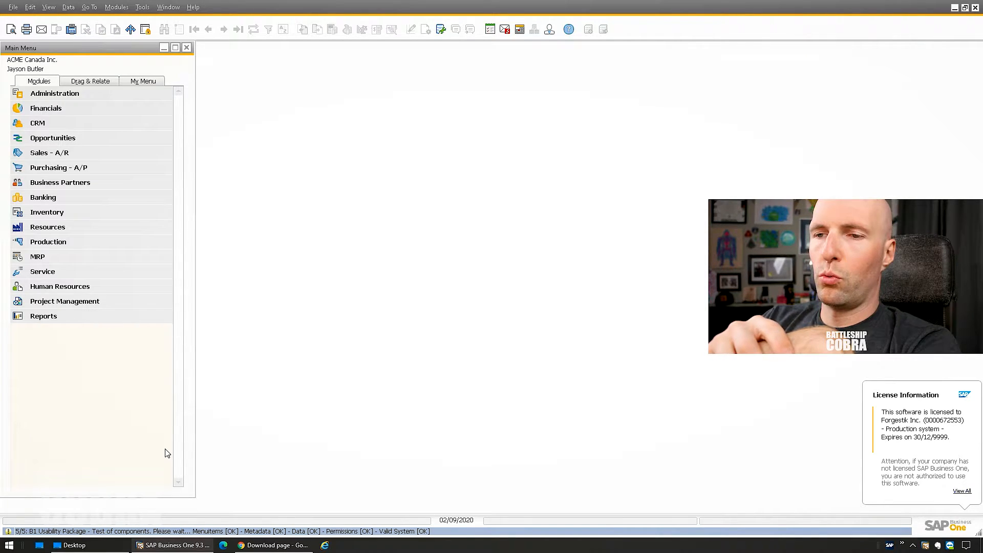
left_click(117, 7)
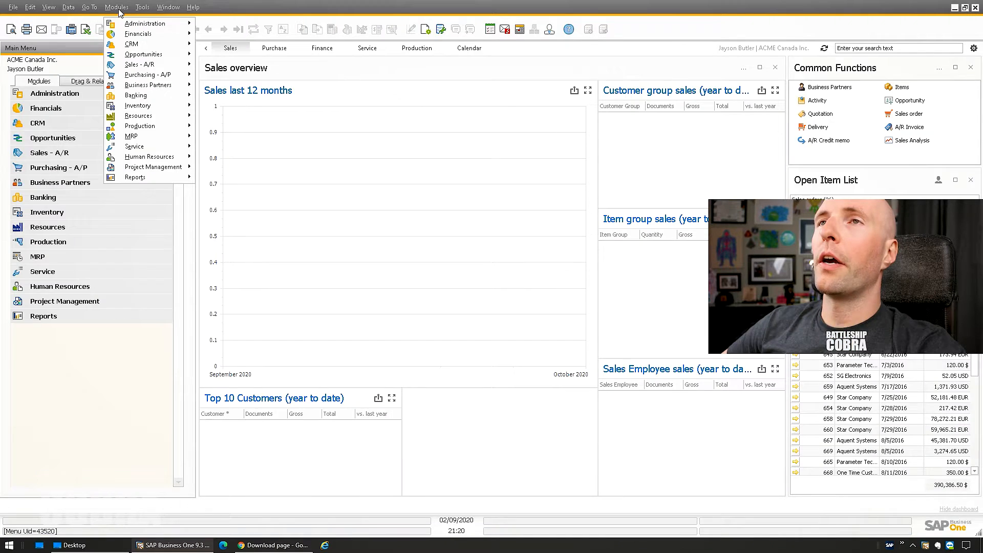
- In add-on License Administration, give the manager user a B1 Print and Delivery license and save it
mouse_move(148, 23)
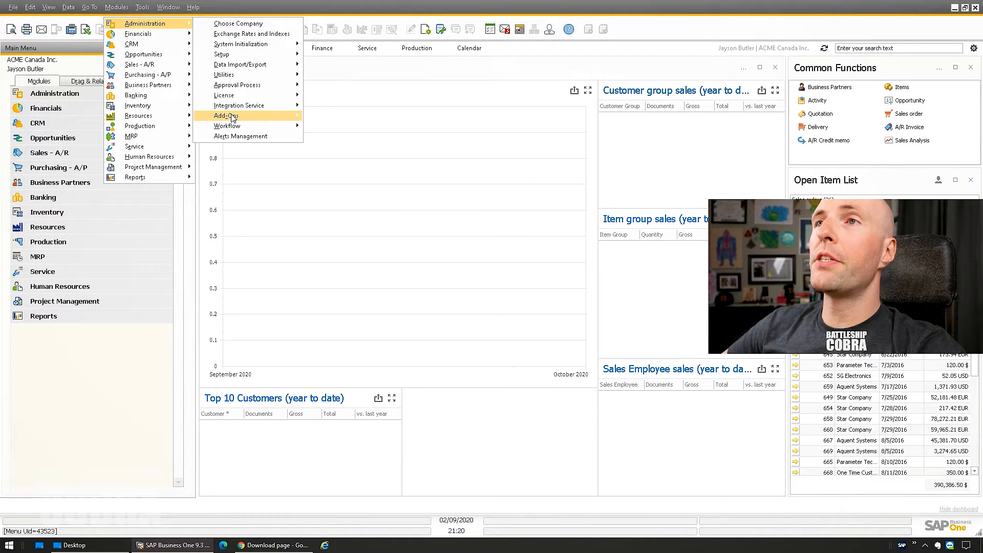
mouse_move(233, 117)
mouse_move(348, 147)
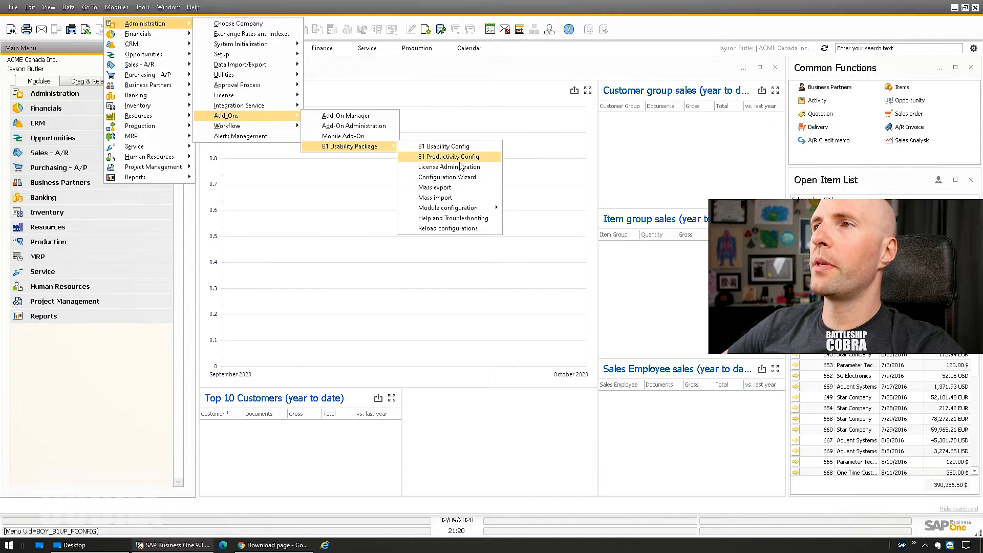
left_click(453, 167)
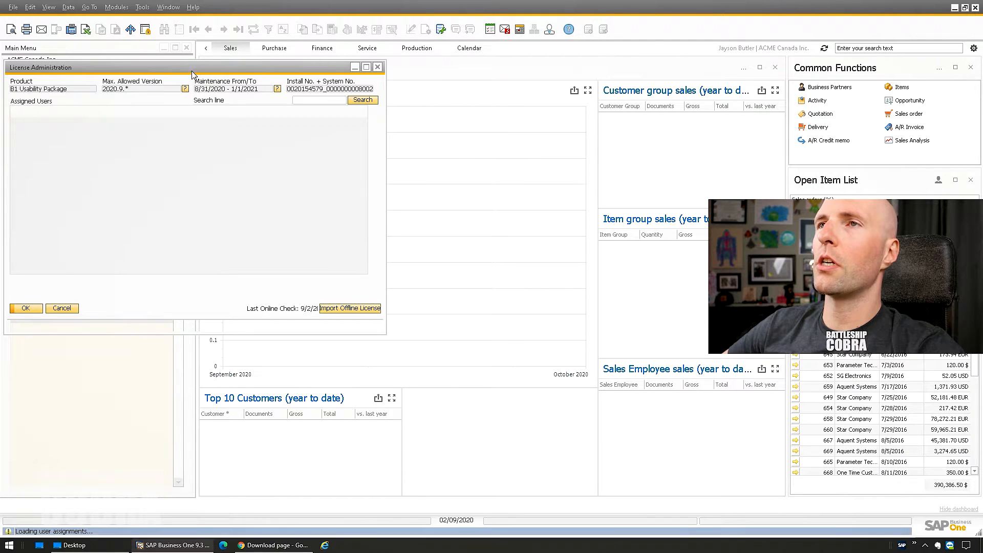
scroll(206, 223, "down", 5)
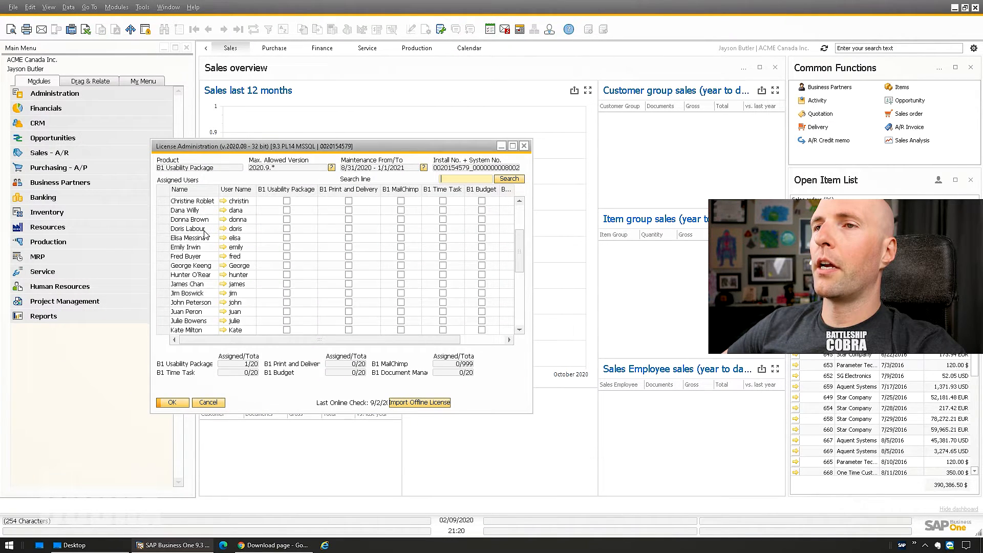
scroll(206, 222, "down", 7)
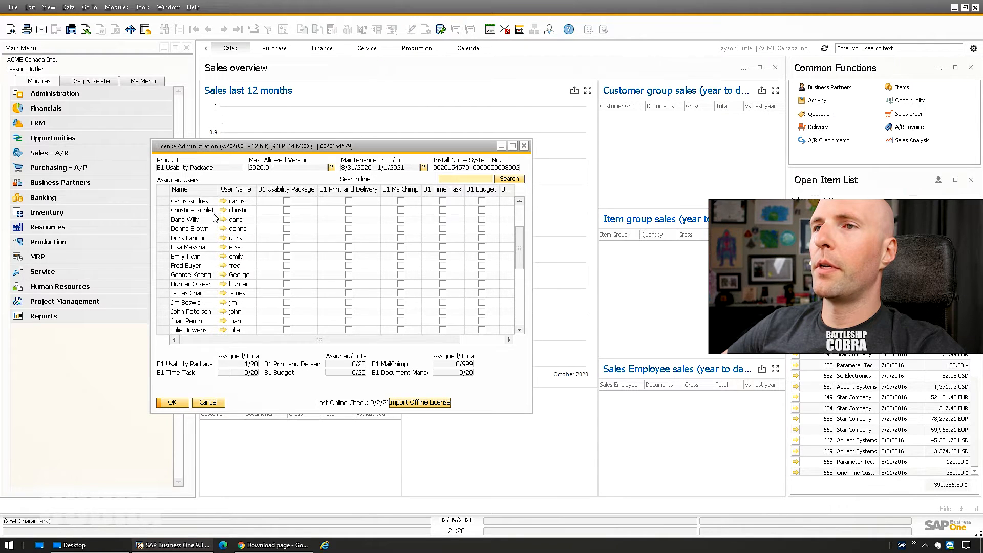
scroll(213, 266, "down", 7)
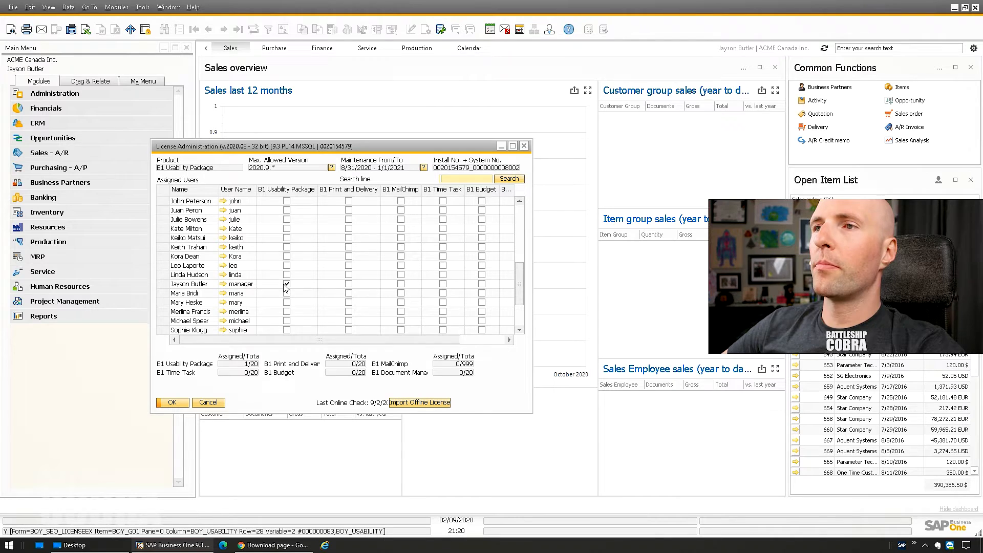
left_click(348, 284)
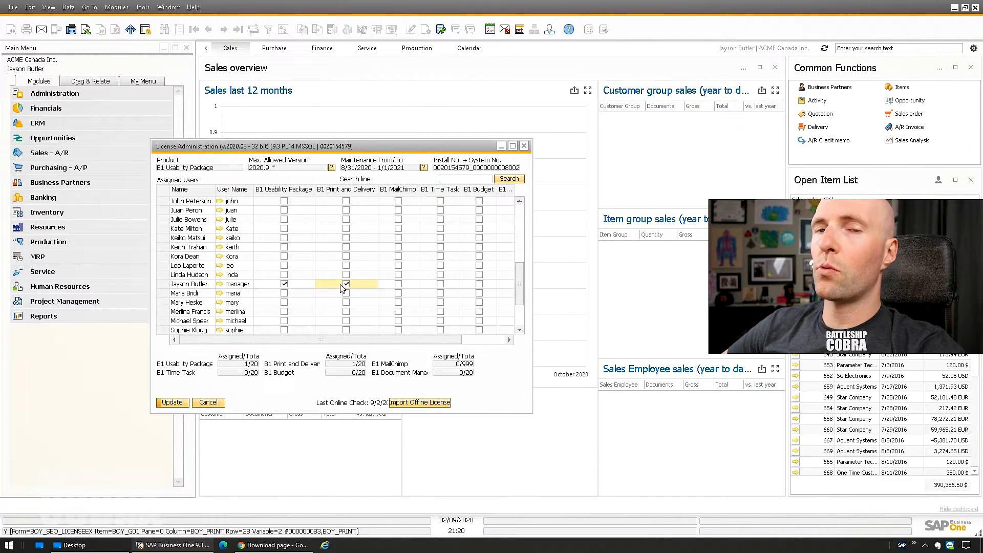
left_click_drag(393, 340, 441, 342)
left_click_drag(312, 340, 262, 342)
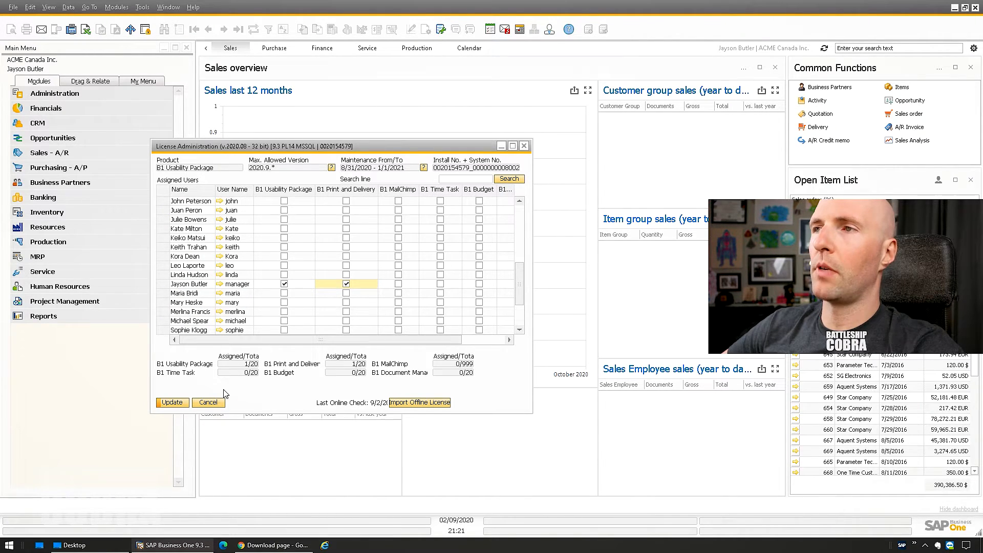
left_click(174, 402)
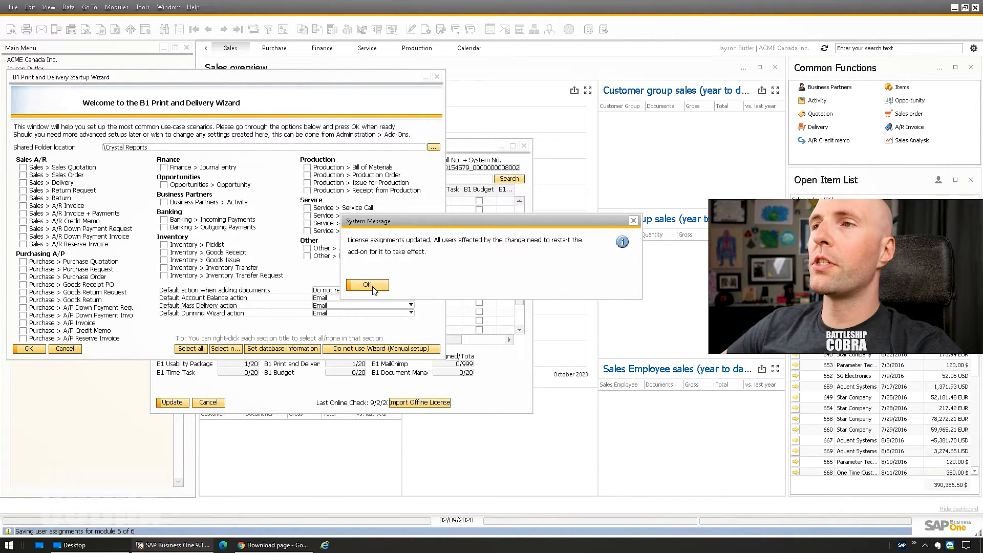
left_click(374, 290)
- Close License Administration and enter the b1_shr network share path in a File Explorer window
left_click(524, 148)
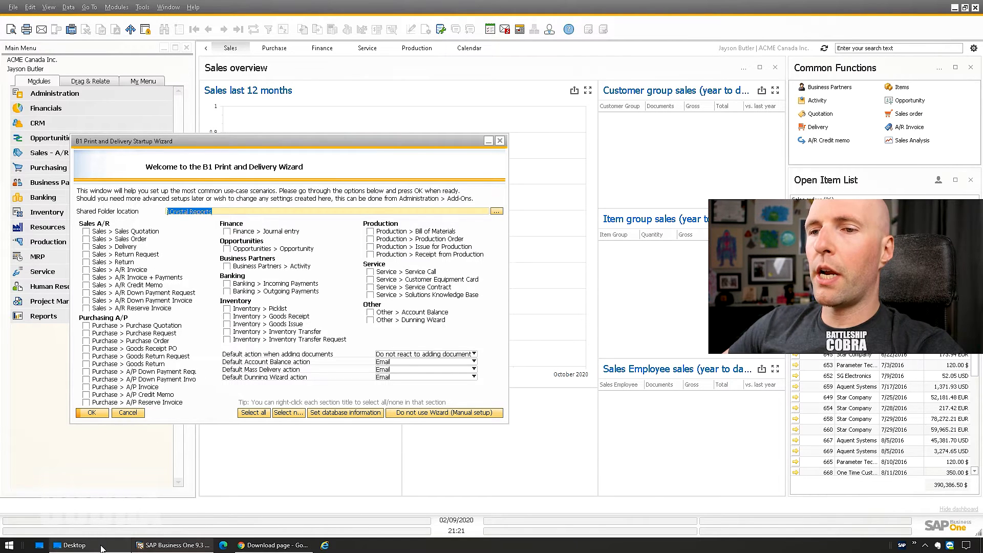
left_click(74, 545)
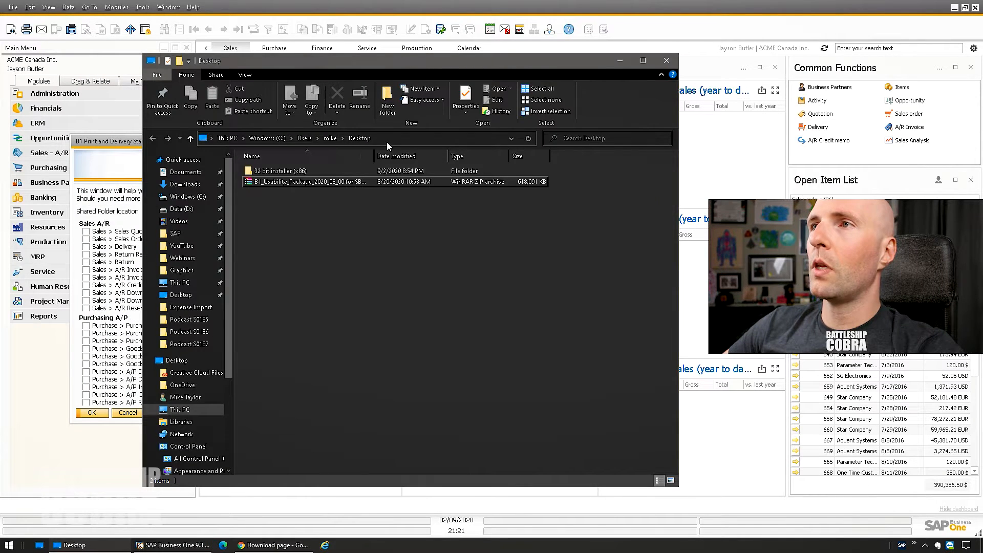
left_click(386, 139)
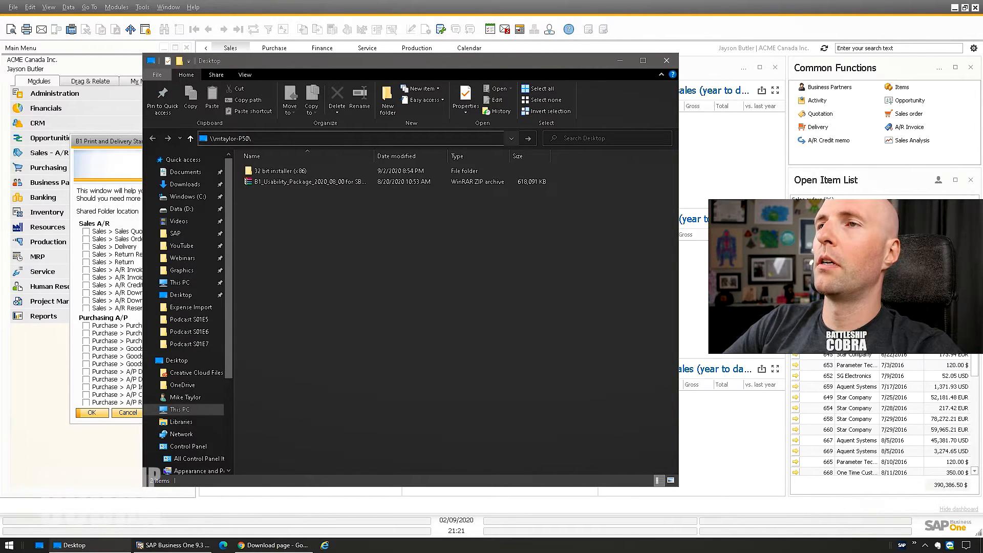
- Go to the b1_shr network share and look inside its Crystal folder
key("Return")
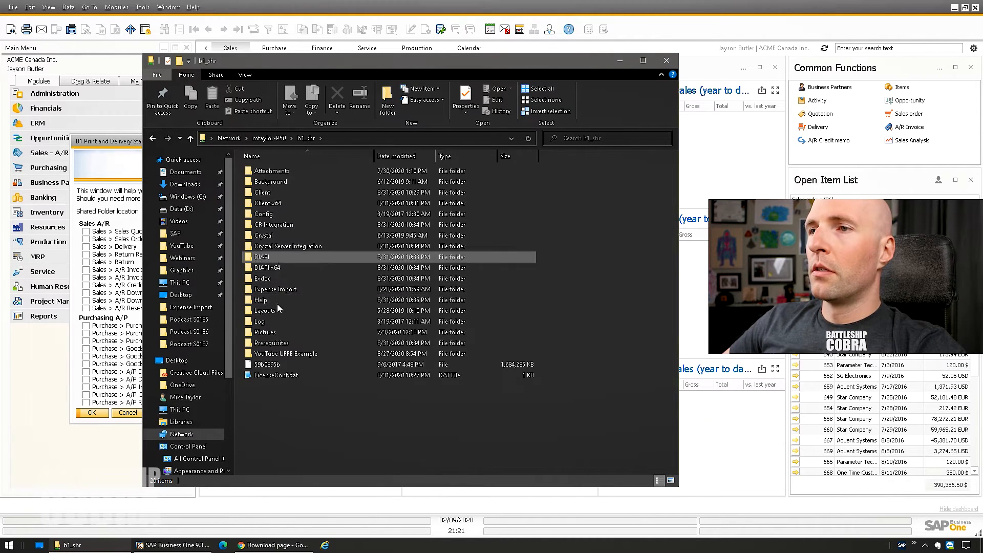
right_click(281, 417)
left_click(260, 440)
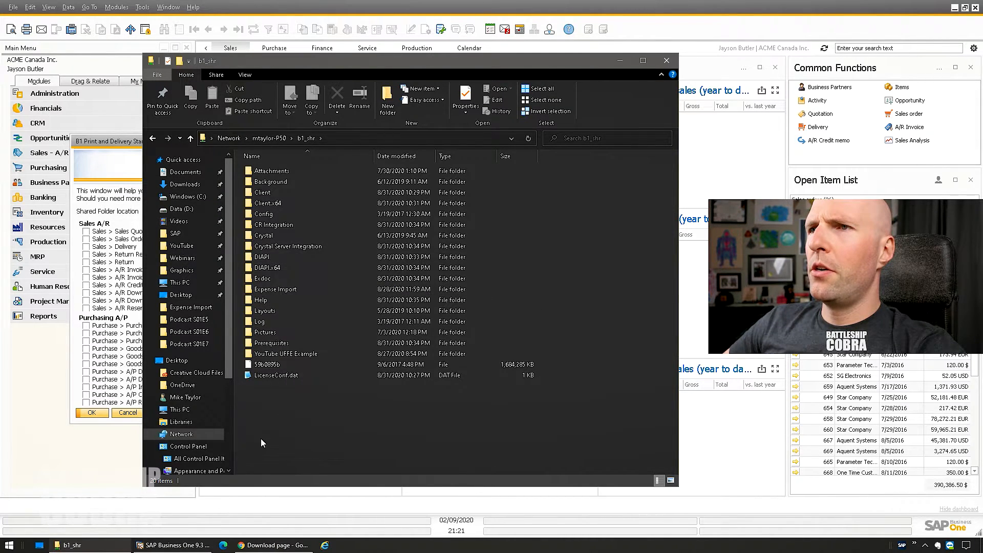
double_click(271, 239)
key("alt+Left")
- Create a 'YouTube Layouts' folder in b1_shr, open it, and select its full path
right_click(277, 401)
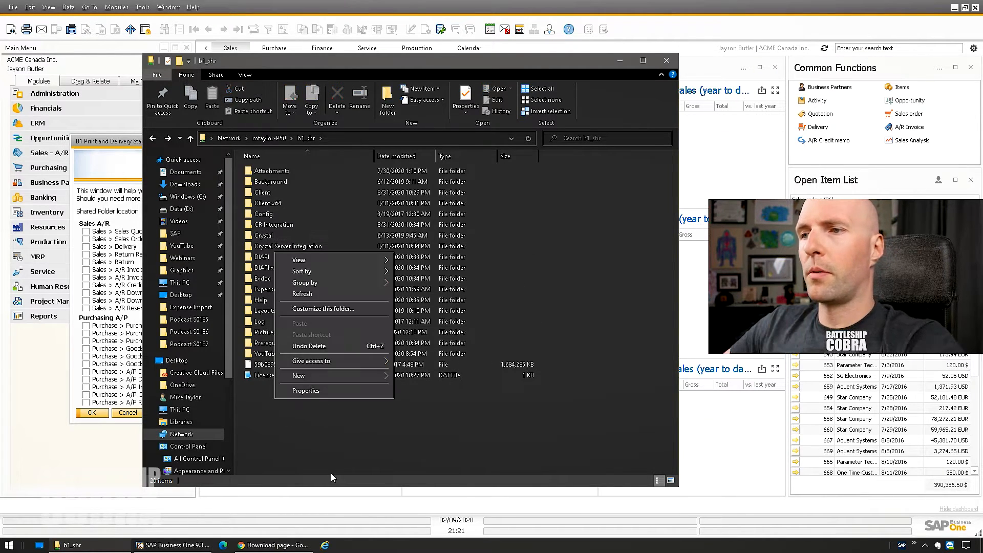
mouse_move(319, 377)
left_click(407, 373)
type("YouTube Layout")
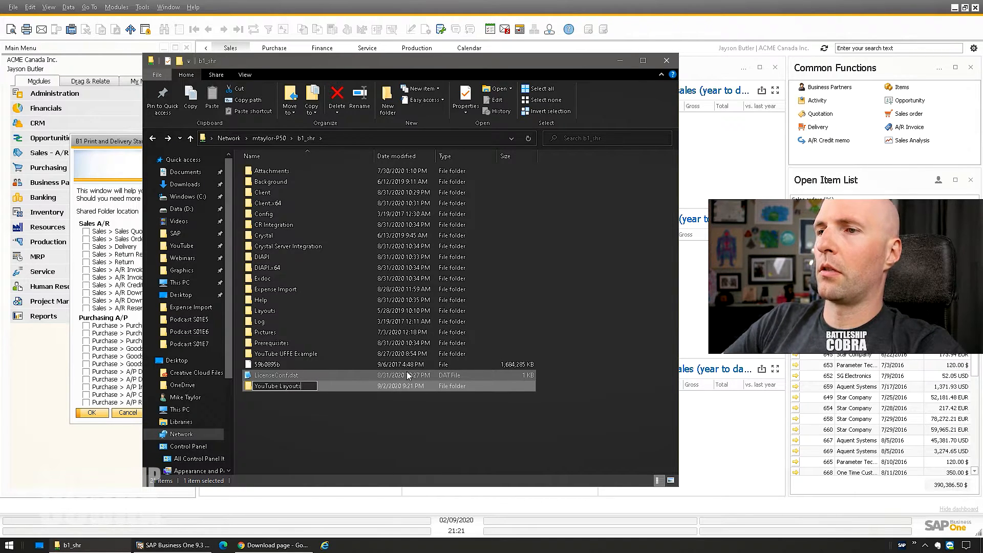
type("s")
key("Return")
double_click(290, 383)
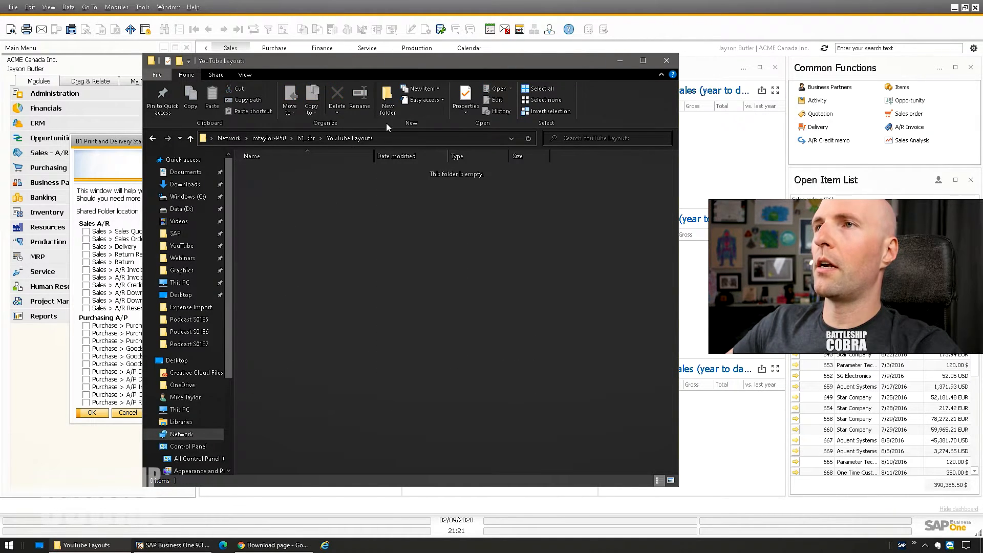
left_click(395, 138)
key("ctrl+c")
left_click(120, 198)
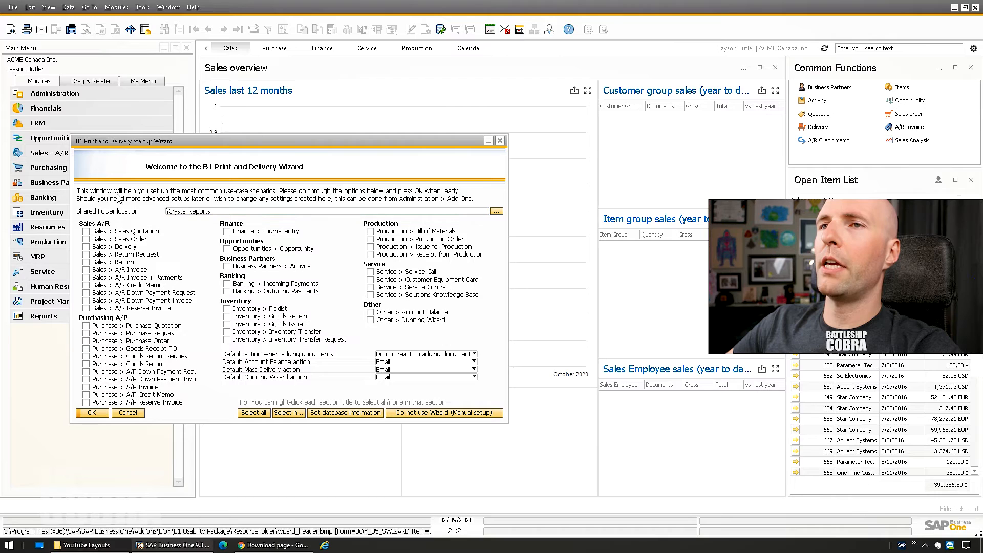
- Set the wizard's shared folder to the YouTube Layouts path and enable Sales Order and Account Balance
left_click(224, 211)
key("ctrl+a")
key("ctrl+v")
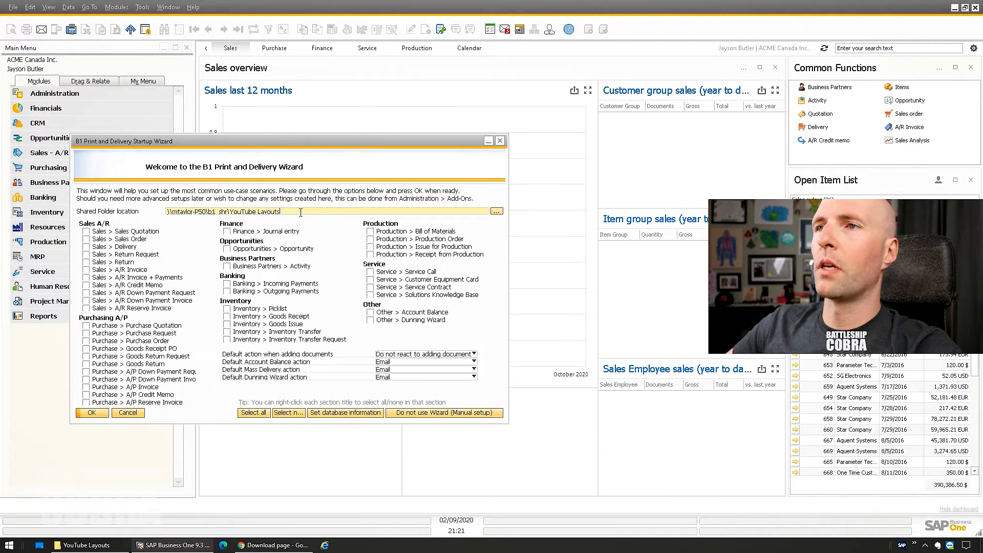
key("Tab")
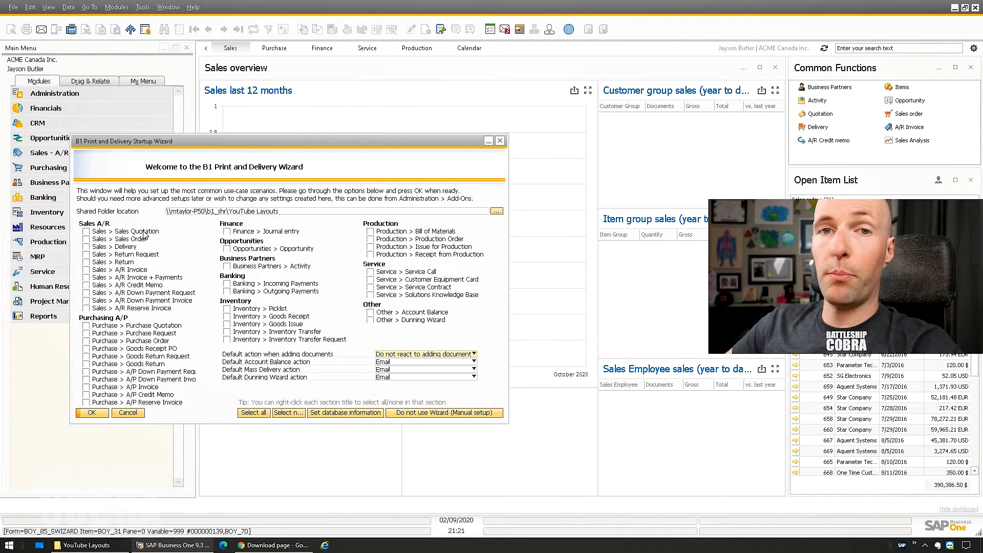
left_click(87, 240)
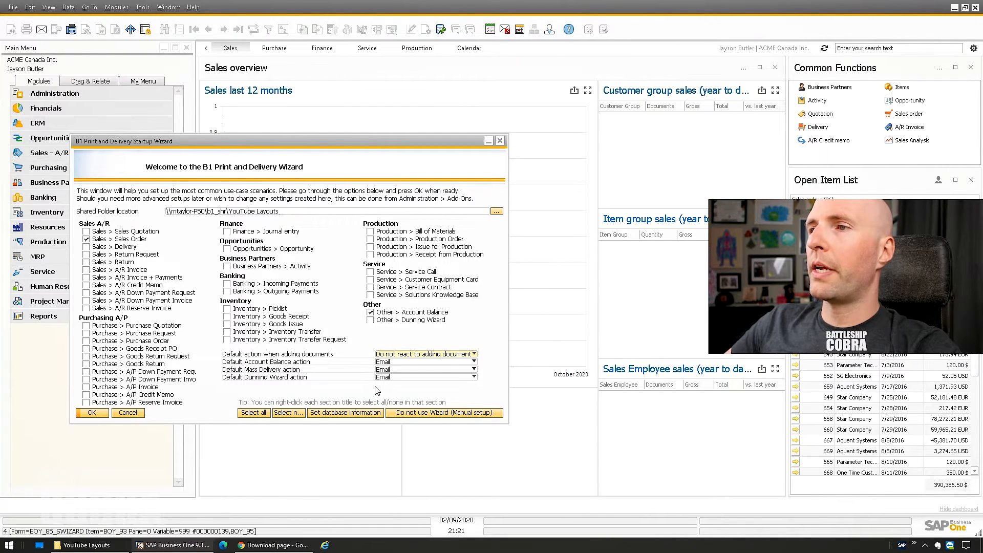
left_click(370, 313)
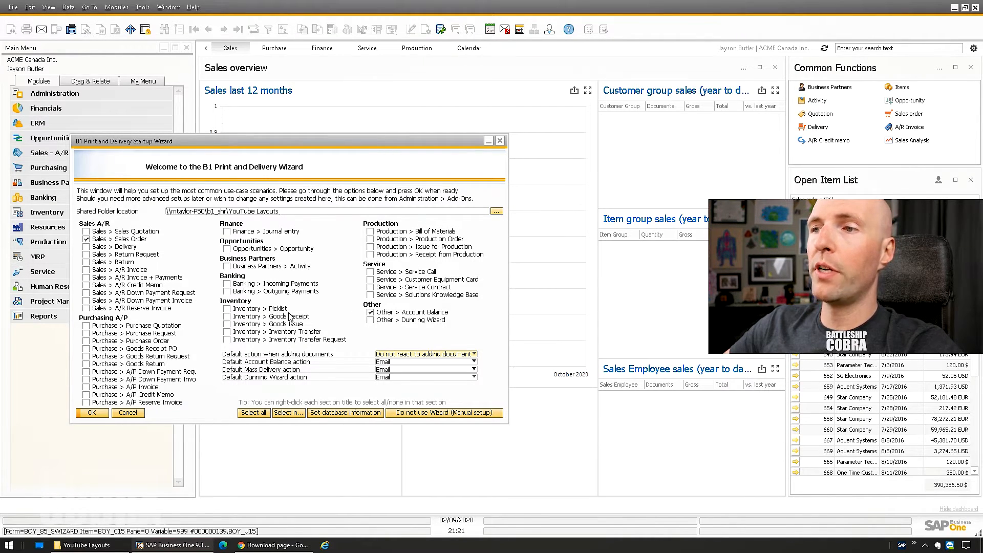
- Test and confirm the database connection, then apply the wizard settings
left_click(337, 413)
left_click(159, 139)
left_click(353, 282)
left_click(32, 136)
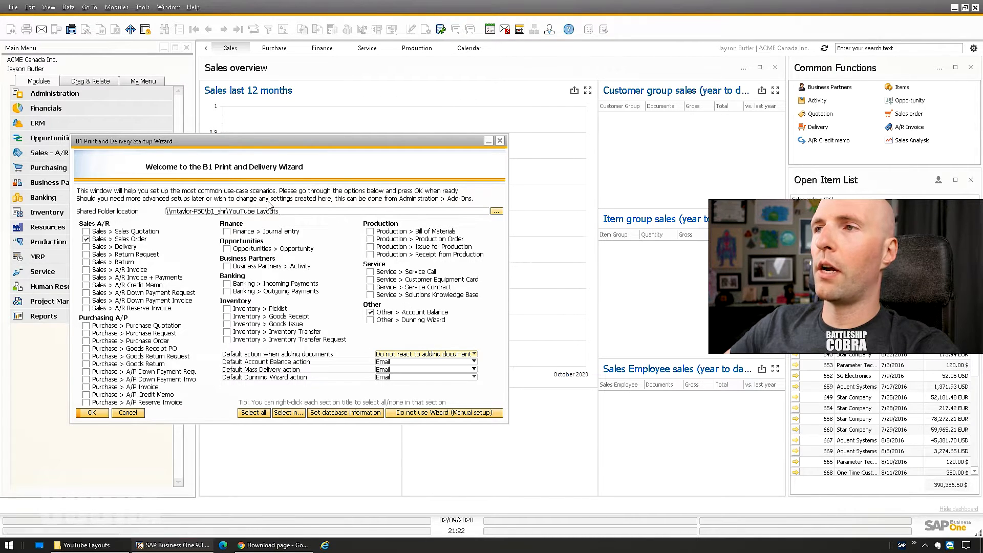
left_click(91, 414)
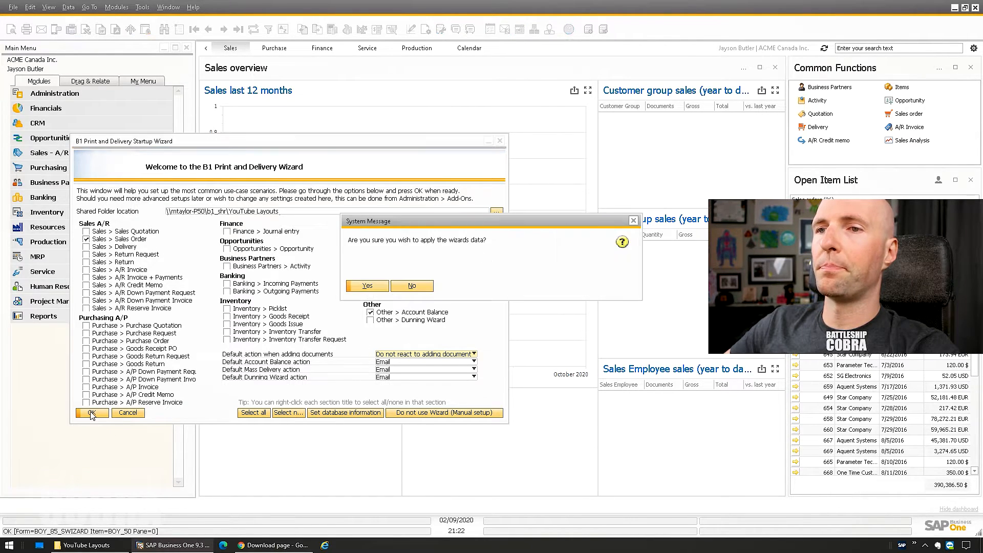
left_click(368, 286)
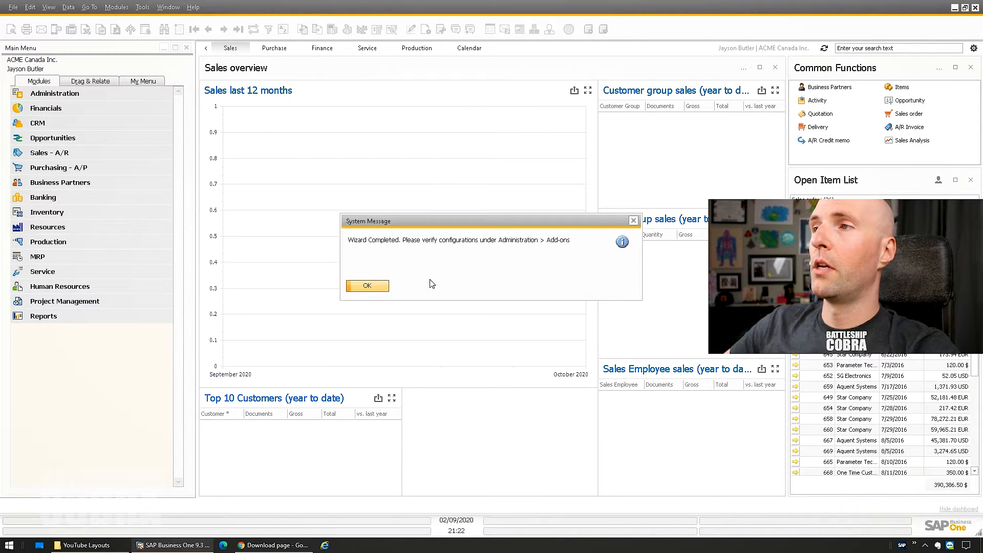
left_click(377, 288)
left_click(87, 545)
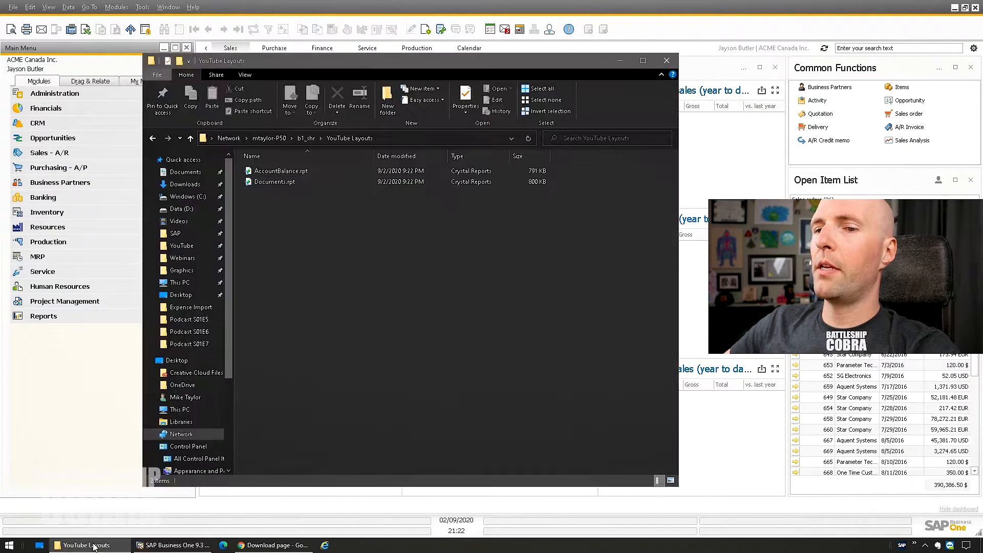
- Inspect Documents.rpt and AccountBalance.rpt in the YouTube Layouts folder, then minimize Explorer
left_click(269, 180)
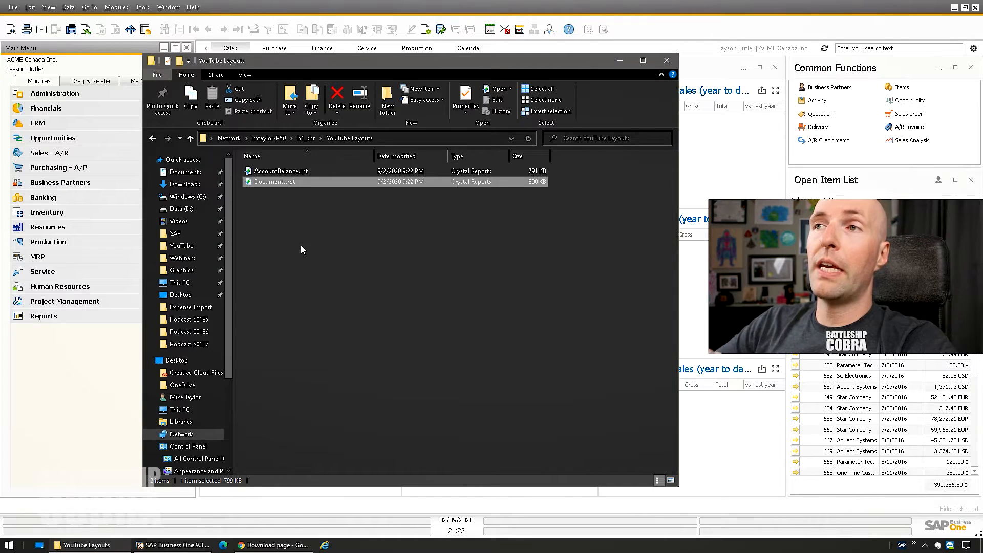
left_click(288, 171)
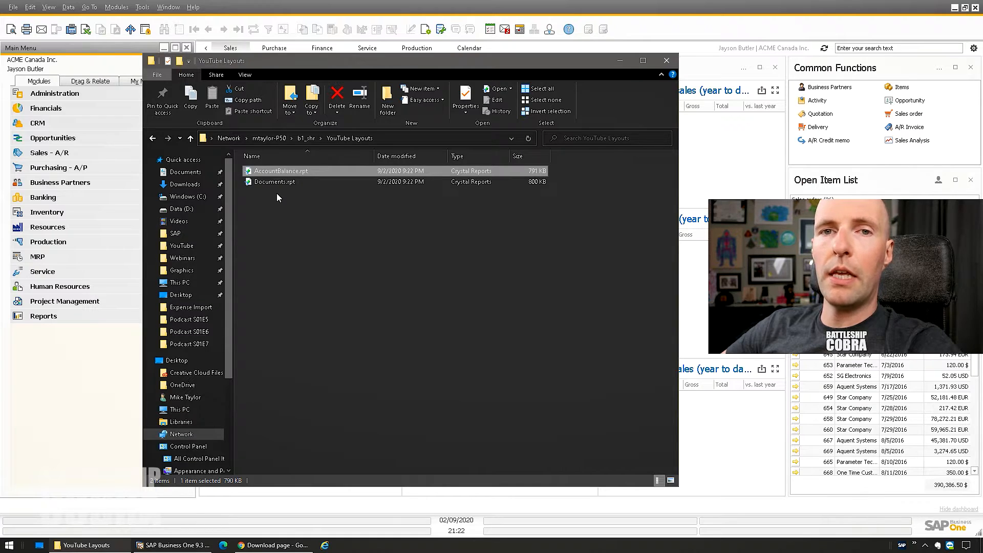
left_click(296, 226)
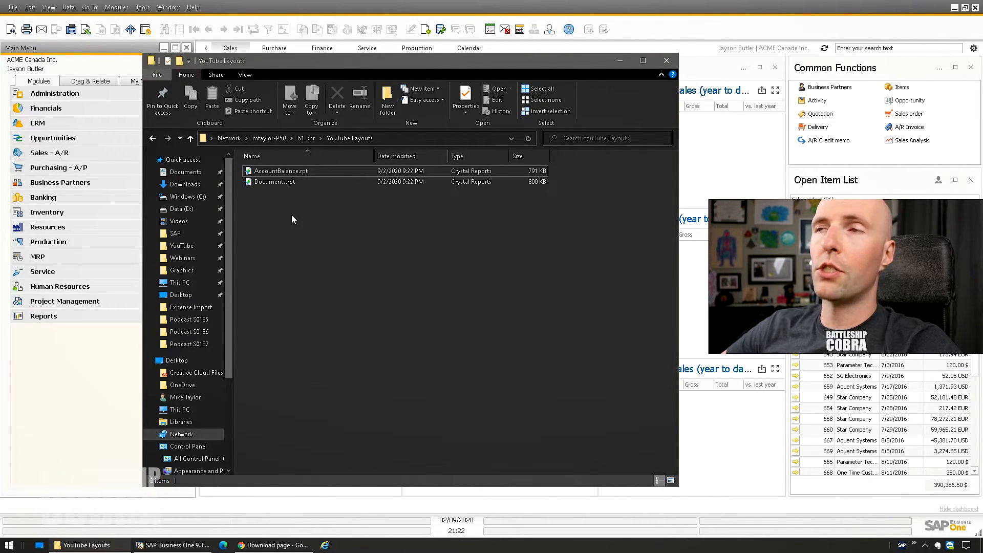
left_click(283, 186)
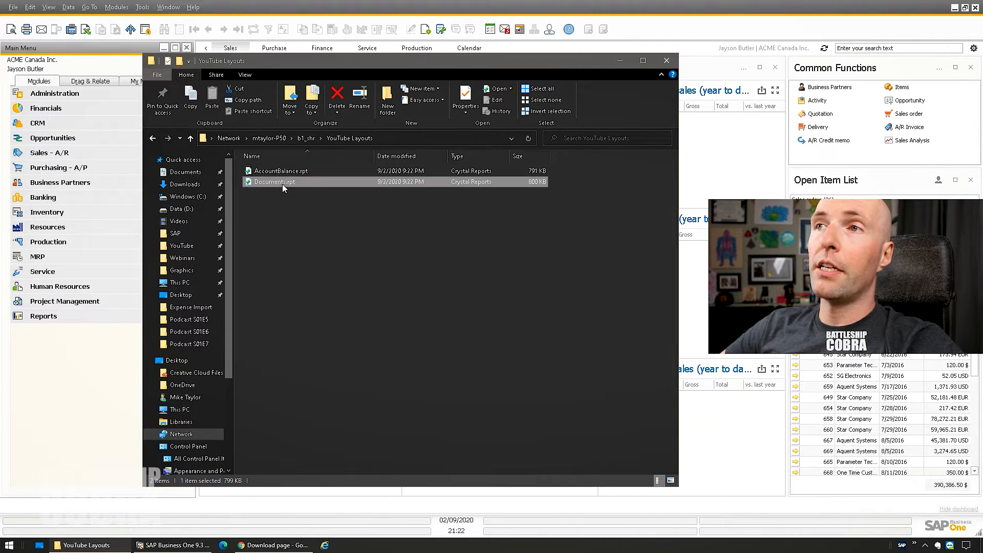
left_click(295, 221)
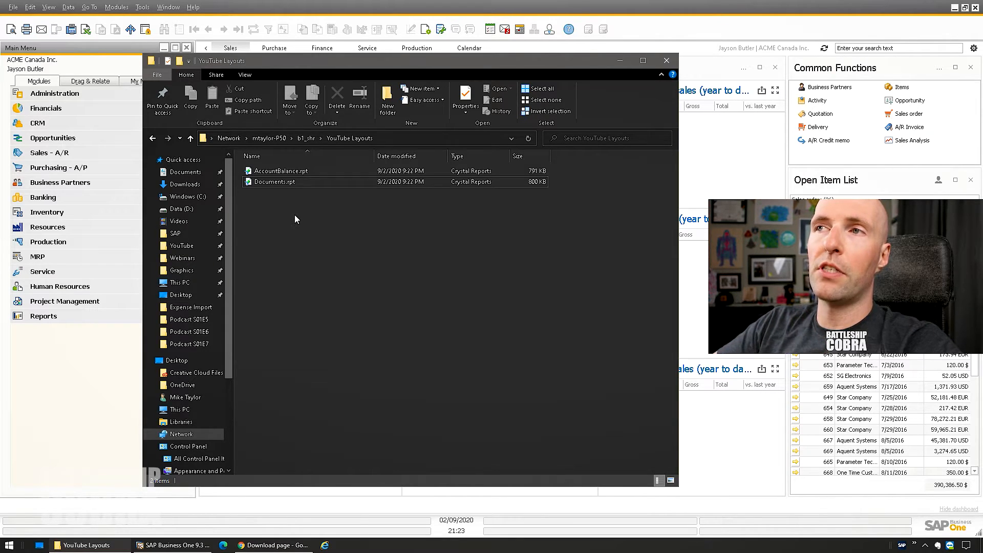
left_click(620, 60)
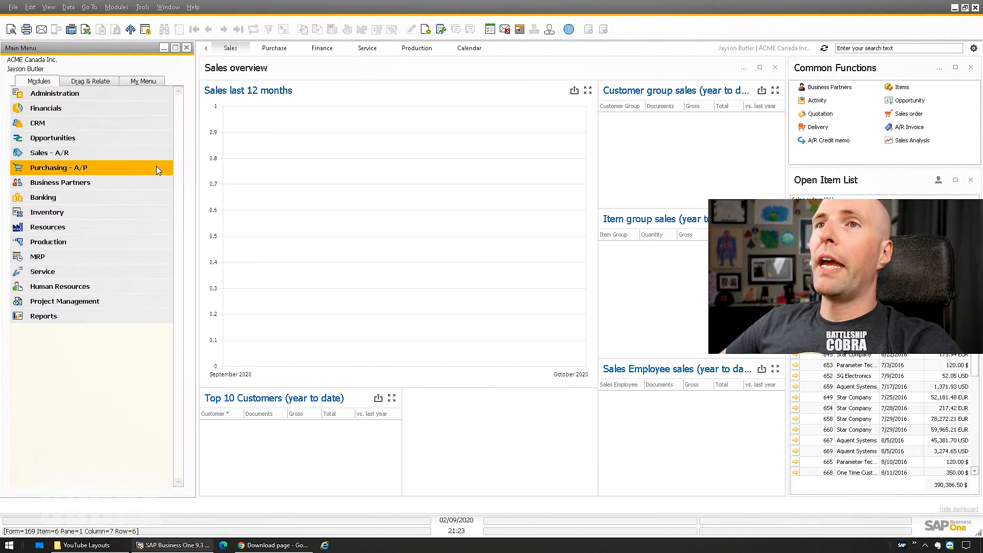
- Open sales order 680 from Sales - A/R and enlarge its form
left_click(56, 154)
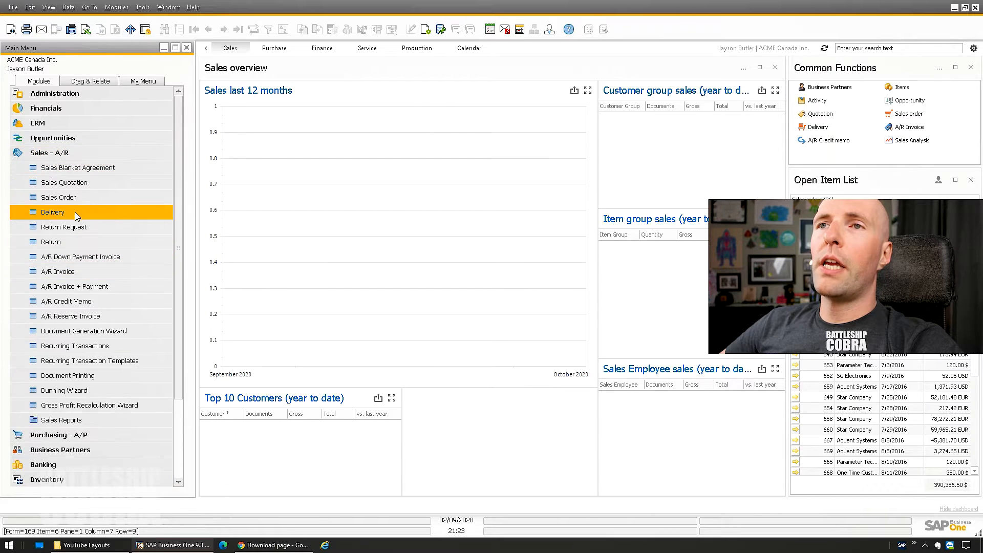
left_click(75, 197)
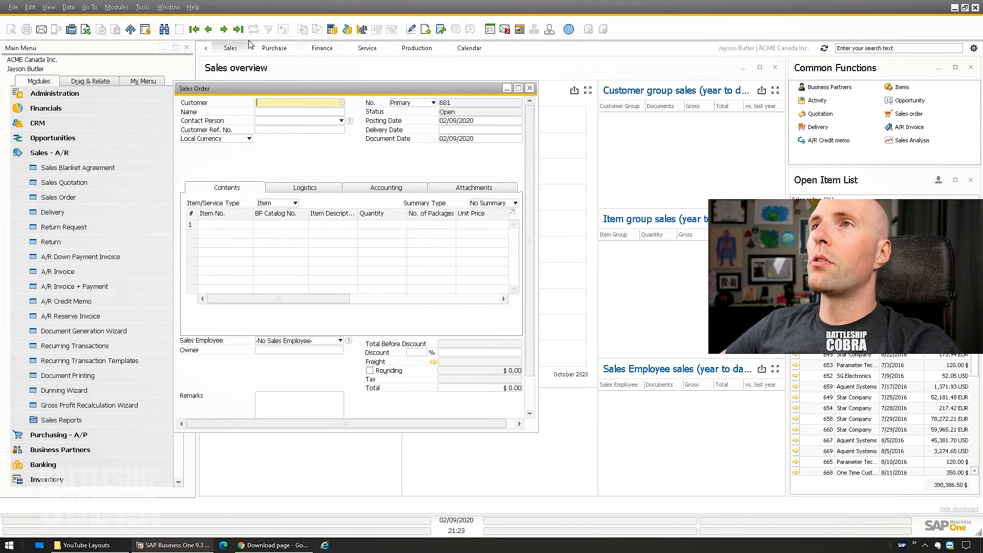
left_click(238, 29)
left_click_drag(537, 431, 578, 497)
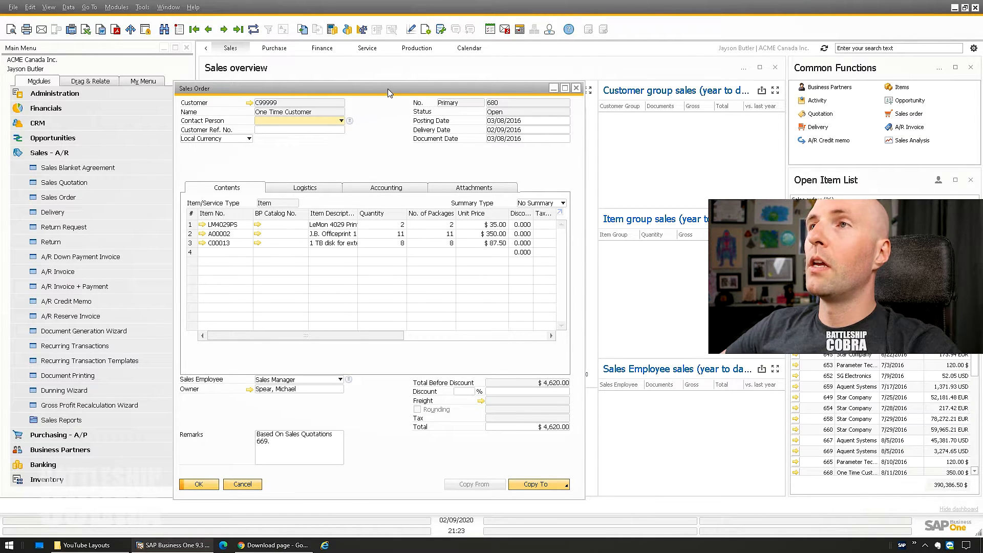
left_click_drag(388, 88, 389, 78)
- Preview sales order 680 in the Print and Delivery viewer, review all order lines, and close it
left_click(9, 29)
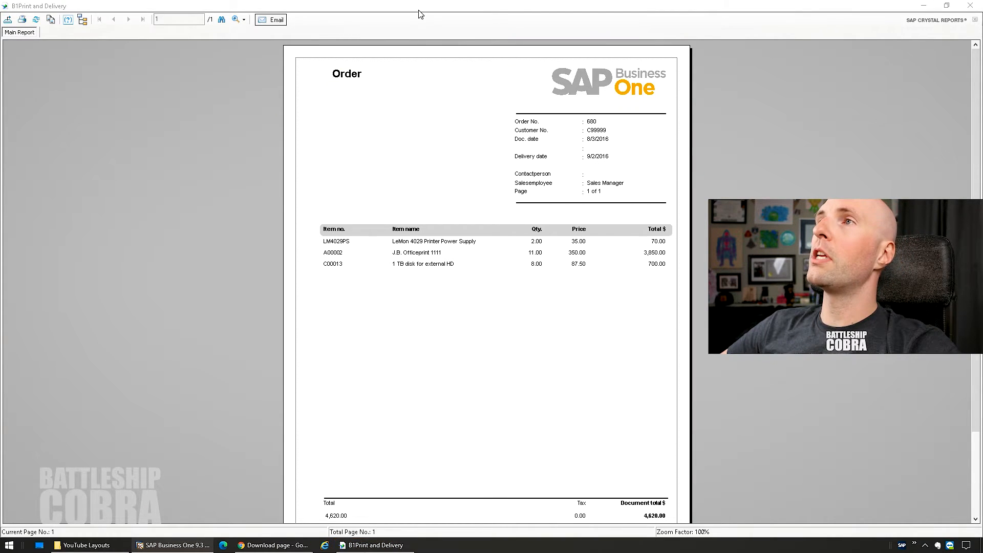
double_click(418, 10)
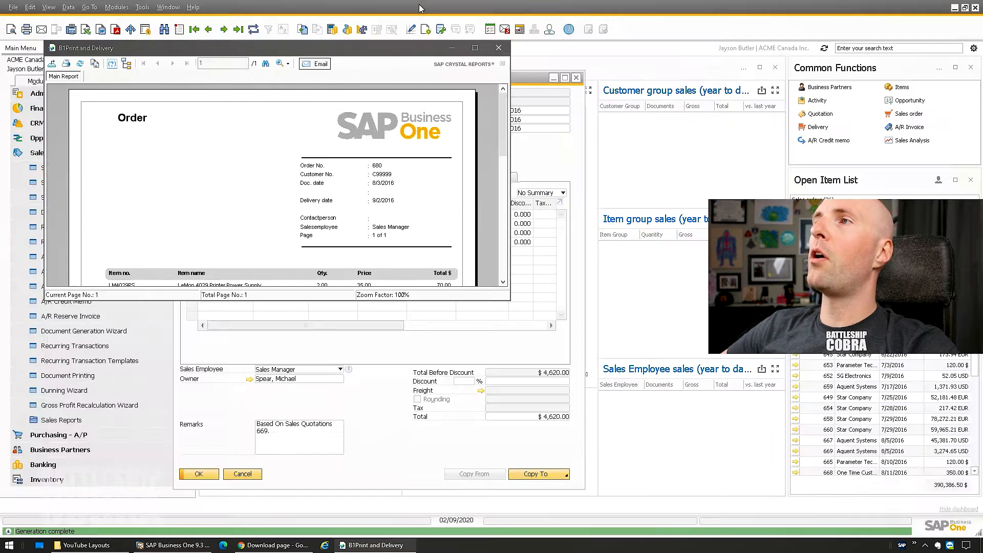
left_click_drag(498, 302, 498, 523)
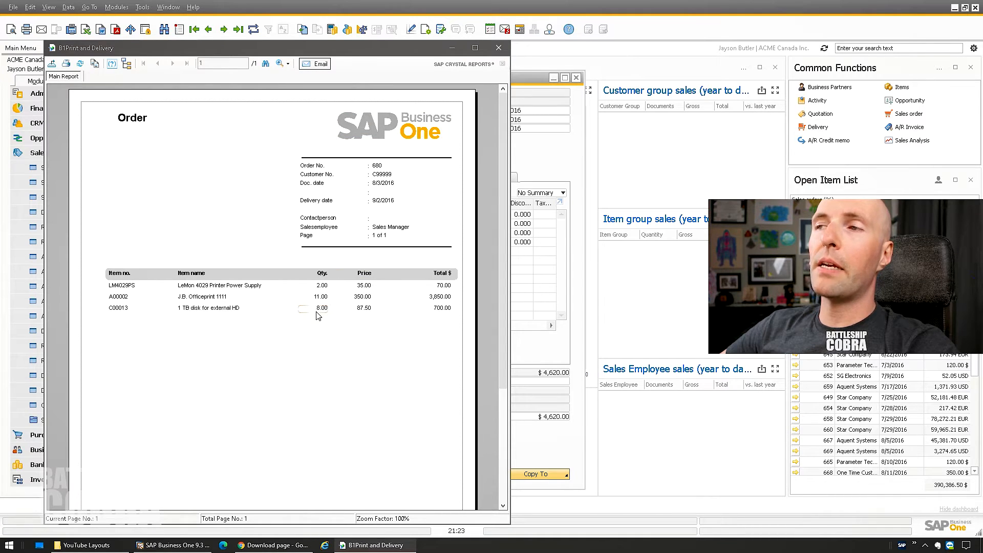
left_click_drag(502, 120, 490, 302)
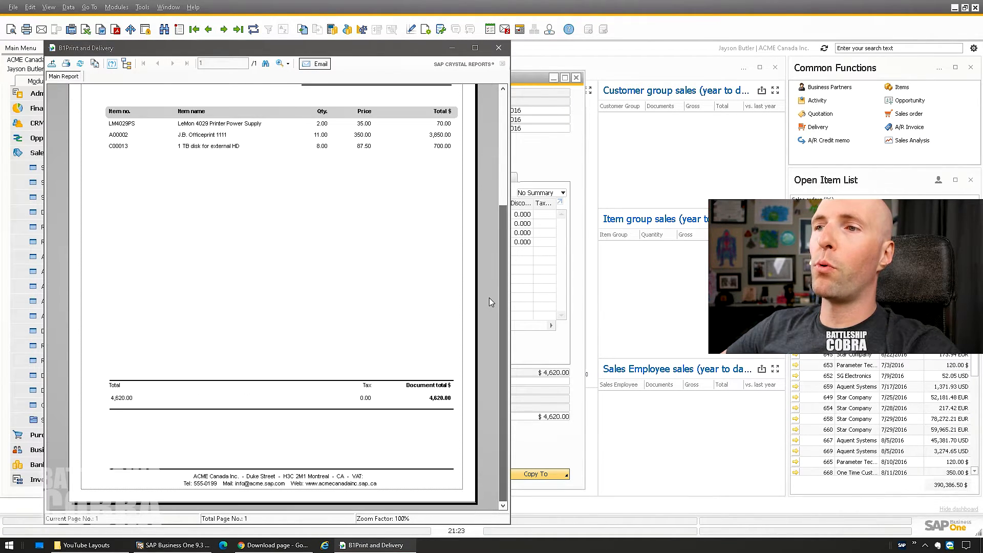
scroll(361, 341, "up", 5)
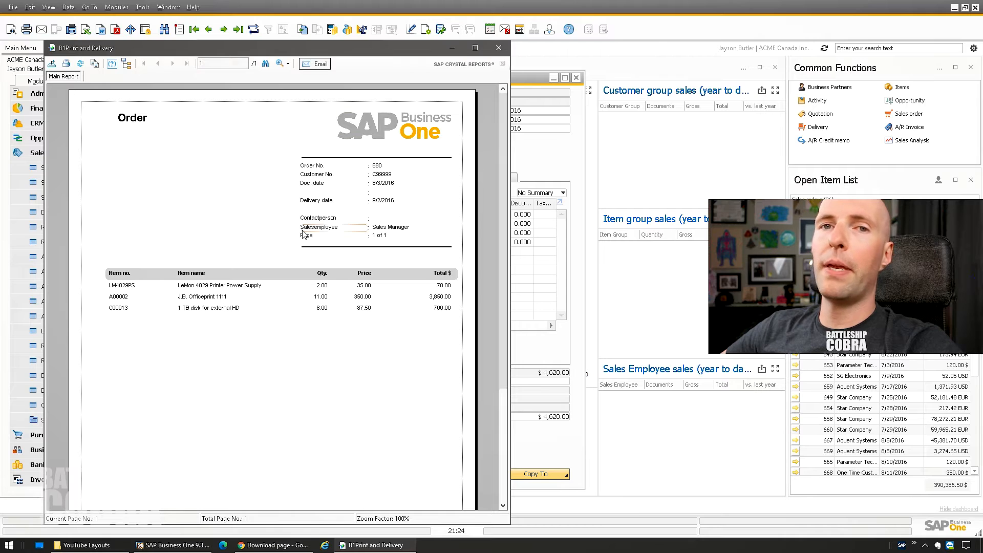
scroll(242, 226, "down", 3)
scroll(247, 273, "up", 3)
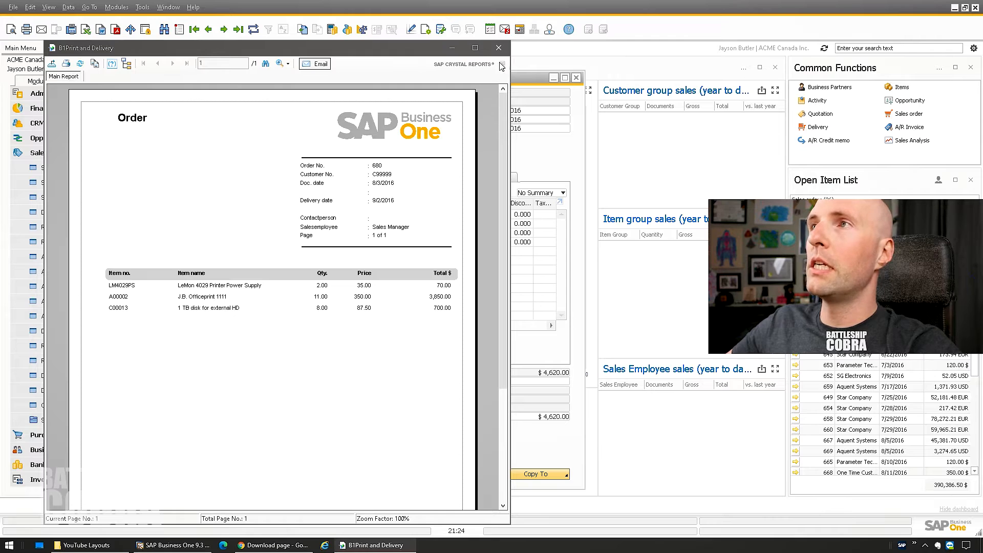
left_click(498, 48)
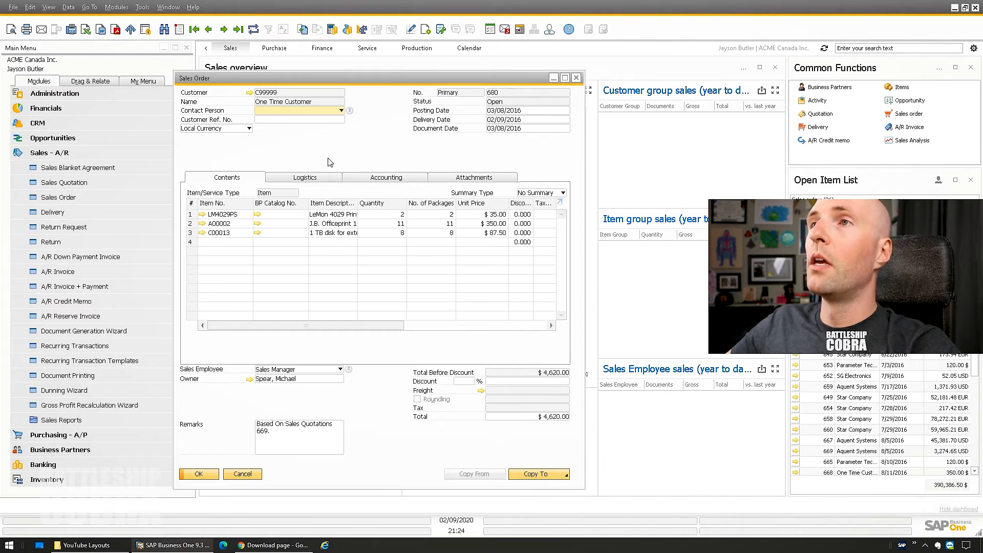
- Open the B1 Print report configuration from Layout Designer and view the CR-D001 Crystal report definition
left_click(409, 30)
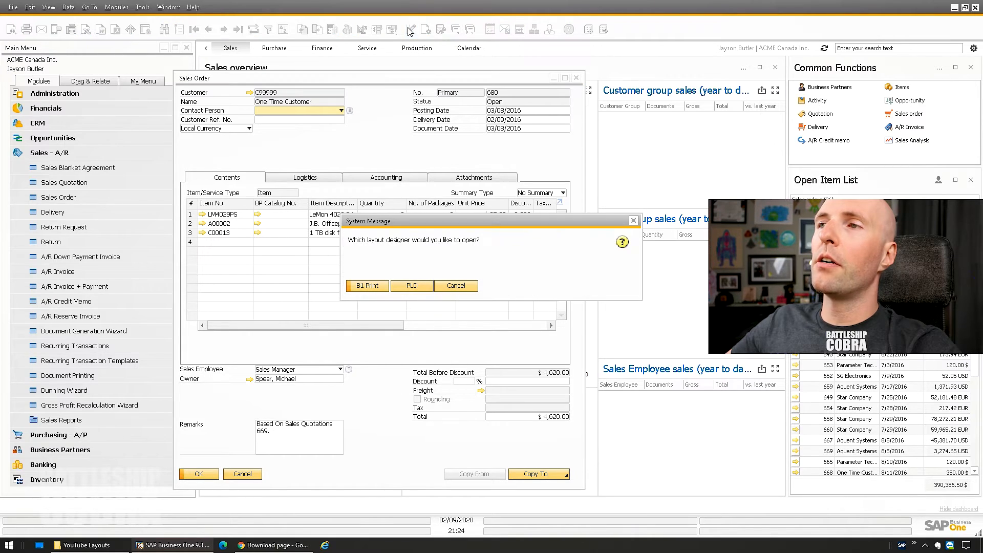
left_click(369, 286)
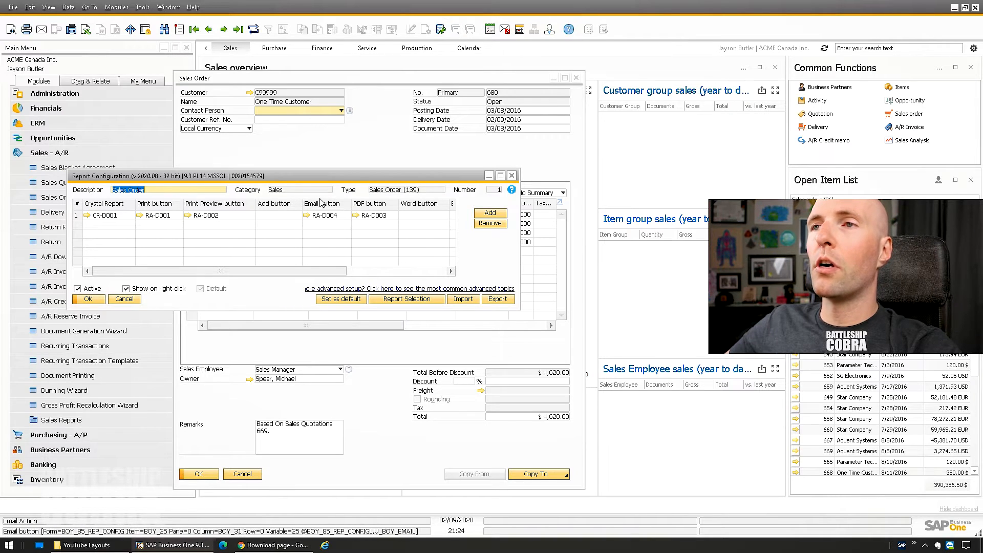
left_click(111, 216)
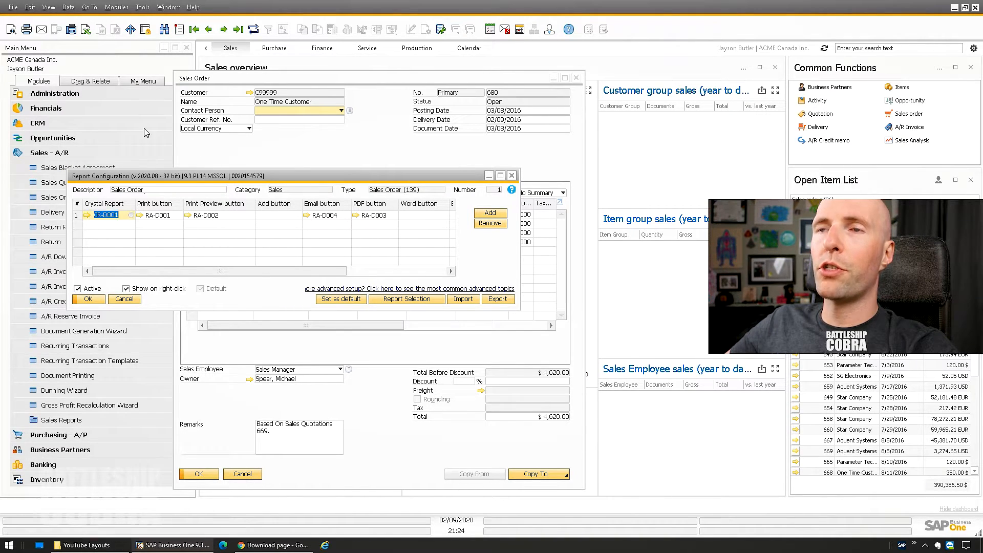
left_click(87, 215)
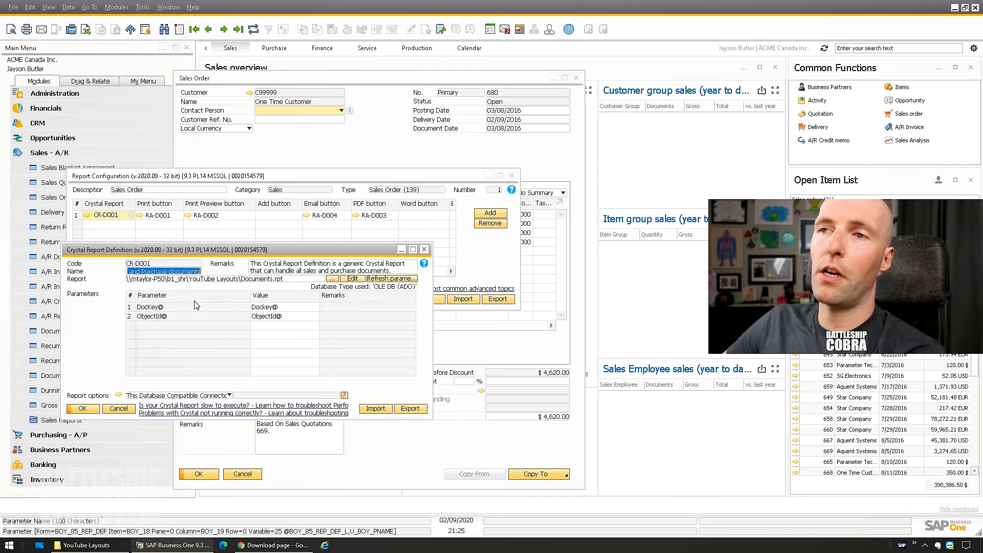
- Close the CR-D001 definition and inspect the RA-D001 print action's name and type list without changes
left_click(121, 409)
key("Tab")
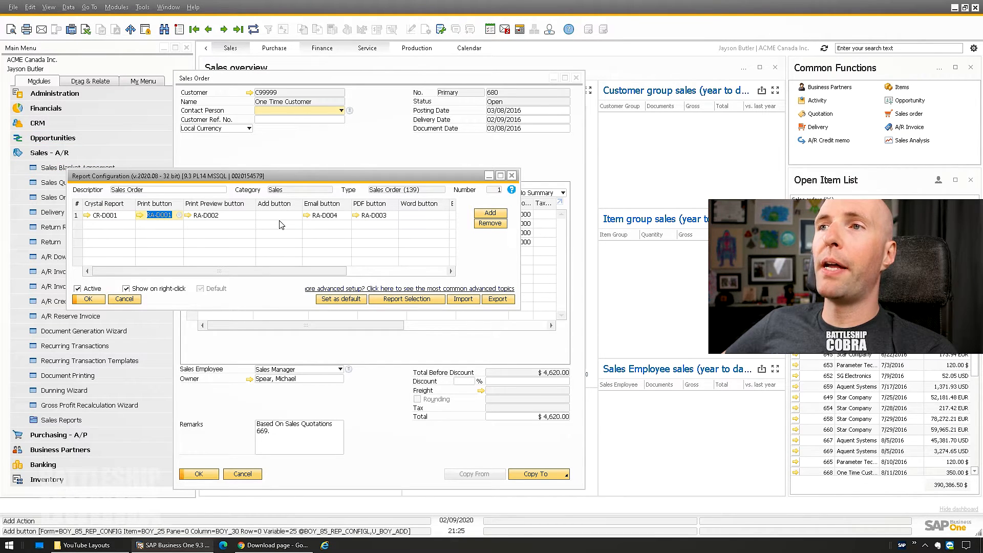
left_click(141, 216)
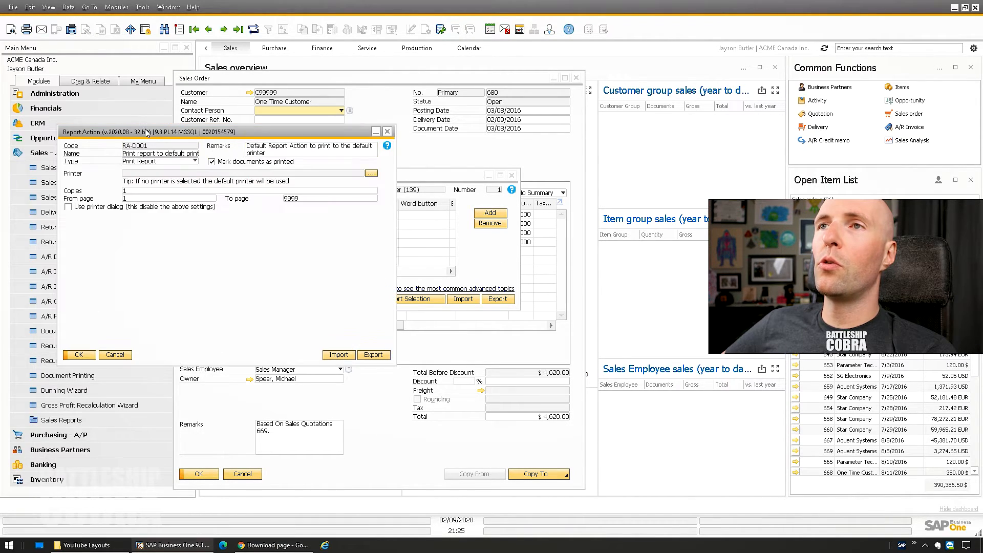
left_click(141, 156)
left_click_drag(135, 155, 199, 155)
left_click(191, 155)
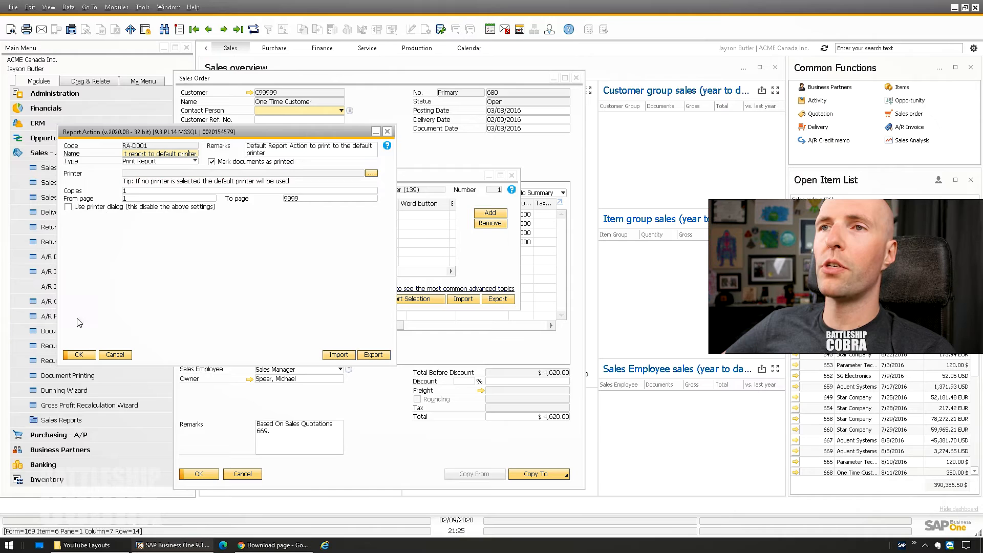
left_click(153, 161)
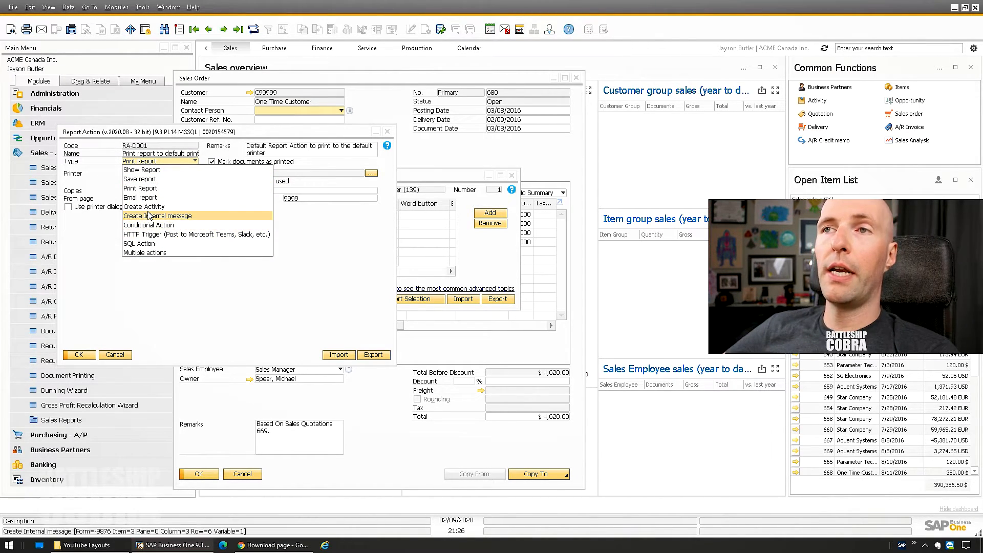
left_click(173, 291)
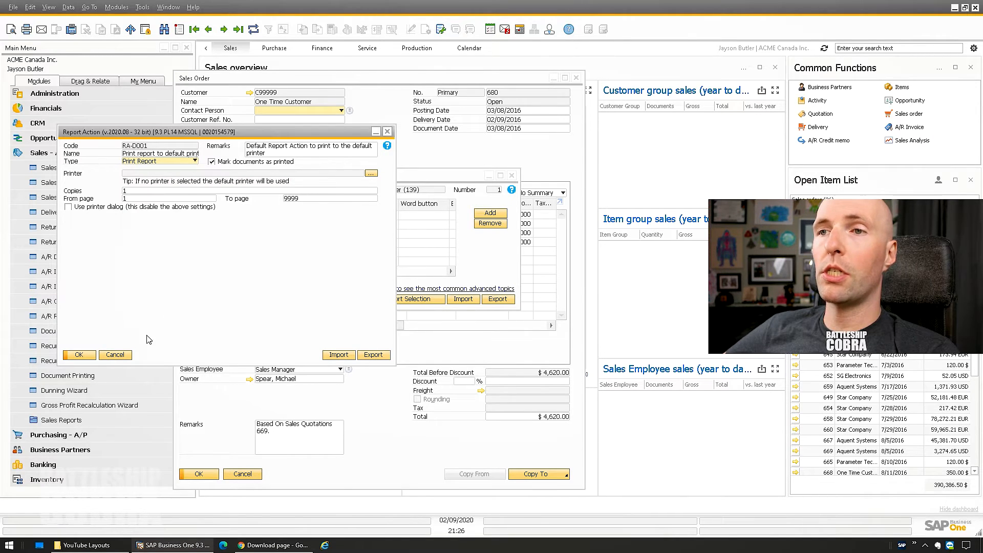
left_click(115, 354)
- Review the RA-D002 preview action and close it without changes
left_click(188, 215)
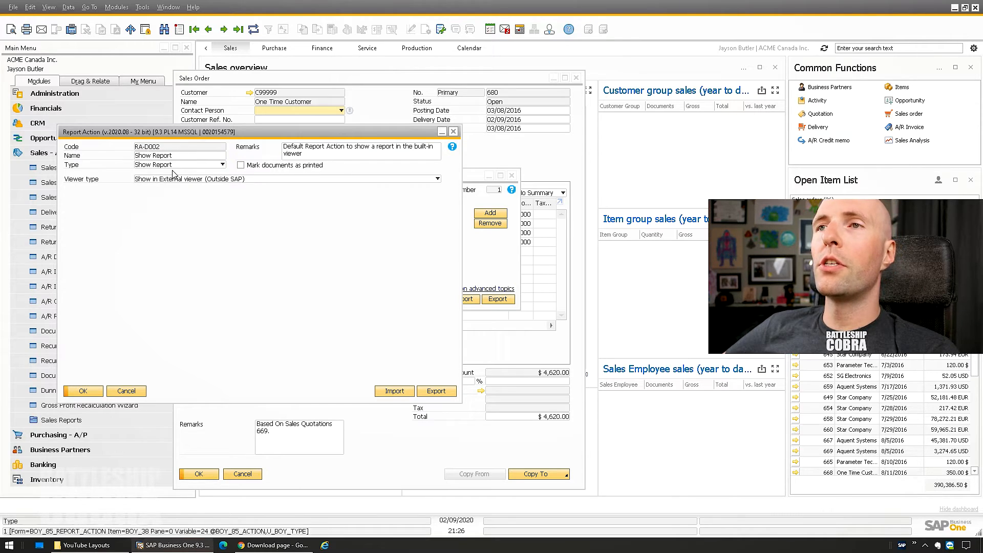
left_click(126, 391)
left_click(322, 215)
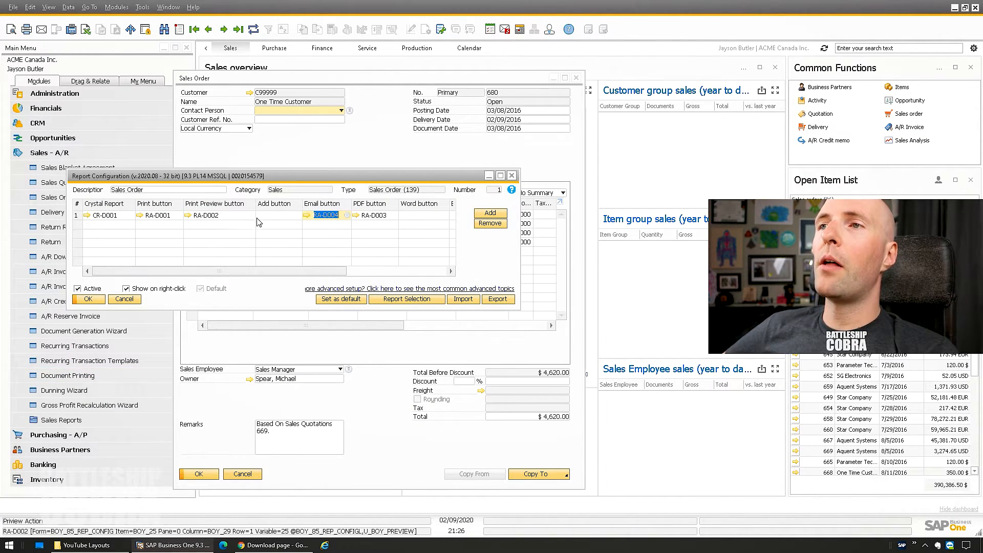
left_click(276, 215)
left_click(313, 218)
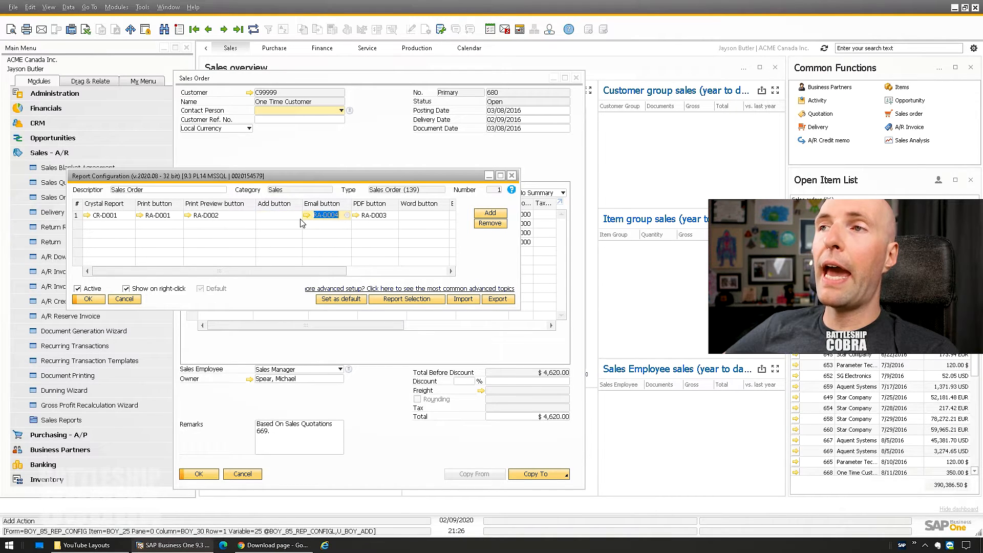
left_click(307, 216)
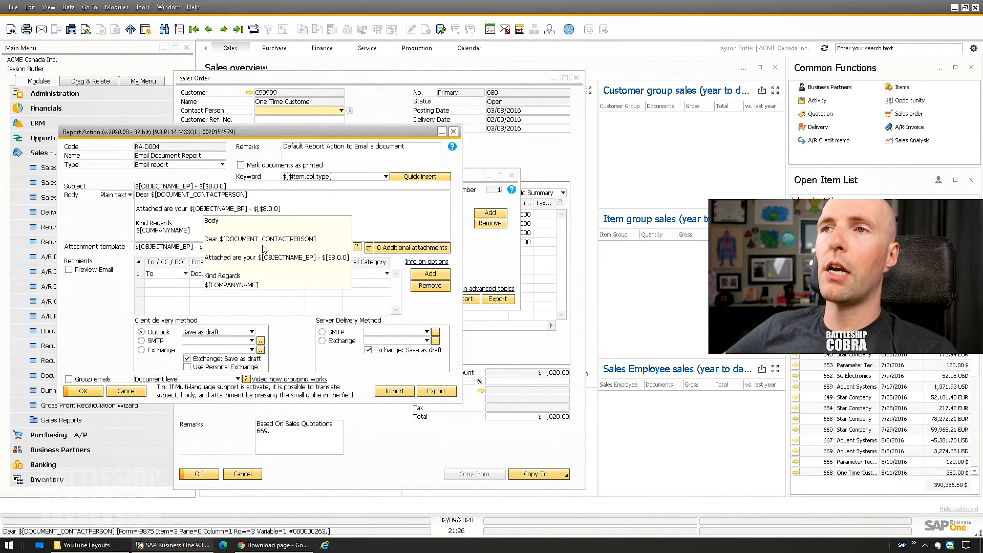
left_click_drag(208, 236, 135, 194)
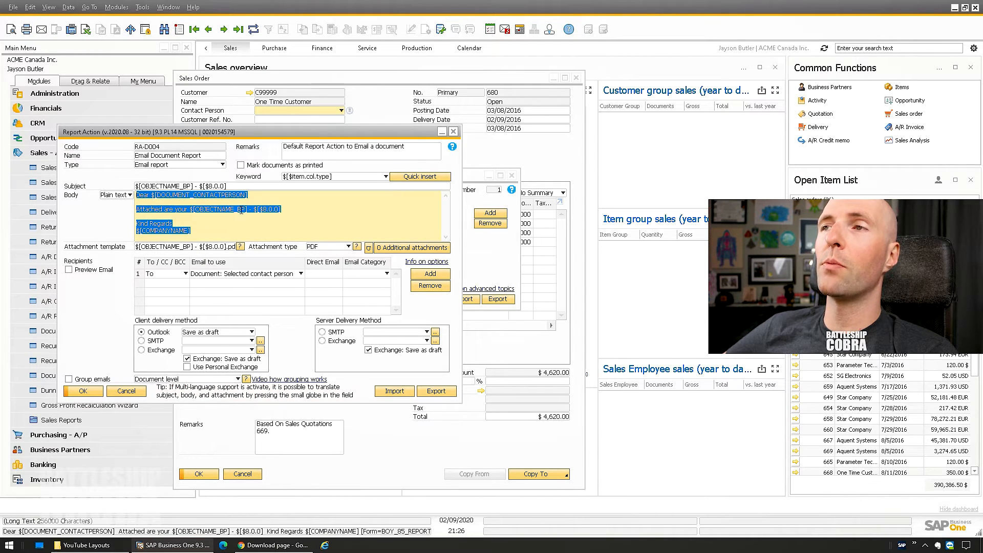
left_click(274, 198)
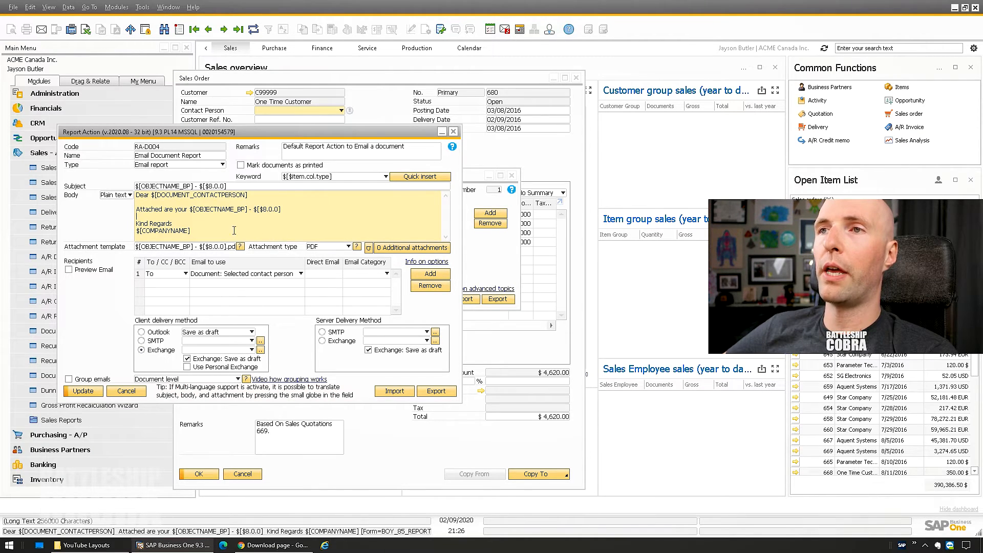
left_click(455, 132)
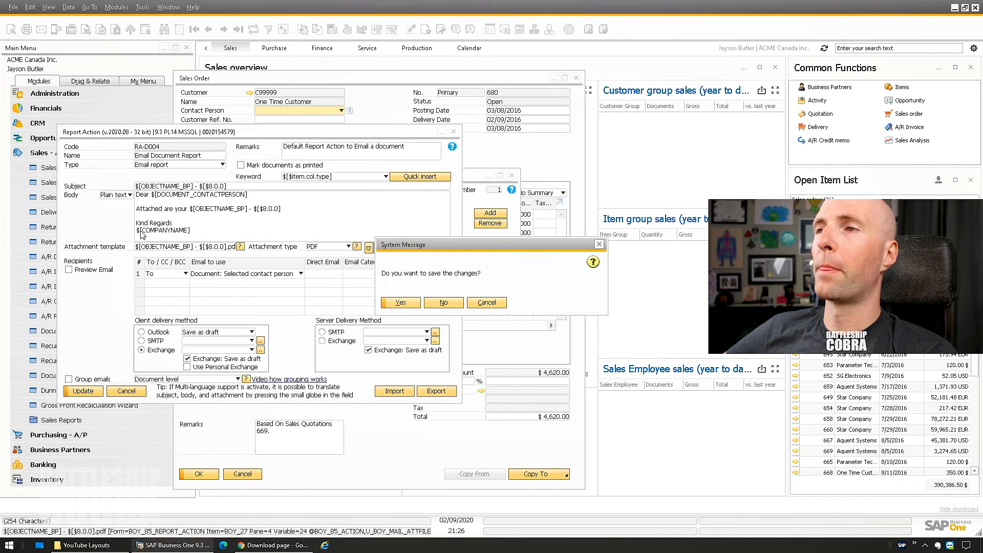
left_click(443, 302)
key("Tab")
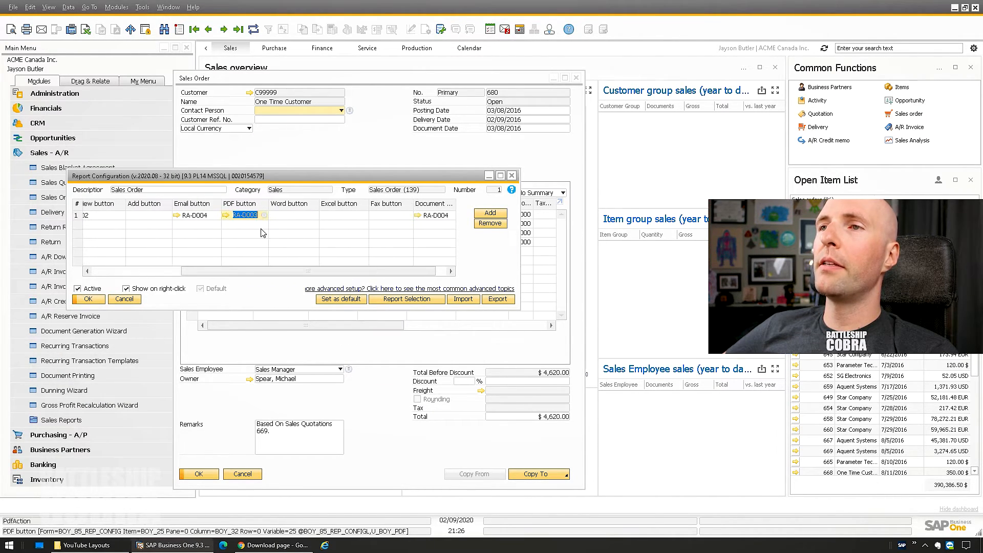
left_click(226, 215)
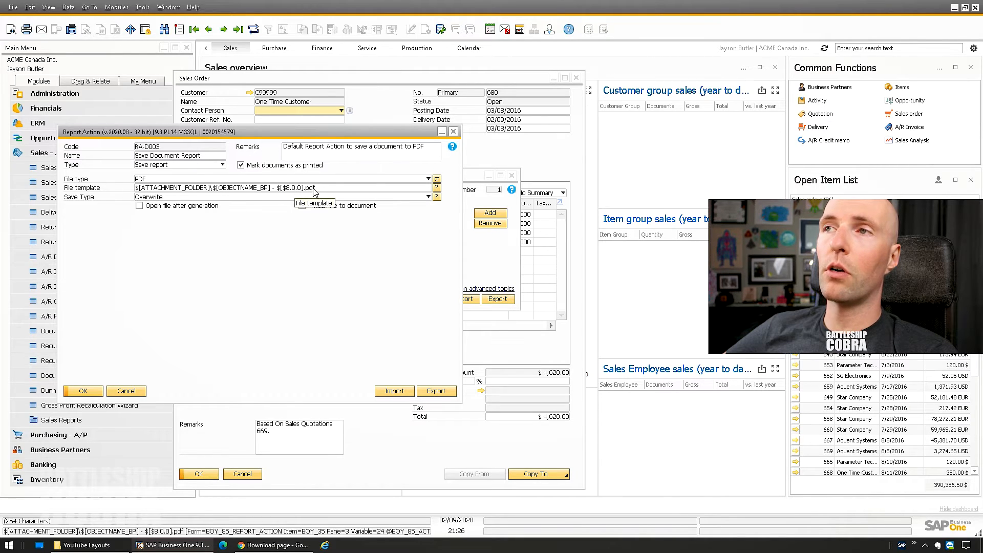
left_click(125, 391)
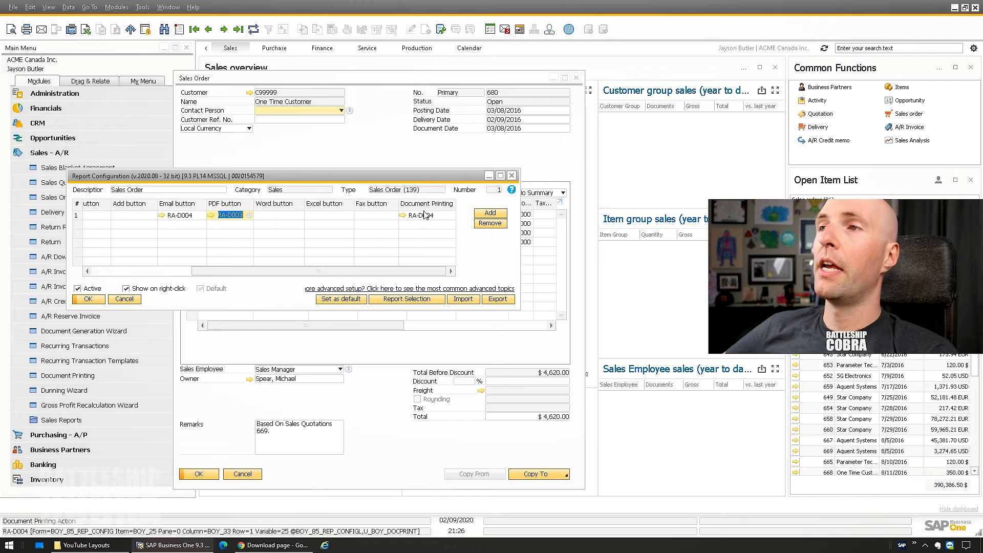
left_click(404, 217)
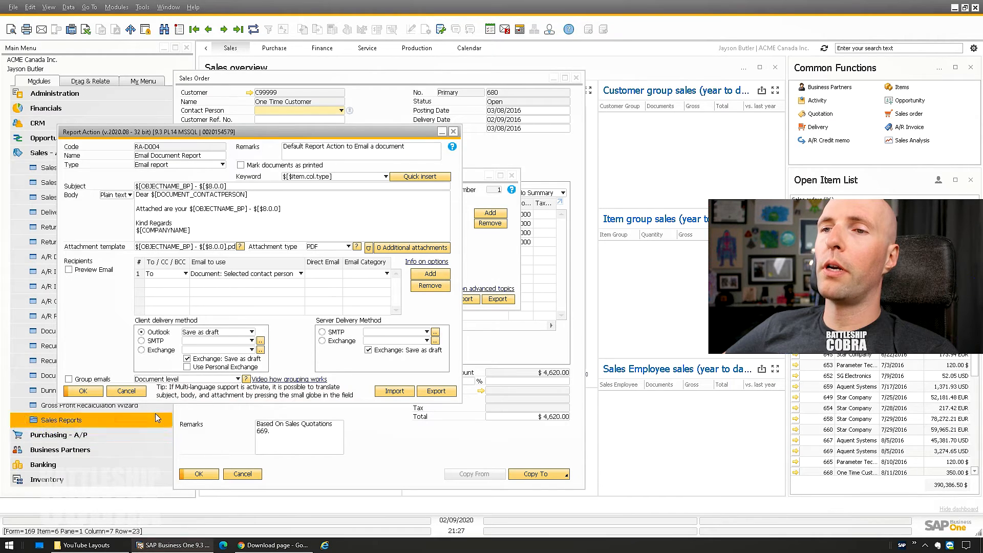
left_click(136, 393)
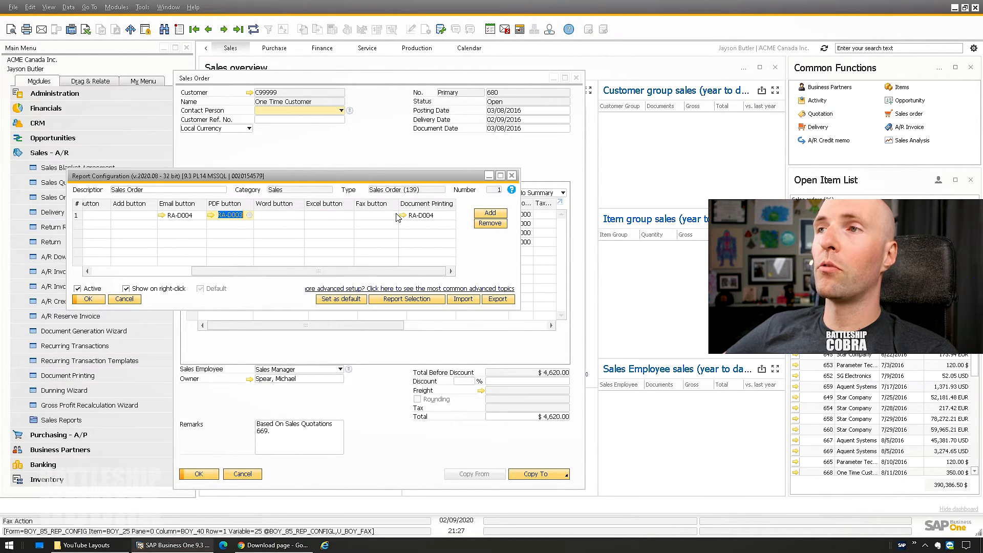
left_click(374, 216)
left_click(324, 217)
left_click(275, 217)
left_click(191, 271)
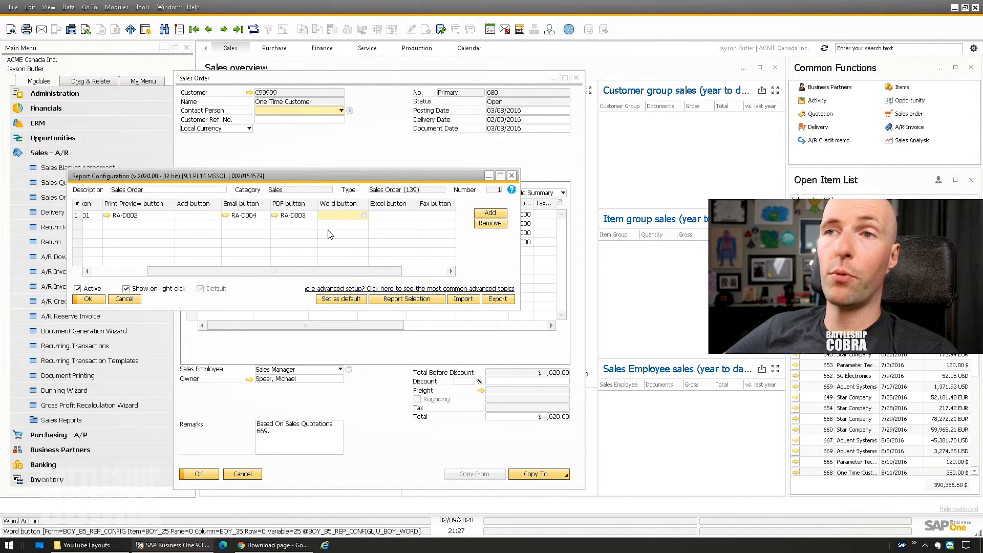
left_click_drag(230, 274, 172, 275)
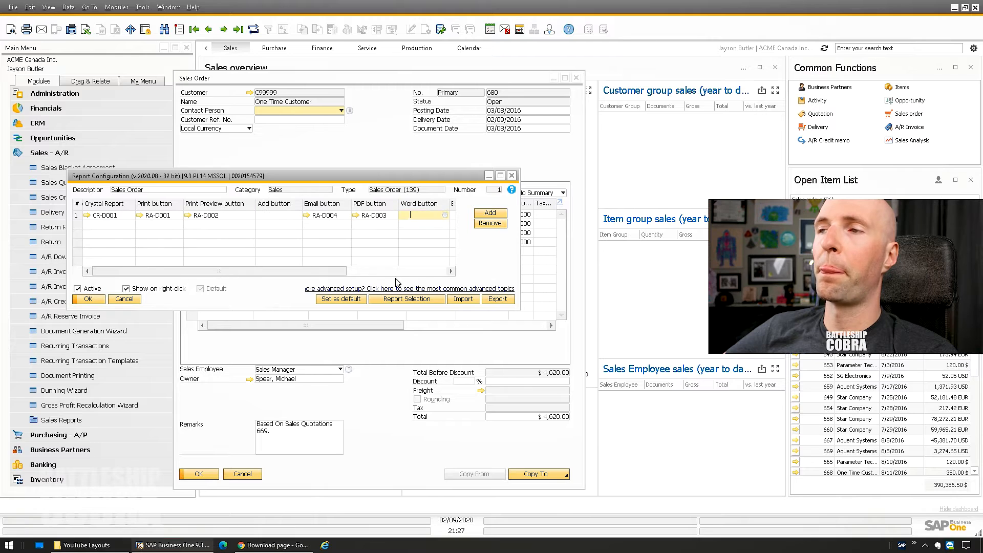
- Look over the report selection types, then cancel the sales order Report Configuration without saving
left_click(411, 301)
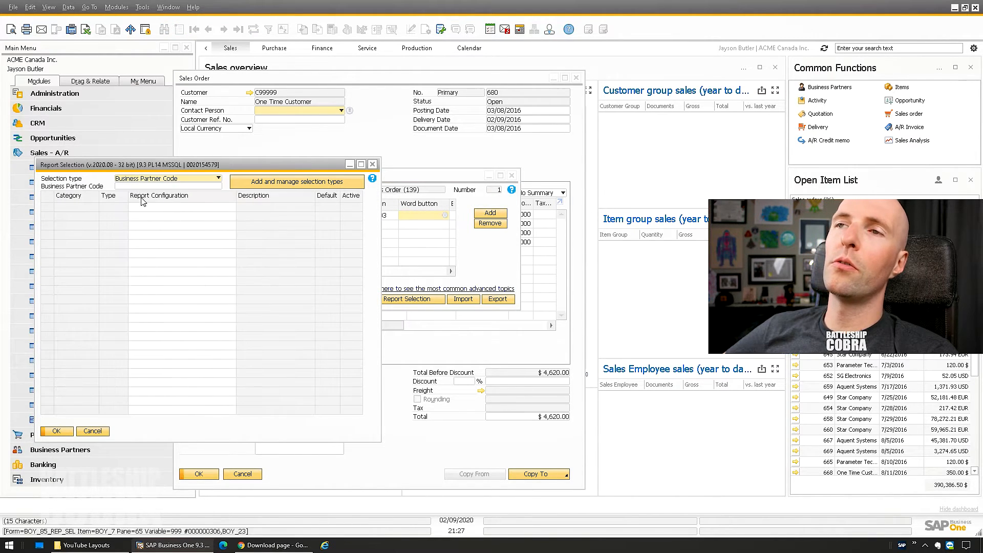
left_click(297, 182)
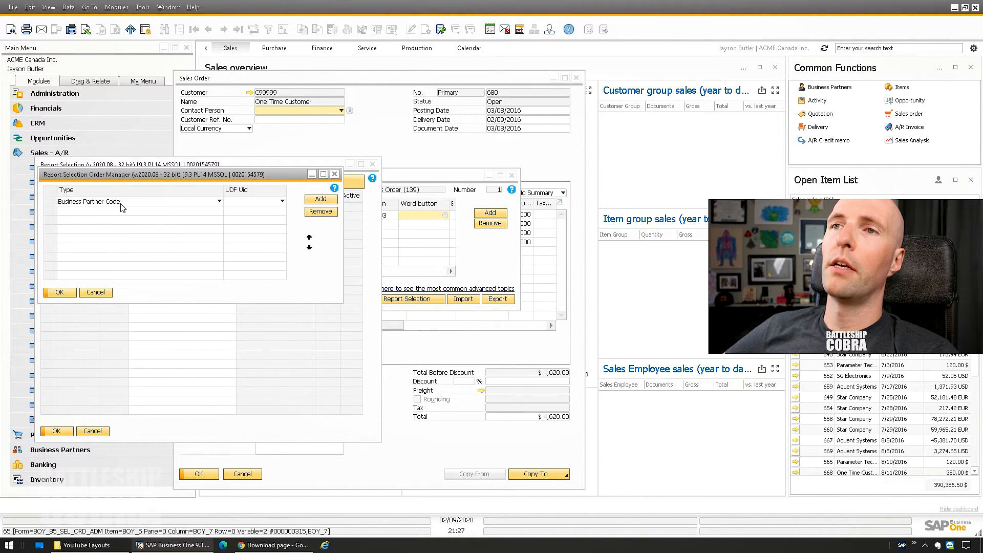
left_click(123, 203)
left_click(199, 179)
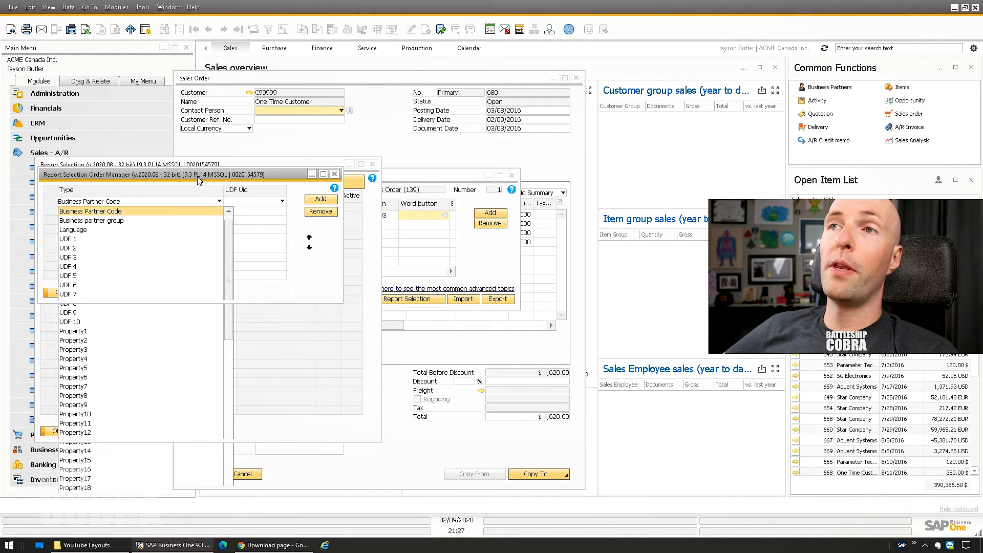
left_click(335, 174)
left_click(103, 433)
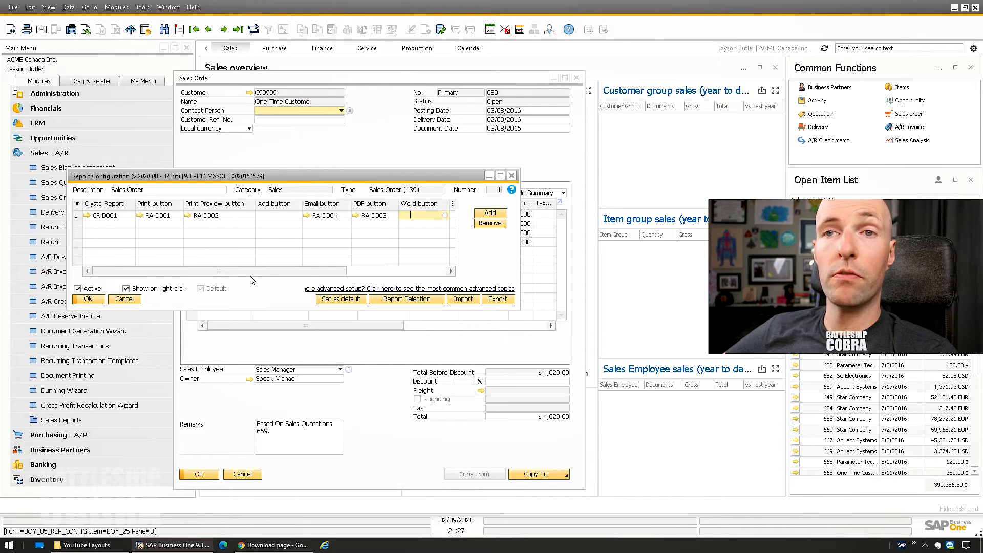
left_click(128, 300)
left_click(75, 154)
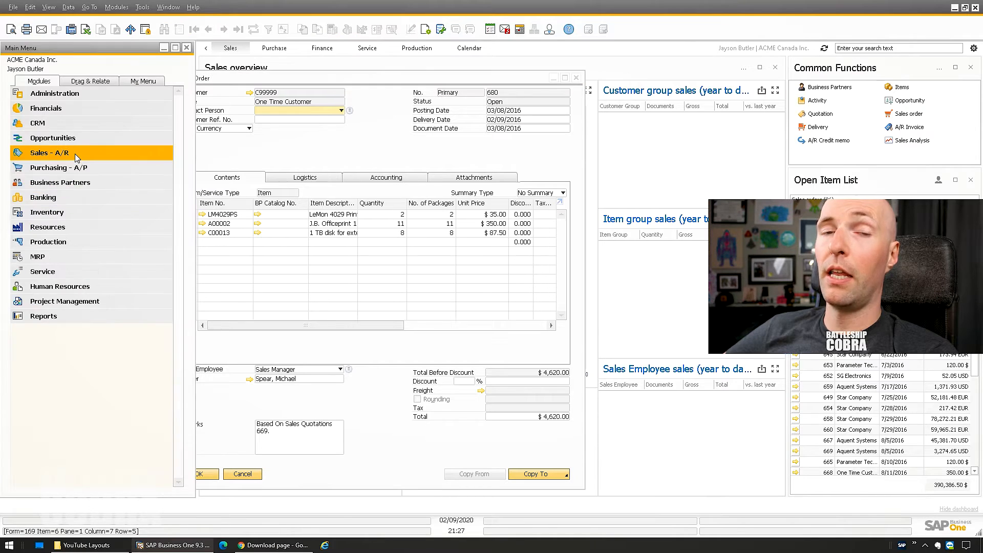
- Run Business Partners > Account Balance with Preview before execution checked and the Print Preview action
left_click(75, 154)
left_click(35, 150)
left_click(36, 153)
left_click(53, 183)
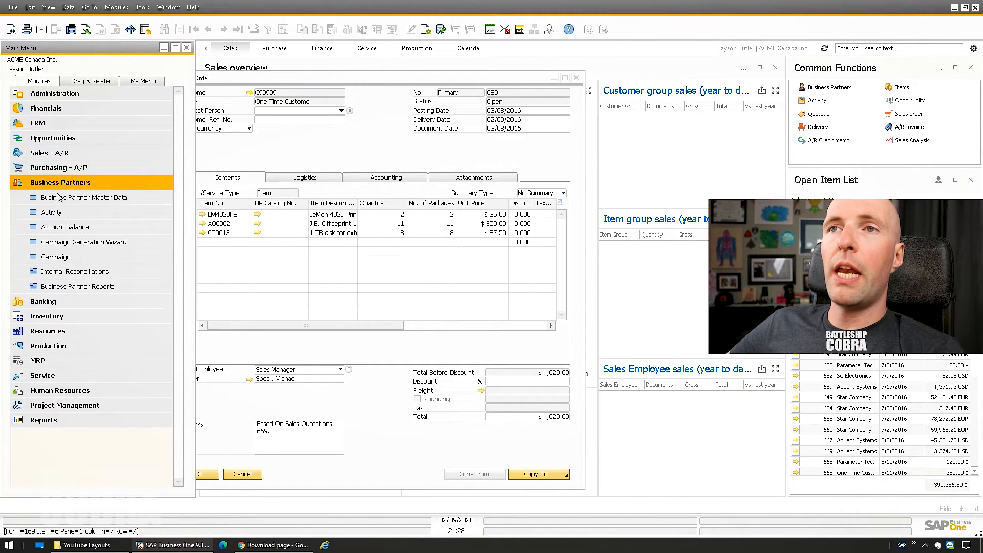
left_click(56, 229)
left_click_drag(134, 194, 208, 198)
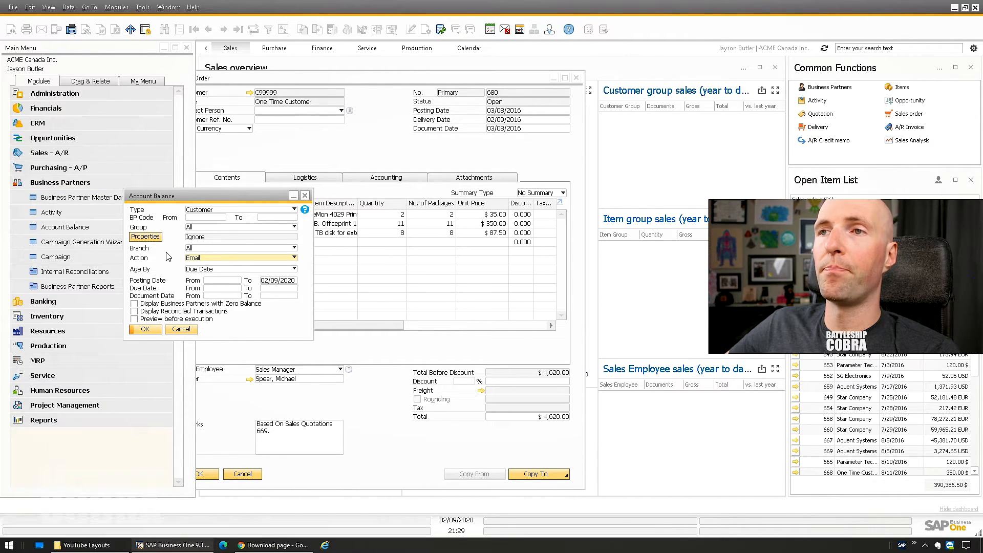
left_click(144, 319)
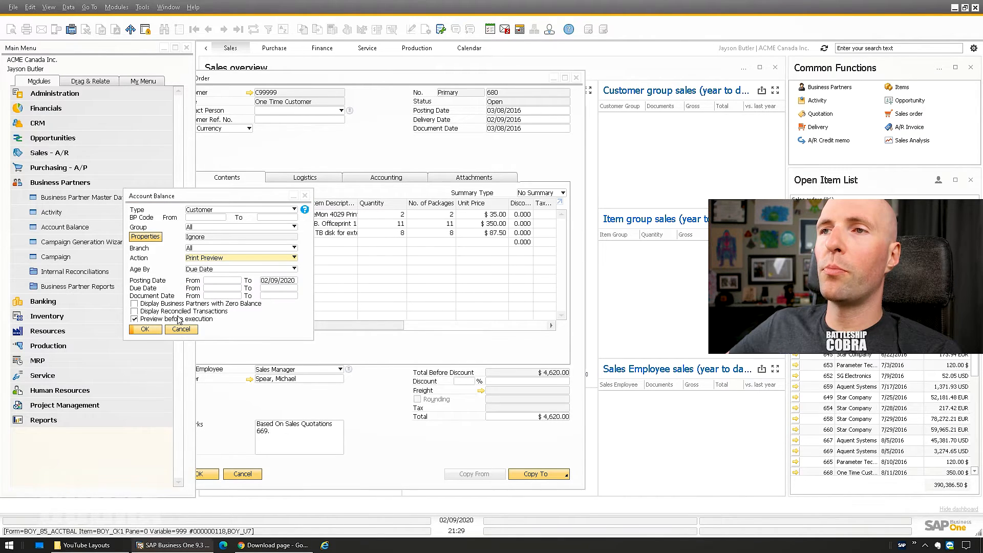
left_click(145, 329)
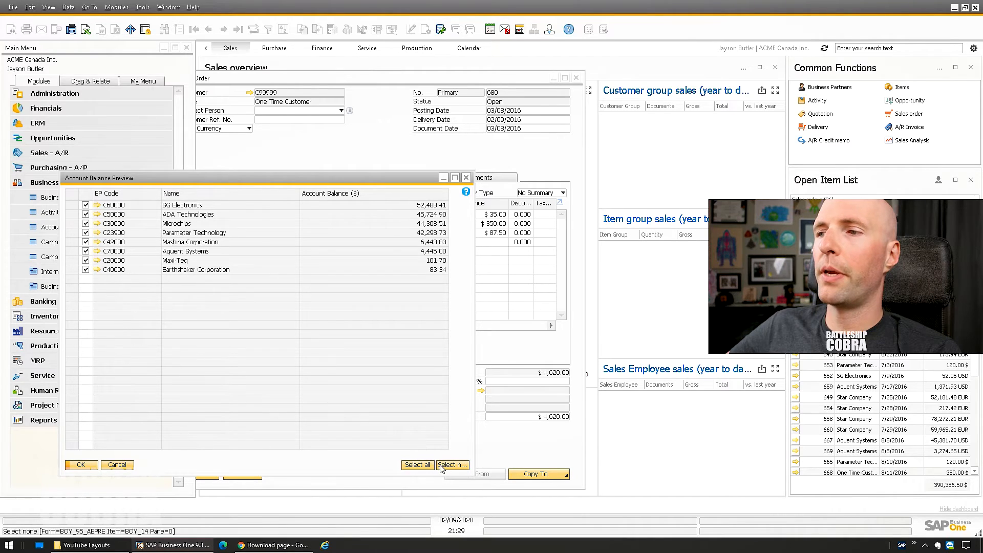
- Generate the Account Balance statement for SG Electronics (C60000) only
left_click(439, 465)
left_click(85, 205)
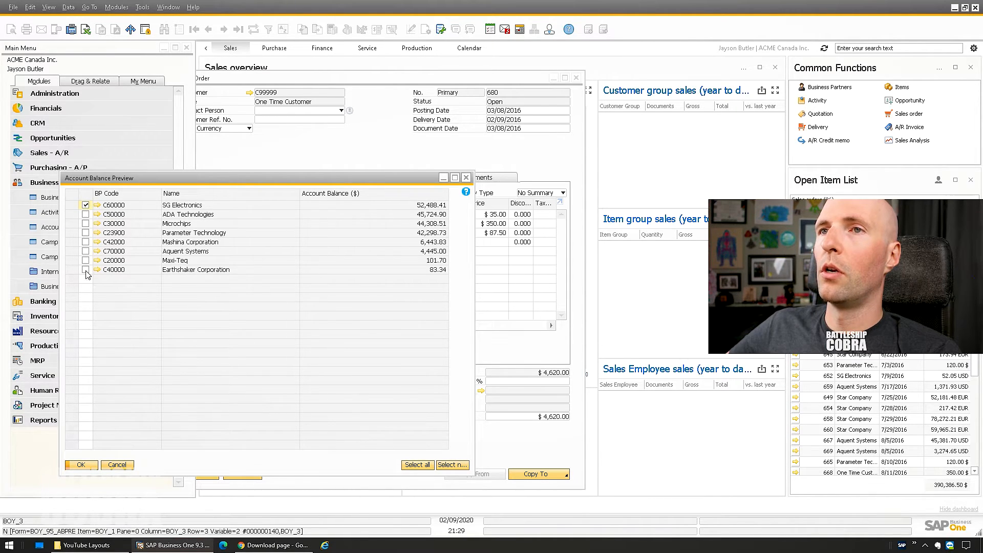
left_click(81, 464)
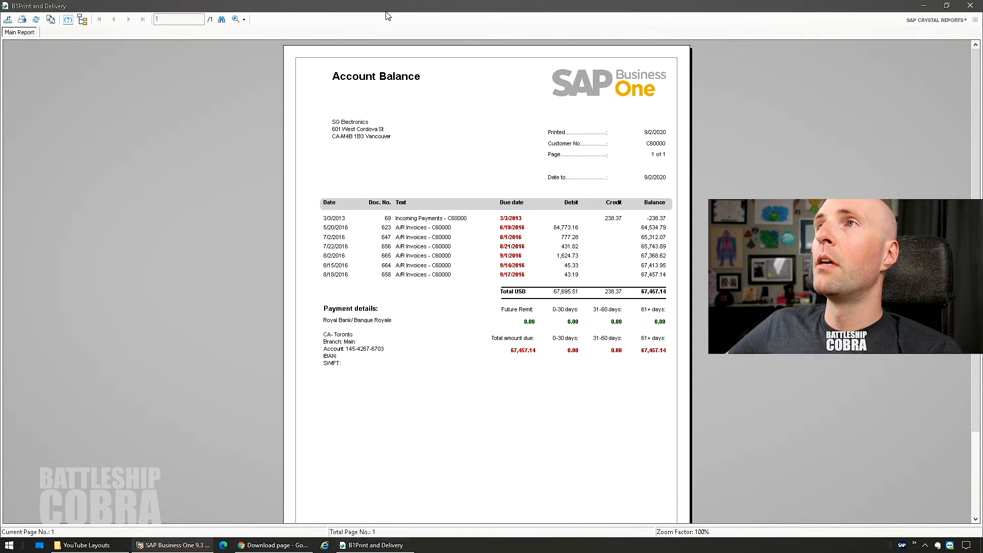
- Resize the Print and Delivery viewer to show the full statement, then close it
left_click_drag(386, 6, 315, 16)
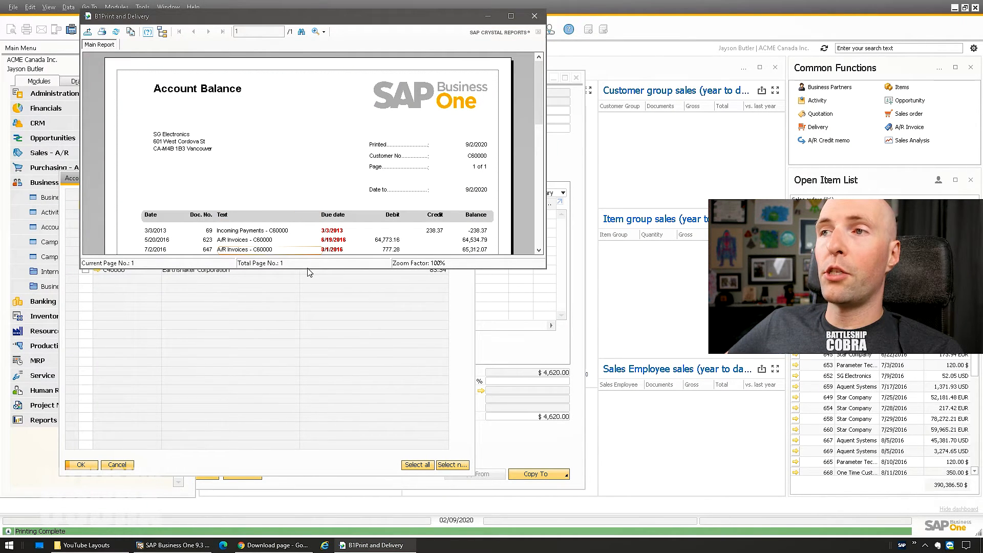
left_click_drag(309, 269, 289, 519)
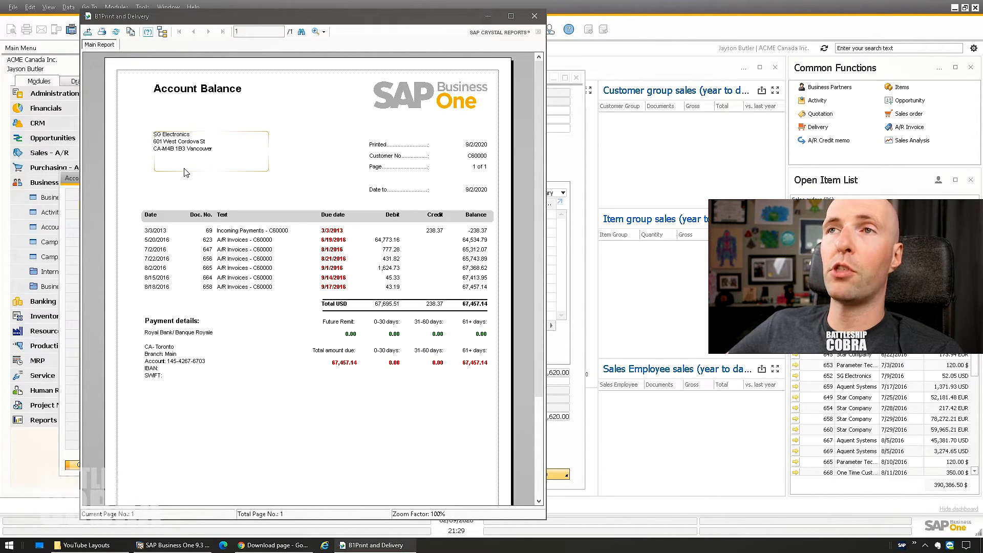
left_click(535, 18)
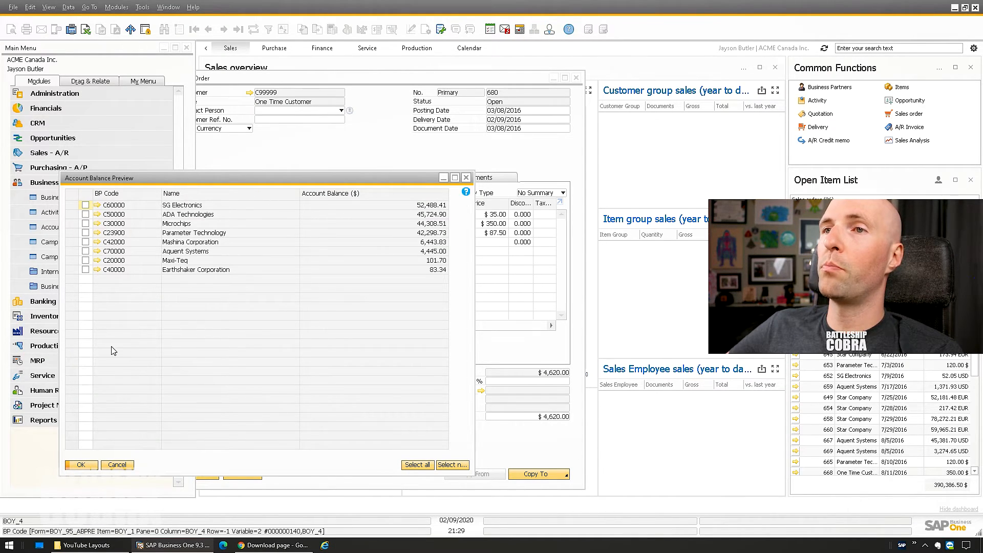